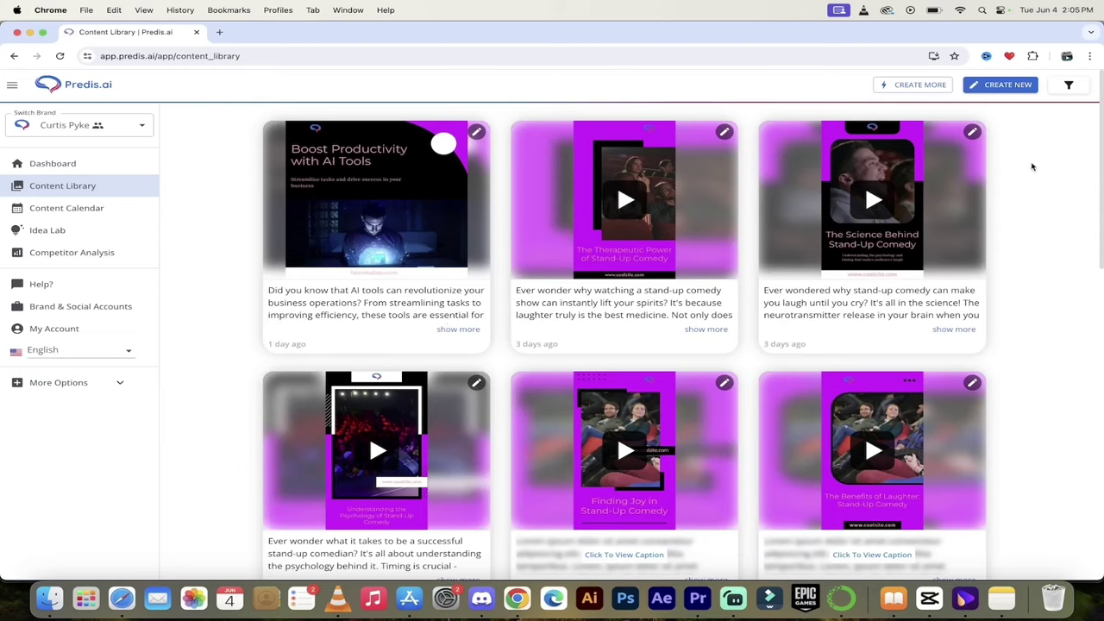
# Step: Start a new Text to Post creation and enter "stand up comedy in Vancouver, B.C." as its topic
pyautogui.click(970, 86)
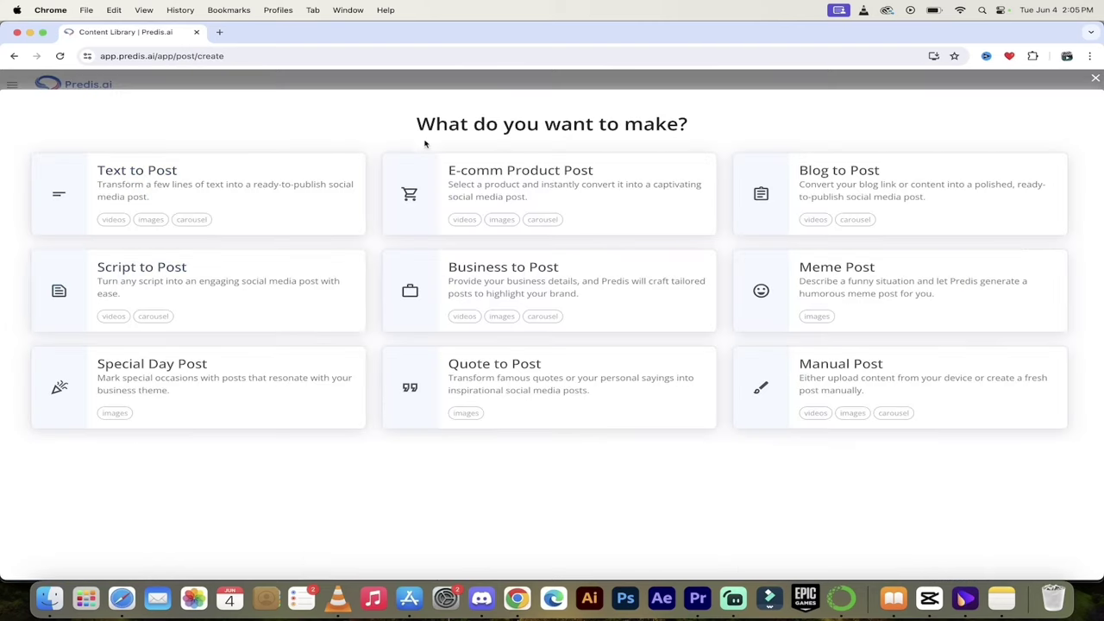
pyautogui.click(164, 173)
pyautogui.tripleClick(597, 194)
pyautogui.press('BackSpace')
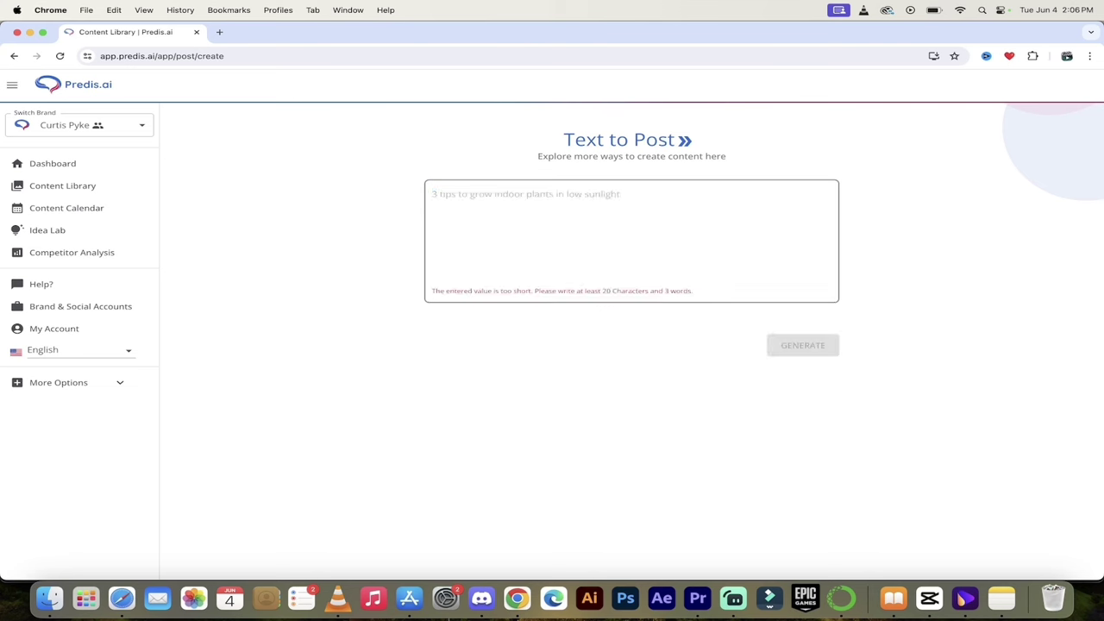
pyautogui.write('stand up comedy in Vancouver, B.C.')
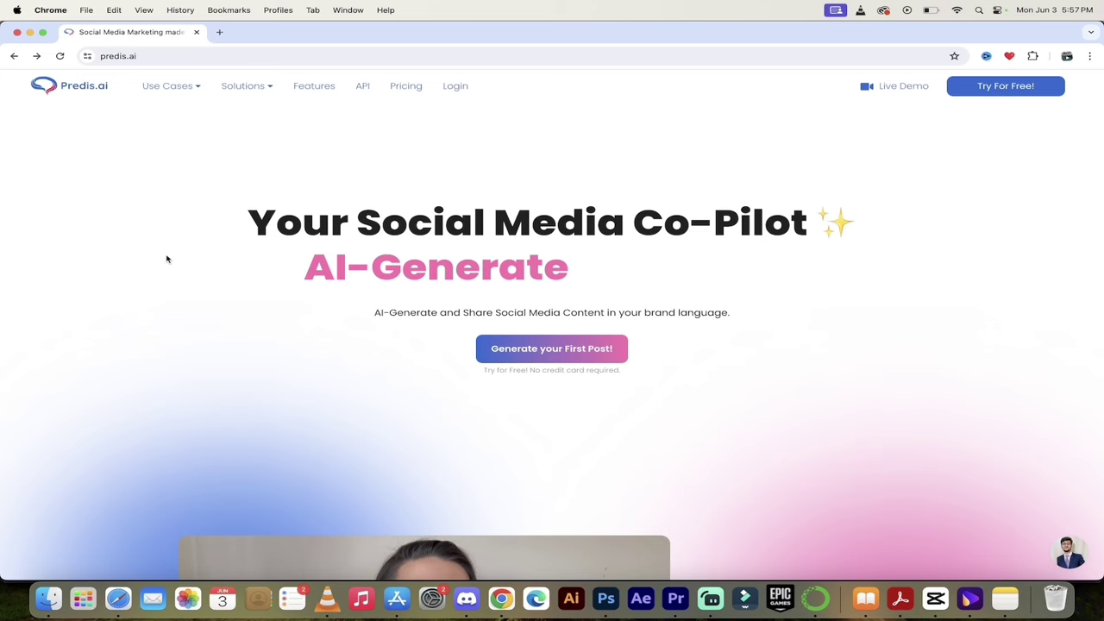
# Step: Sign up for a free Predis.ai account with the existing Google account and approve the sign-in
pyautogui.scroll(-1, 167, 258)
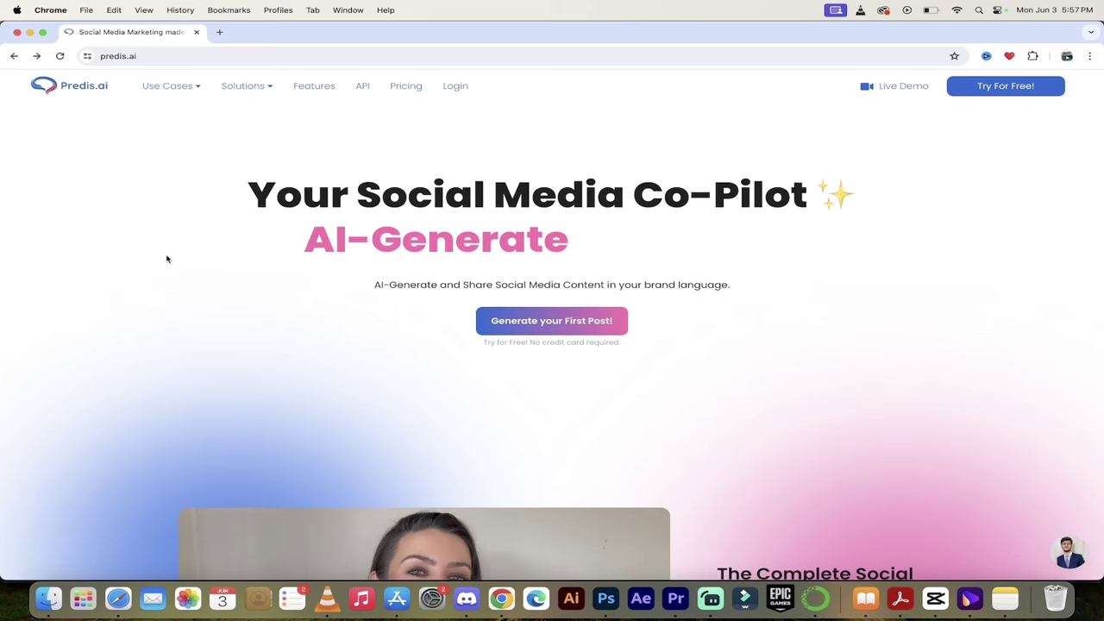
pyautogui.scroll(1, 167, 259)
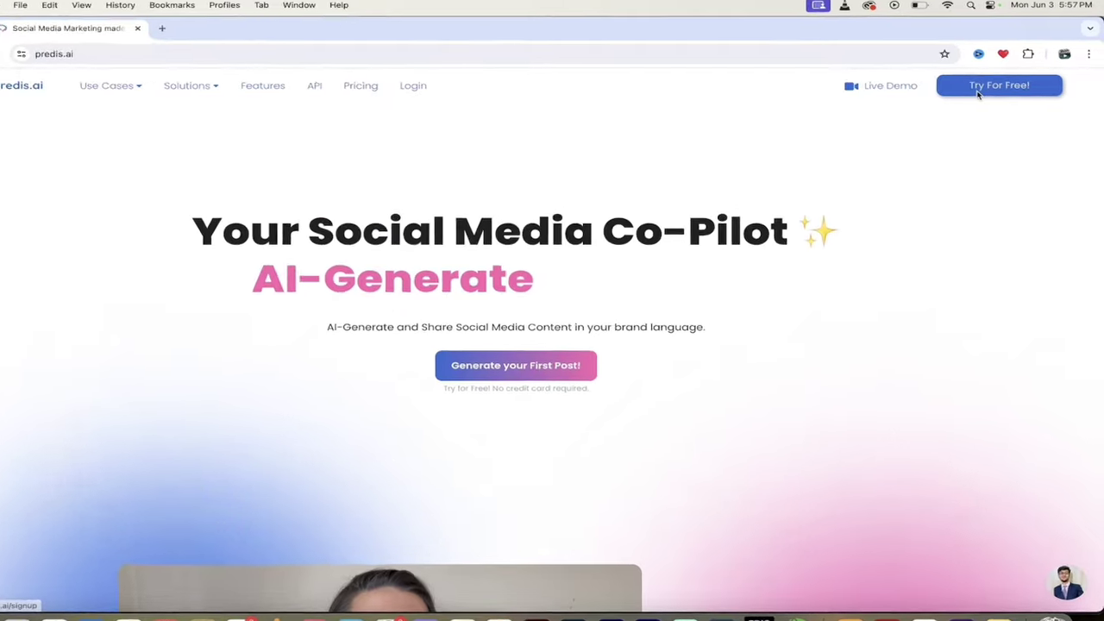
pyautogui.click(958, 91)
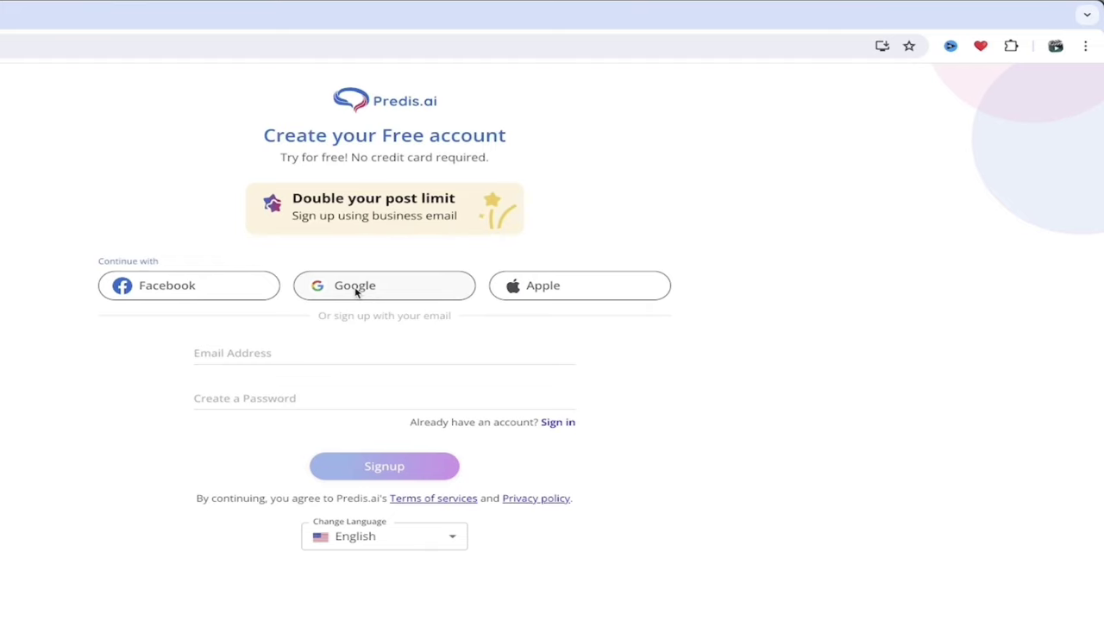
pyautogui.click(354, 290)
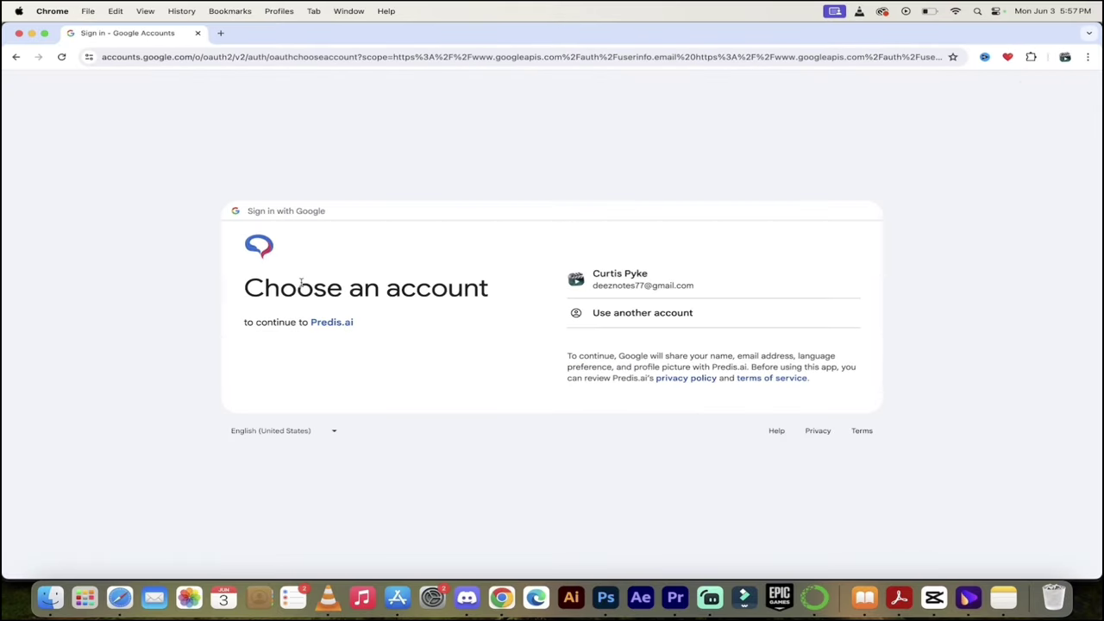
pyautogui.click(615, 282)
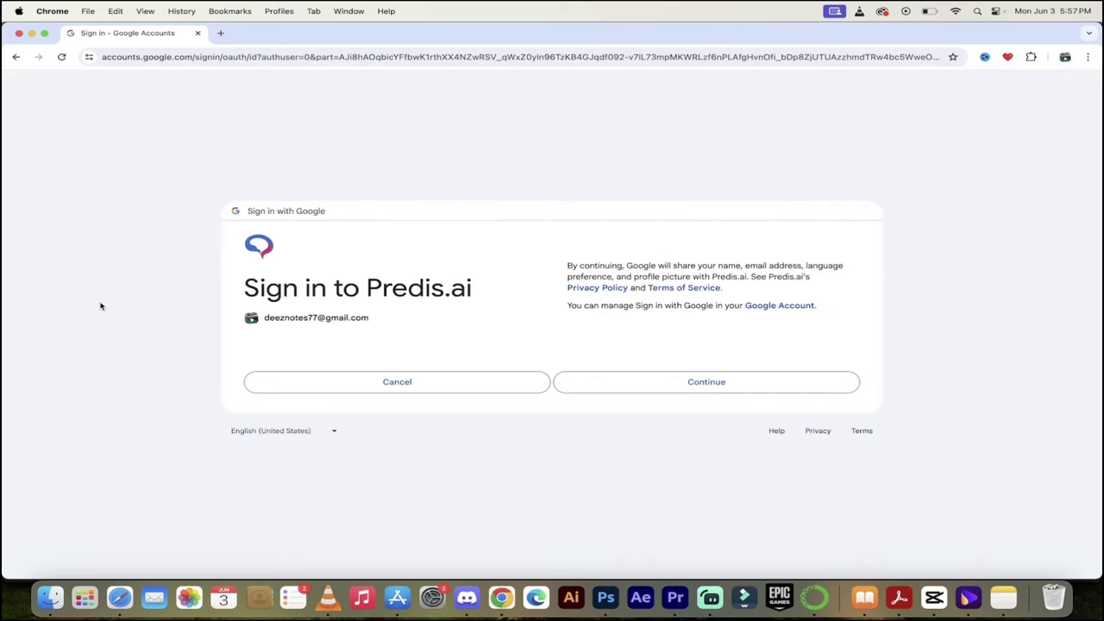
pyautogui.click(625, 385)
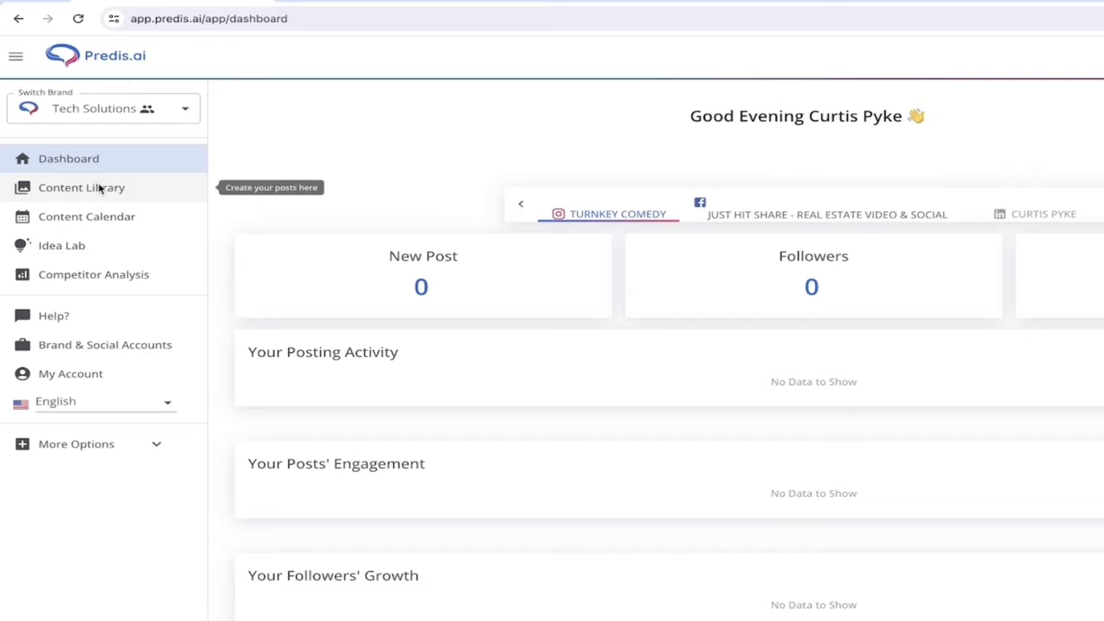
# Step: Open the Content Library and look through the previously generated posts
pyautogui.click(100, 187)
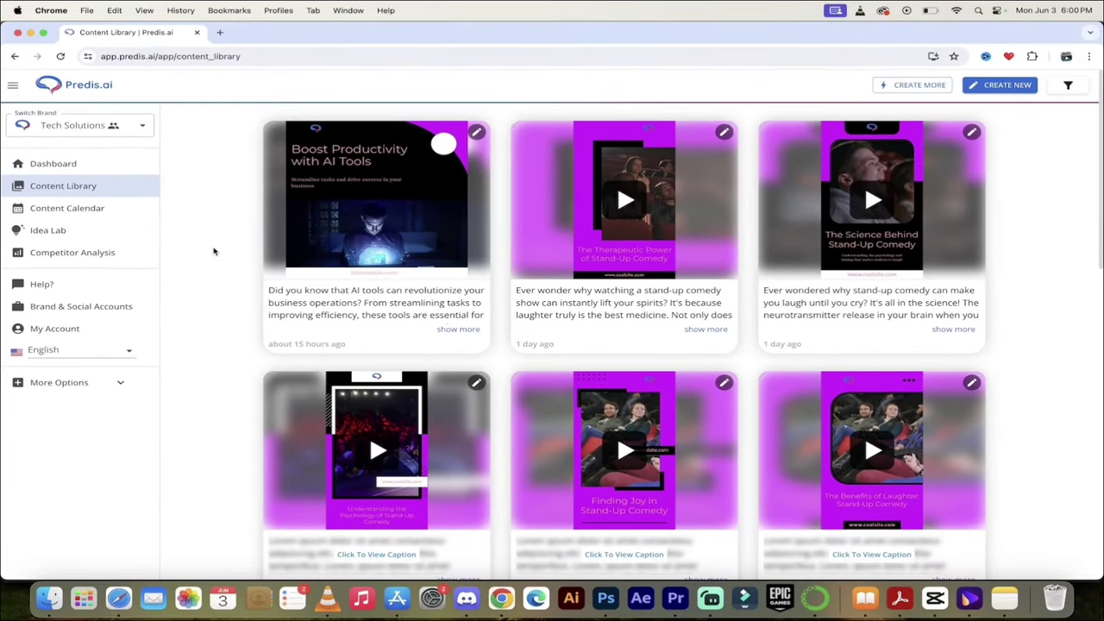
pyautogui.scroll(-3, 214, 250)
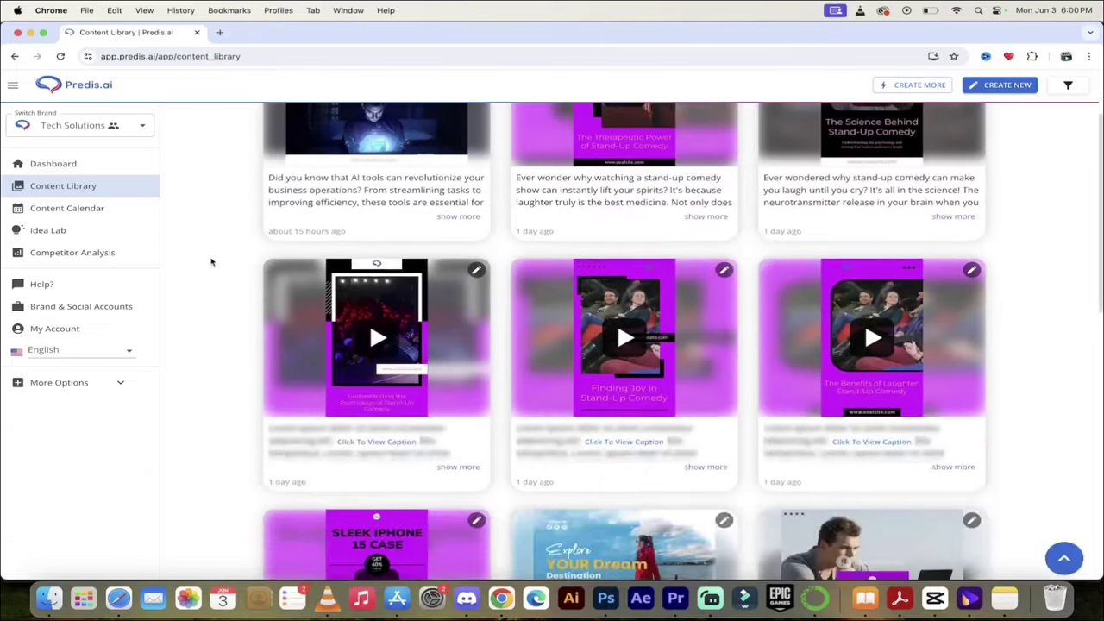
pyautogui.scroll(3, 233, 250)
pyautogui.scroll(-1, 377, 232)
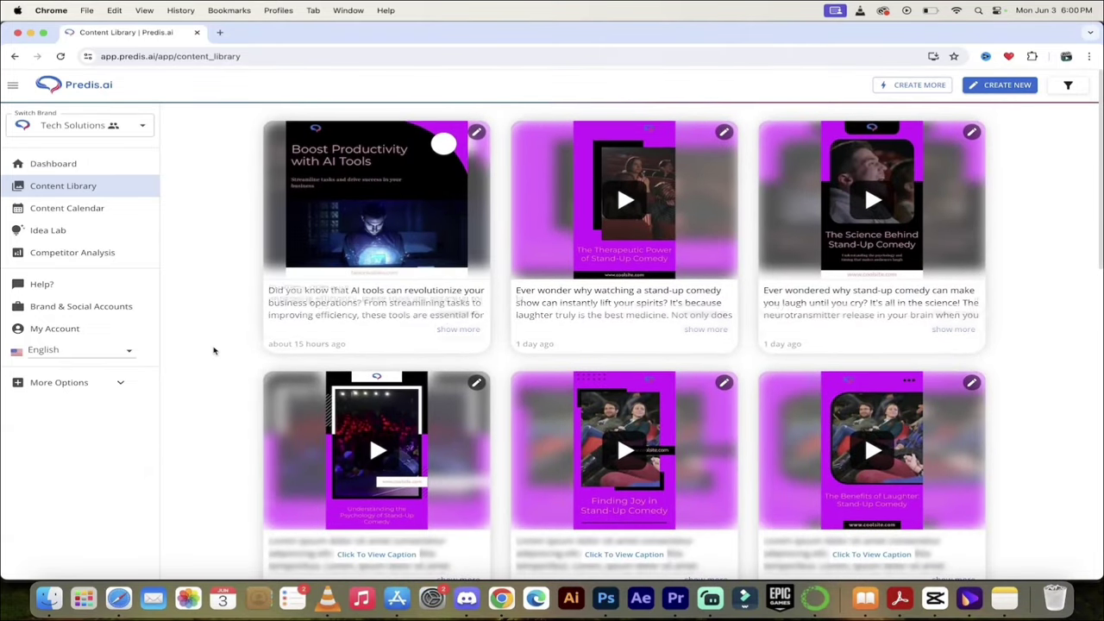
pyautogui.scroll(-3, 215, 350)
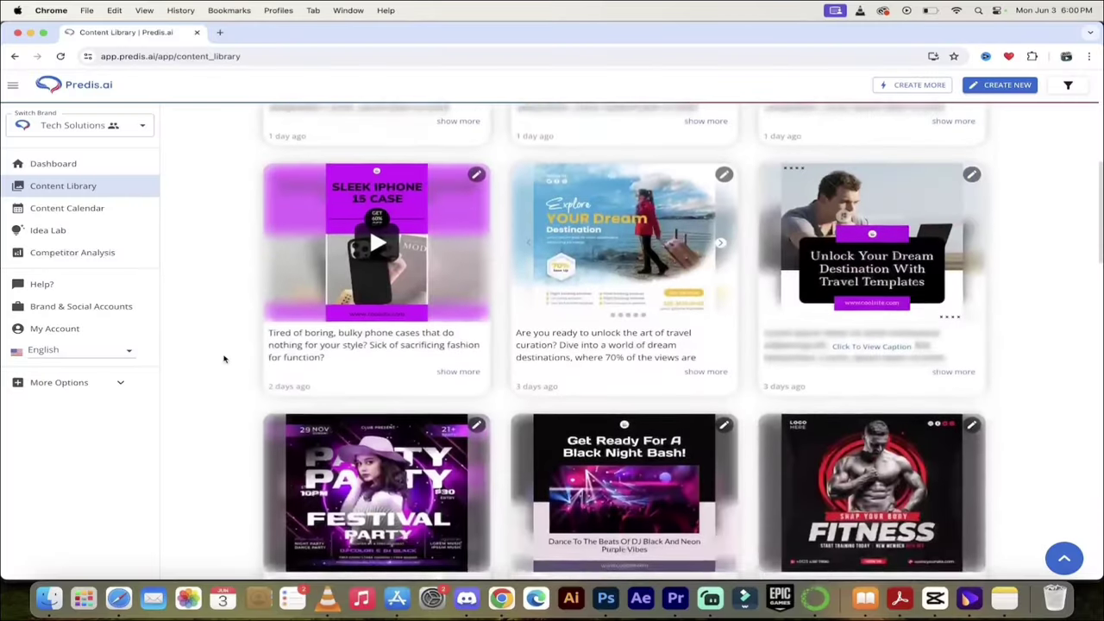
pyautogui.scroll(5, 223, 357)
pyautogui.scroll(4, 224, 358)
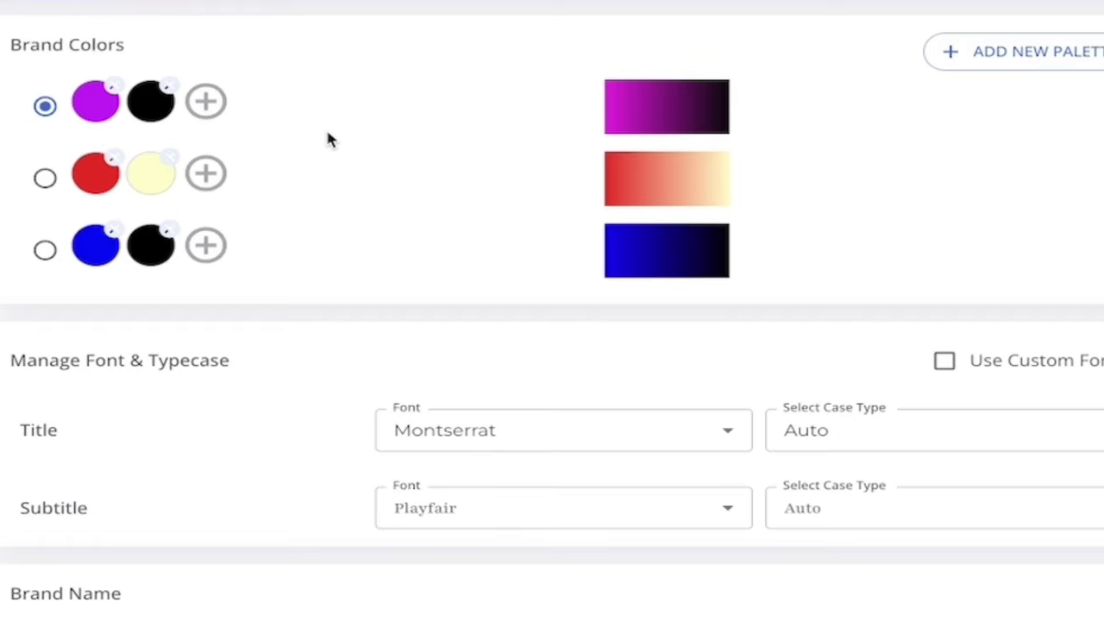
# Step: Add orange as a third color to the purple and black brand palette
pyautogui.scroll(-2, 347, 160)
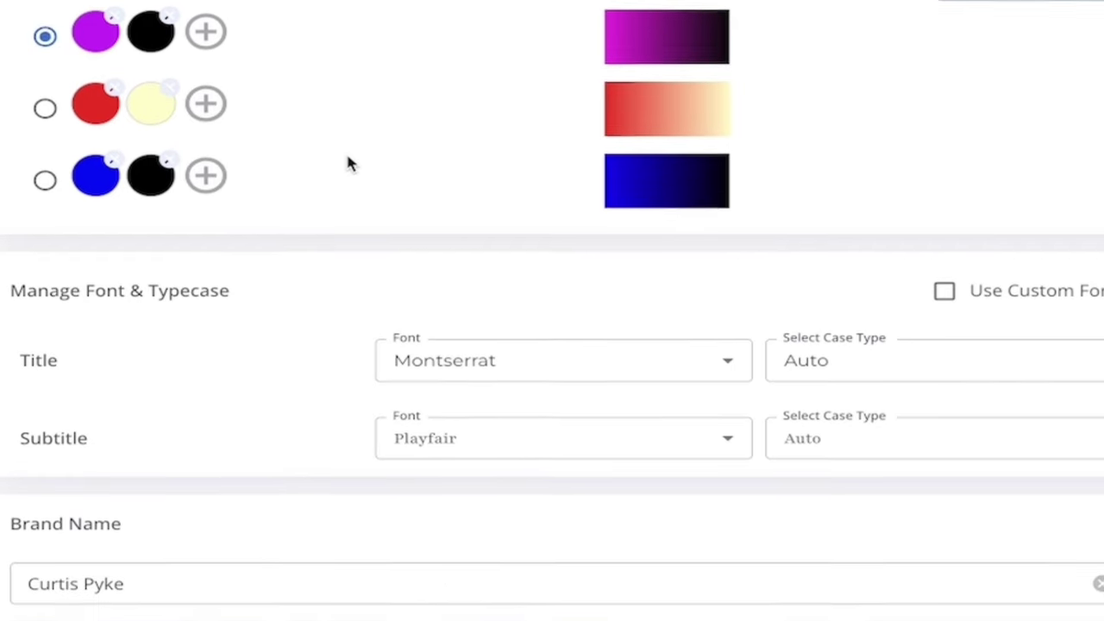
pyautogui.scroll(2, 348, 160)
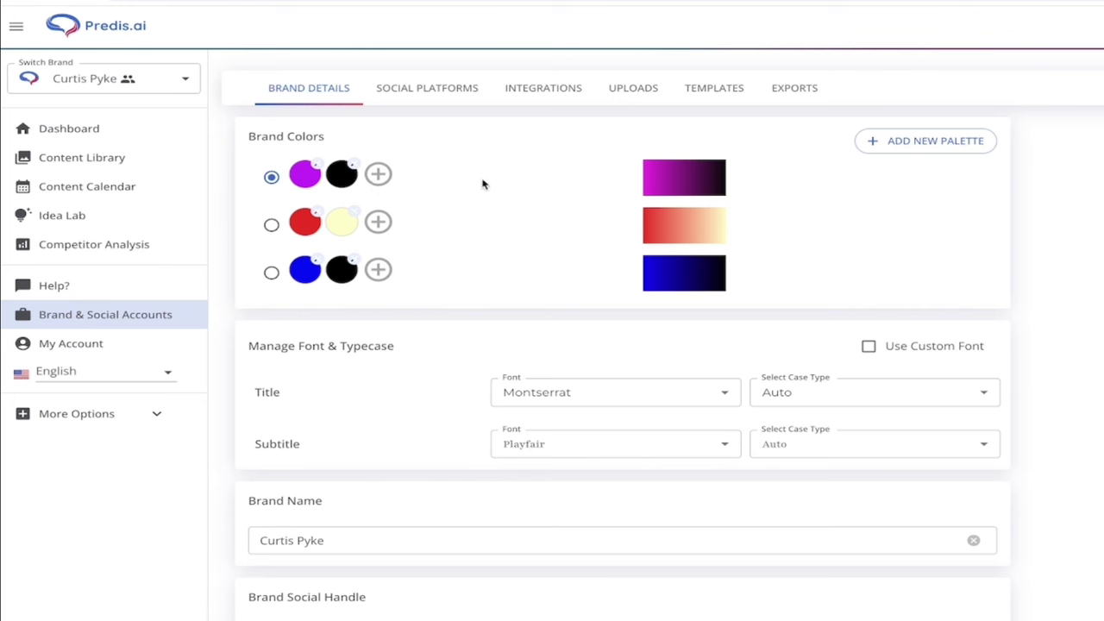
pyautogui.click(379, 175)
pyautogui.click(380, 179)
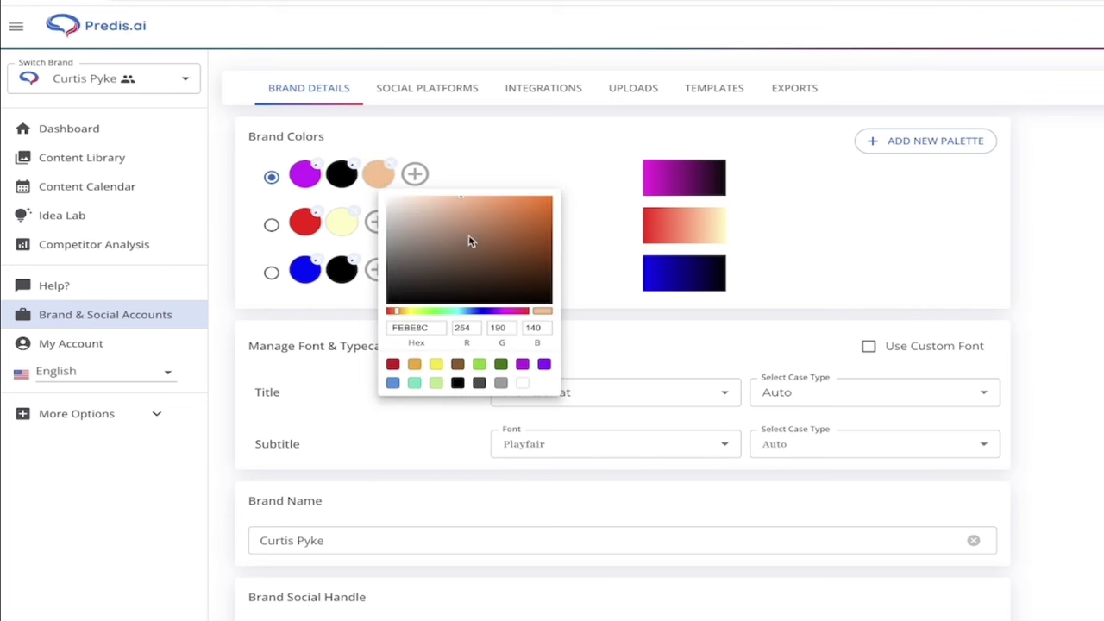
pyautogui.moveTo(473, 237); pyautogui.dragTo(575, 185)
pyautogui.click(543, 150)
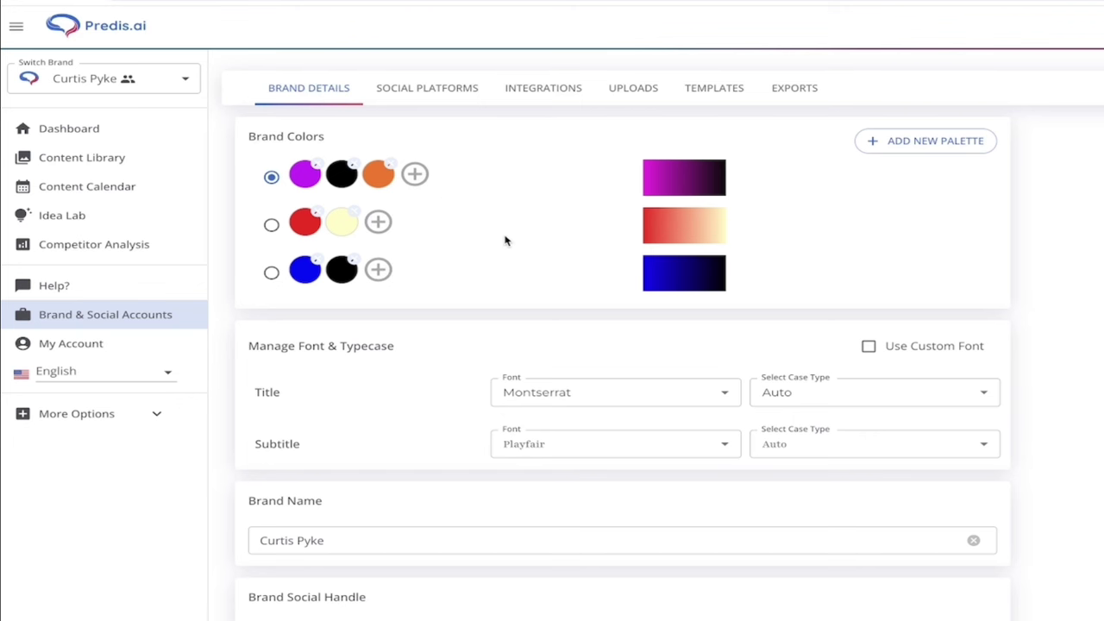
# Step: Review the brand details, from fonts, name and social handle through website, hashtags, tonality, timezone and logos
pyautogui.scroll(-1, 507, 240)
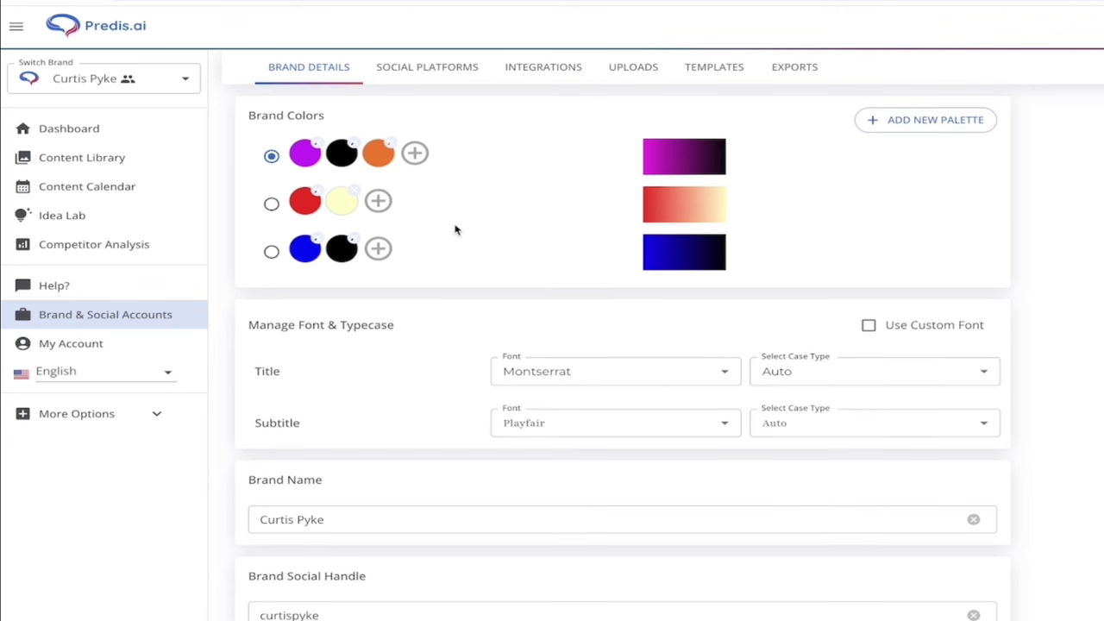
pyautogui.scroll(-2, 471, 290)
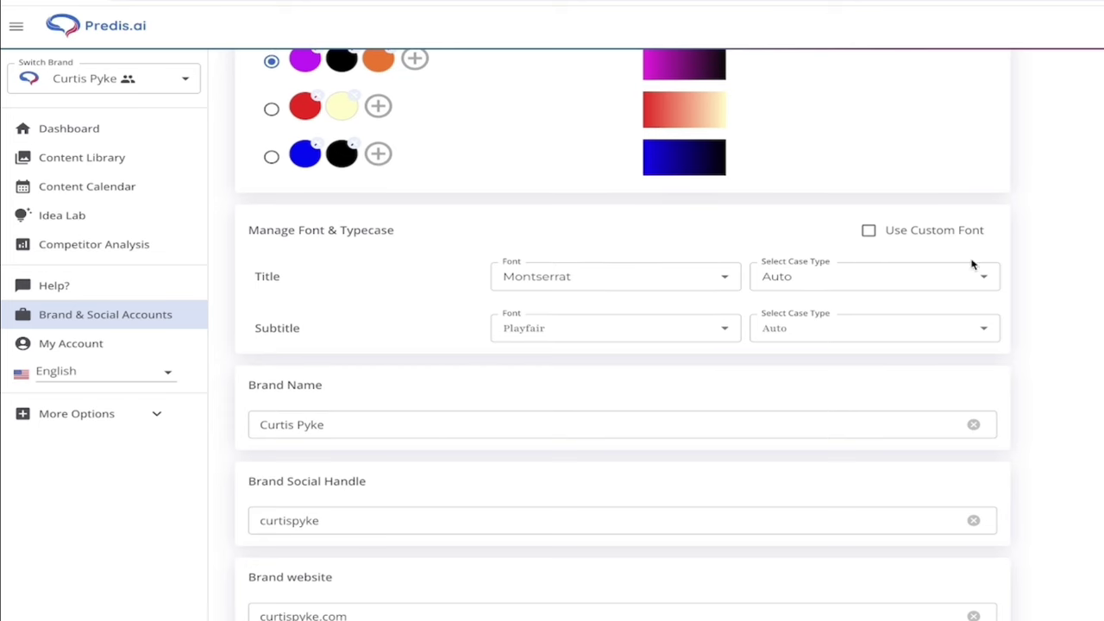
pyautogui.scroll(-2, 602, 193)
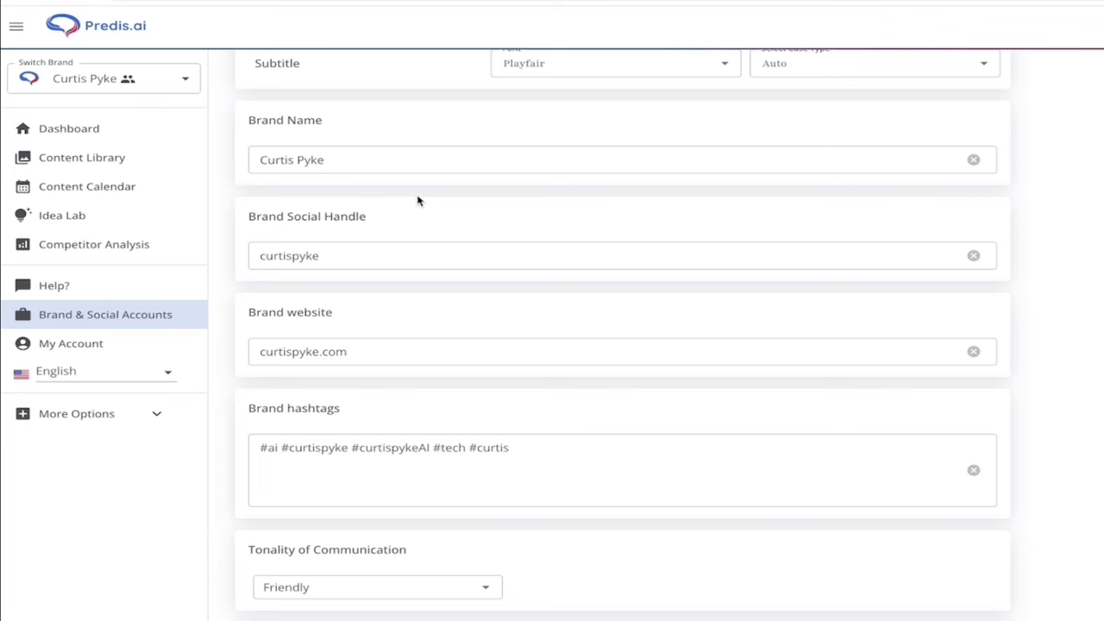
pyautogui.scroll(-1, 418, 201)
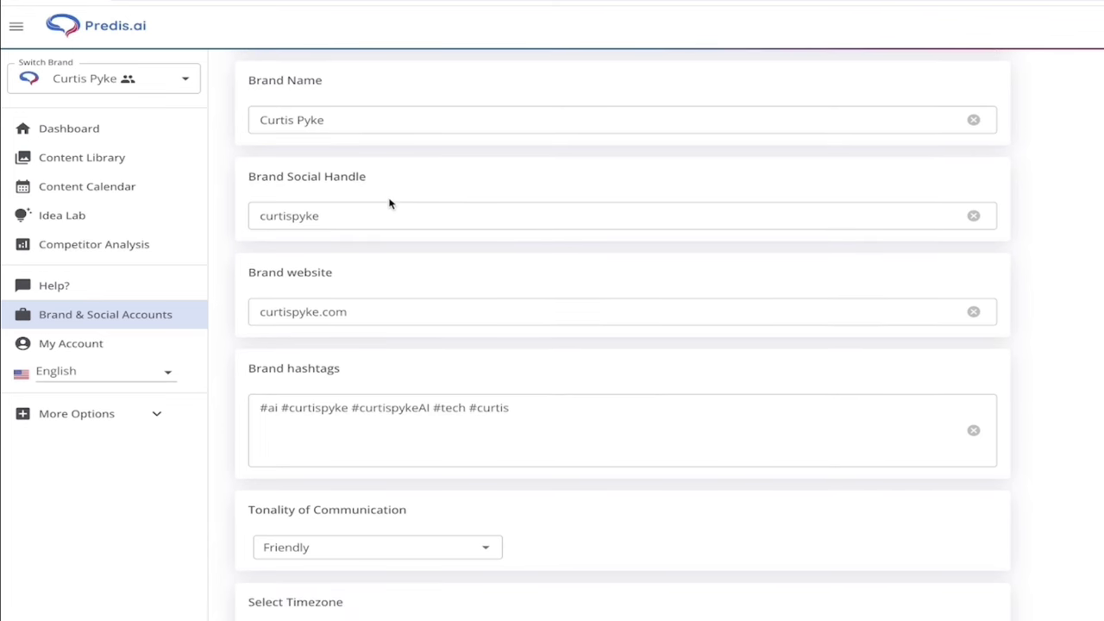
pyautogui.scroll(-1, 385, 213)
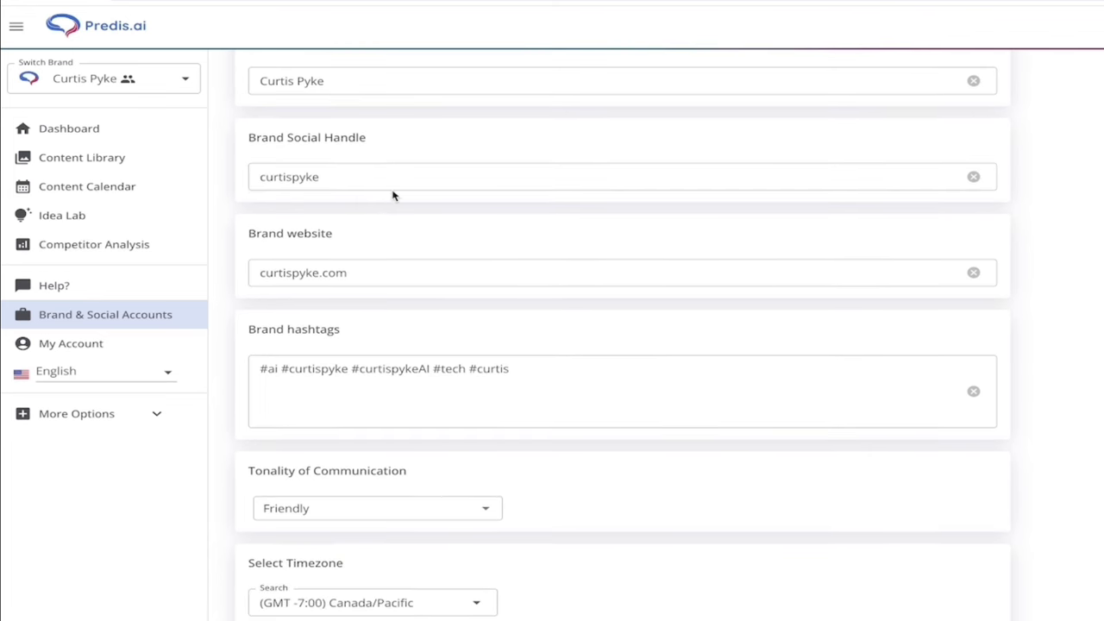
pyautogui.scroll(-2, 367, 251)
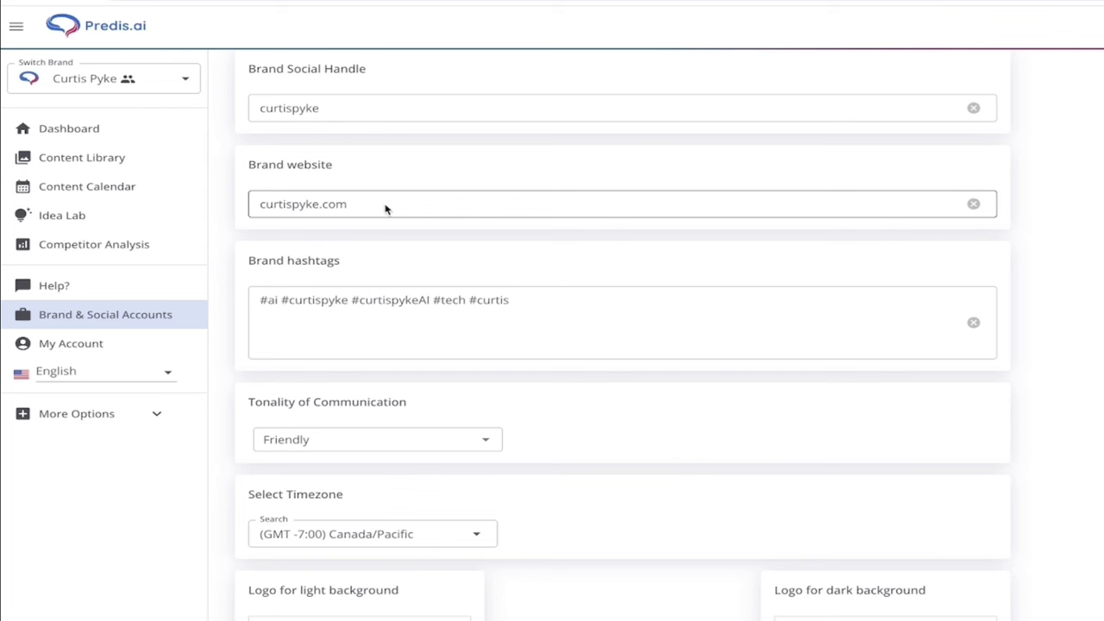
pyautogui.scroll(-2, 385, 212)
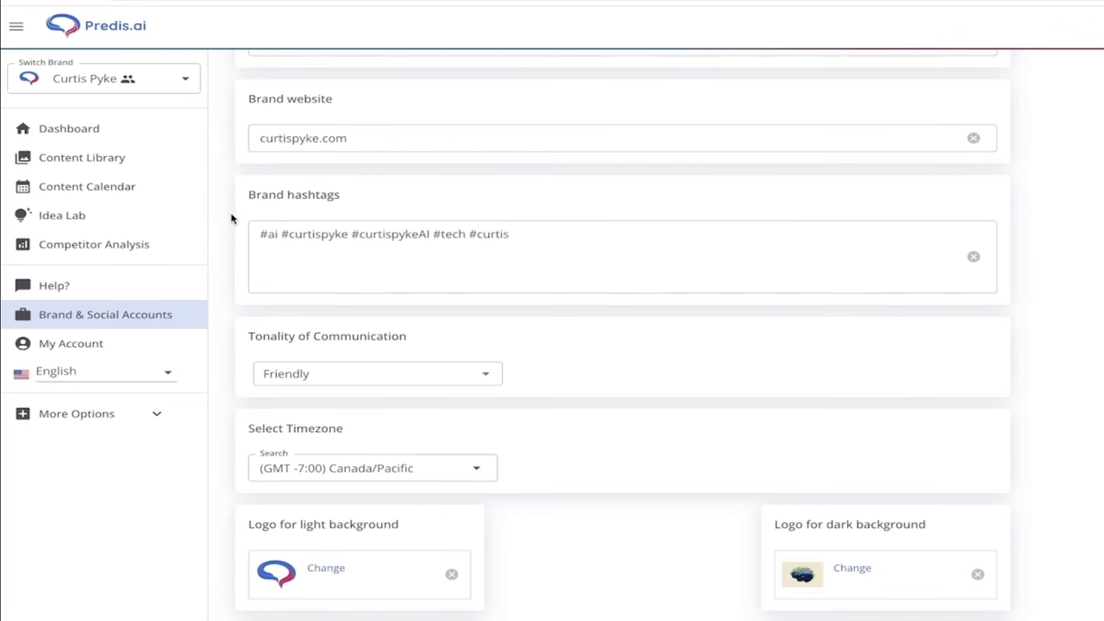
pyautogui.scroll(-1, 230, 220)
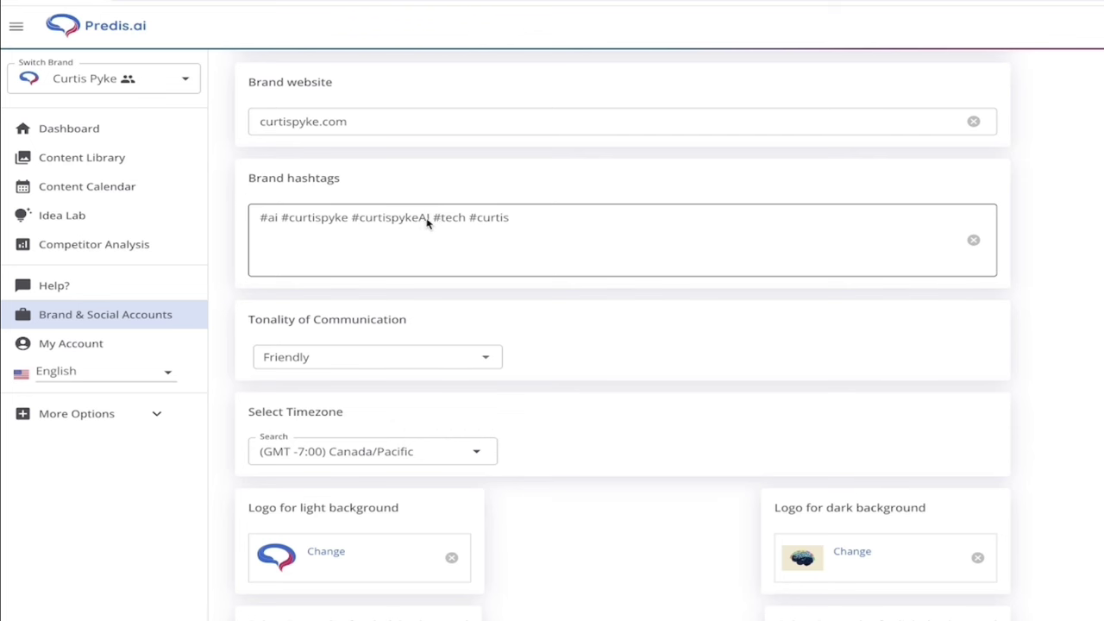
pyautogui.scroll(-1, 493, 251)
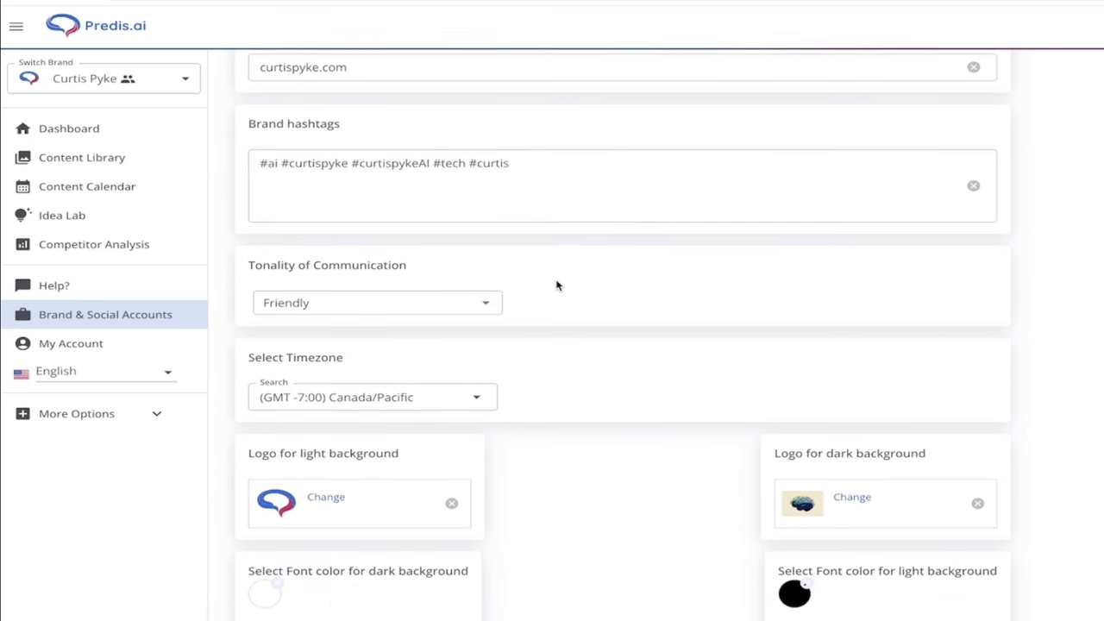
# Step: Try adding one more hashtag at the end of the brand hashtags and remove it again
pyautogui.click(540, 164)
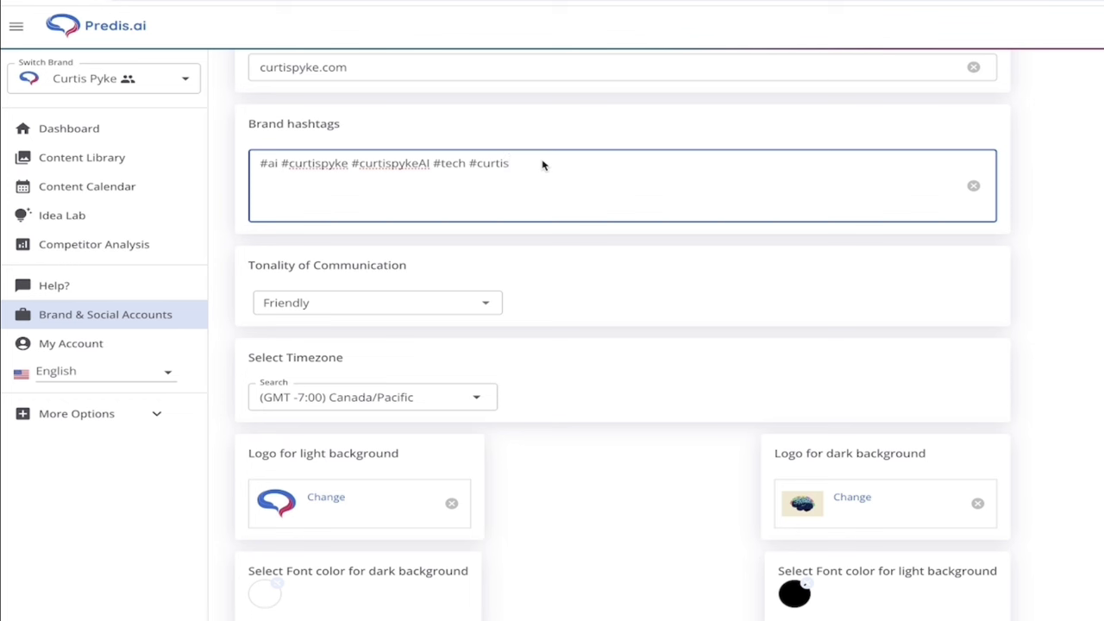
pyautogui.write('#')
pyautogui.write('curtis77')
pyautogui.press('BackSpace')
pyautogui.press('BackSpace')
pyautogui.press('BackSpace')
pyautogui.press('BackSpace')
pyautogui.press('BackSpace')
pyautogui.press('BackSpace')
pyautogui.press('BackSpace')
pyautogui.press('BackSpace')
# Step: Switch the tonality of communication to Professional and back to Friendly
pyautogui.click(399, 305)
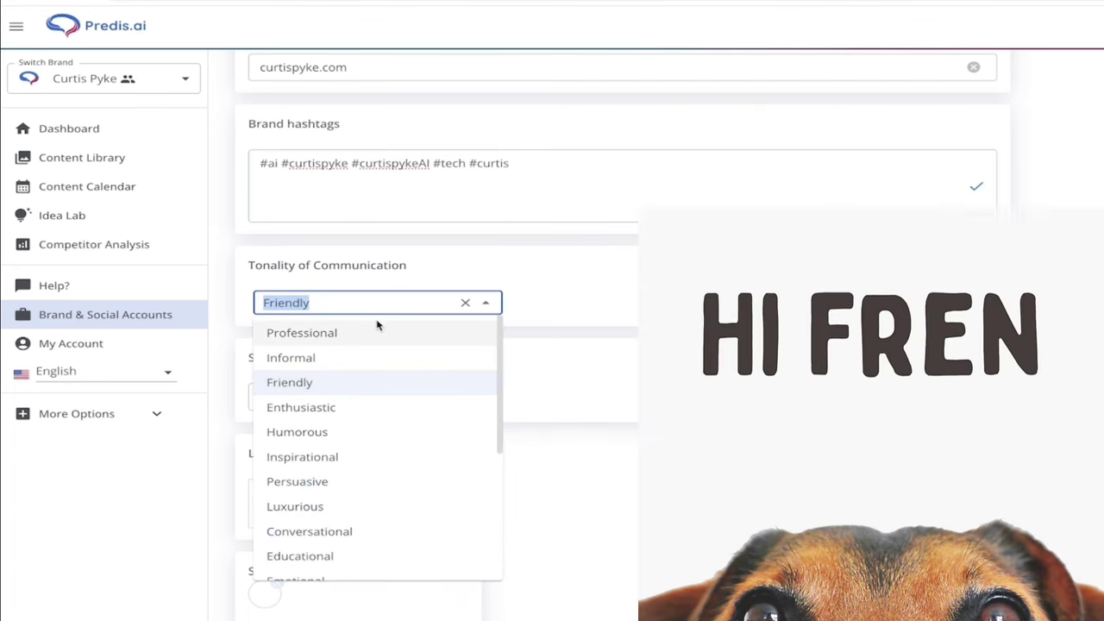
pyautogui.click(370, 333)
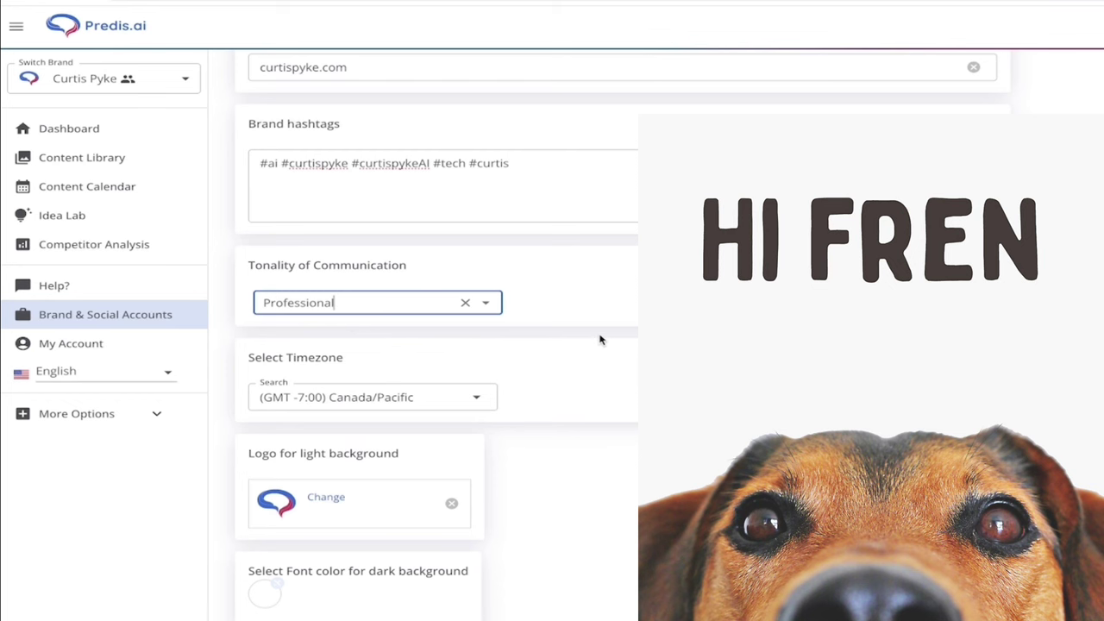
pyautogui.click(368, 302)
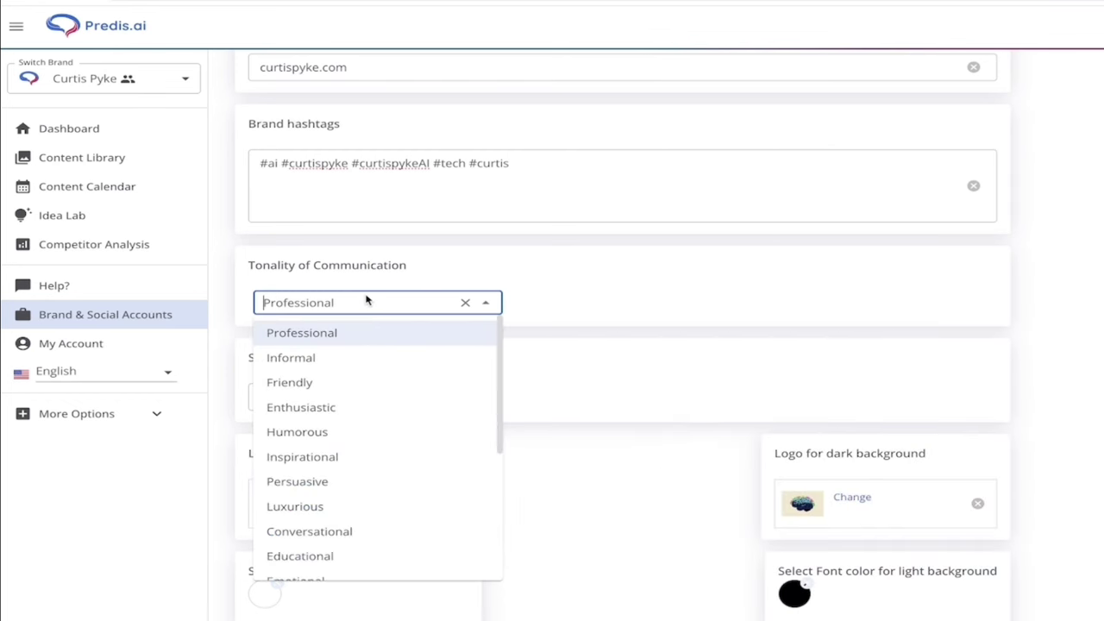
pyautogui.click(330, 383)
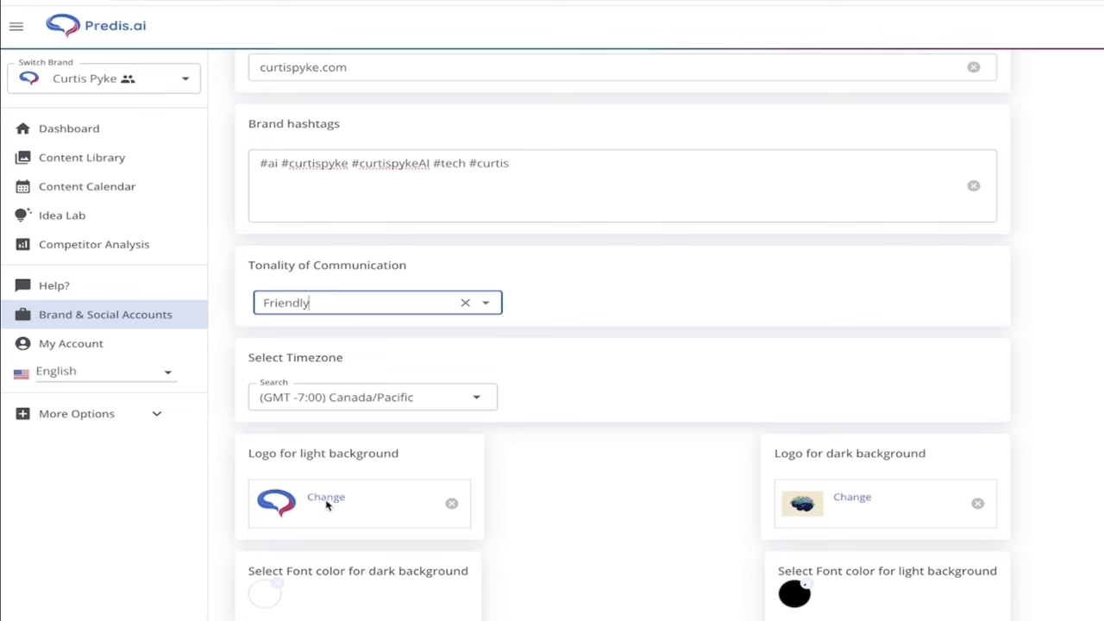
# Step: Remove the logo for light background and upload the 220×184 PNG logo from the Predis folder in its place
pyautogui.click(452, 503)
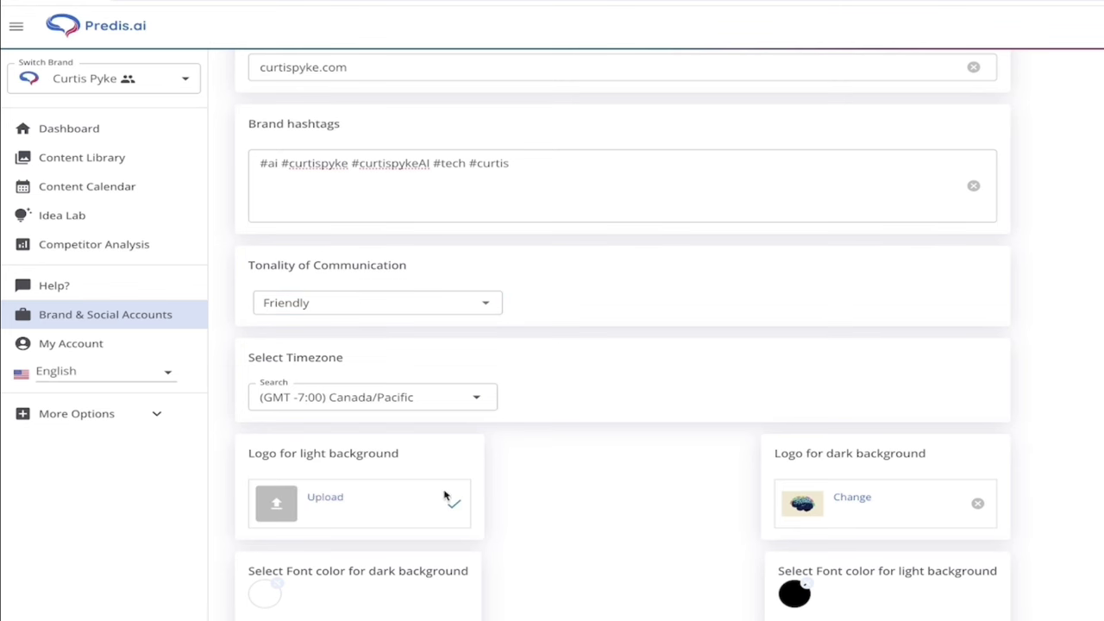
pyautogui.click(326, 499)
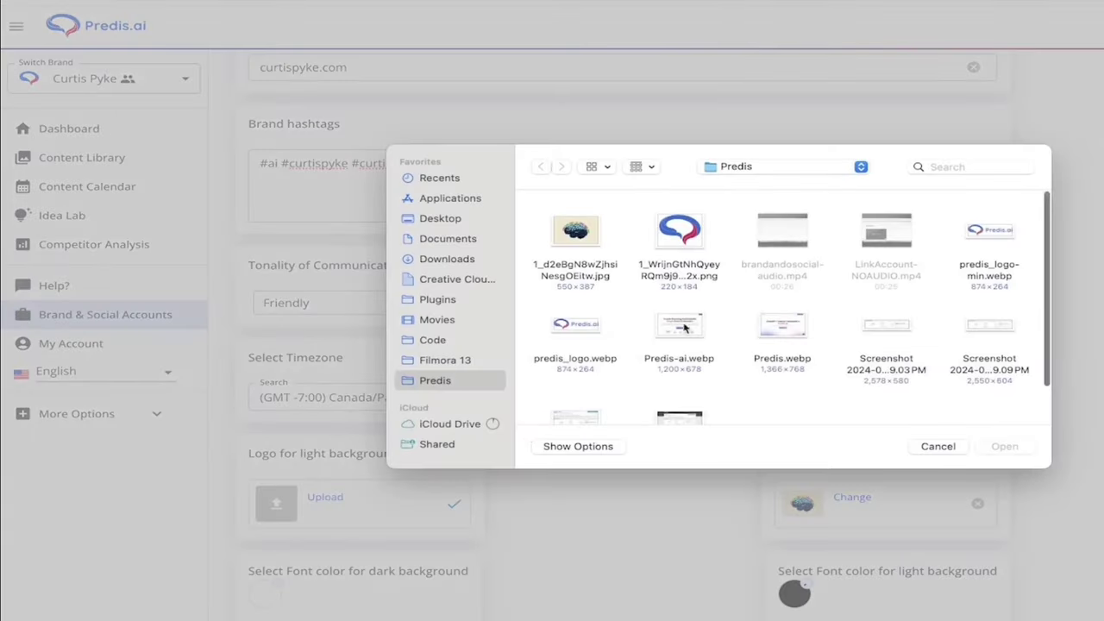
pyautogui.click(679, 233)
pyautogui.click(1005, 446)
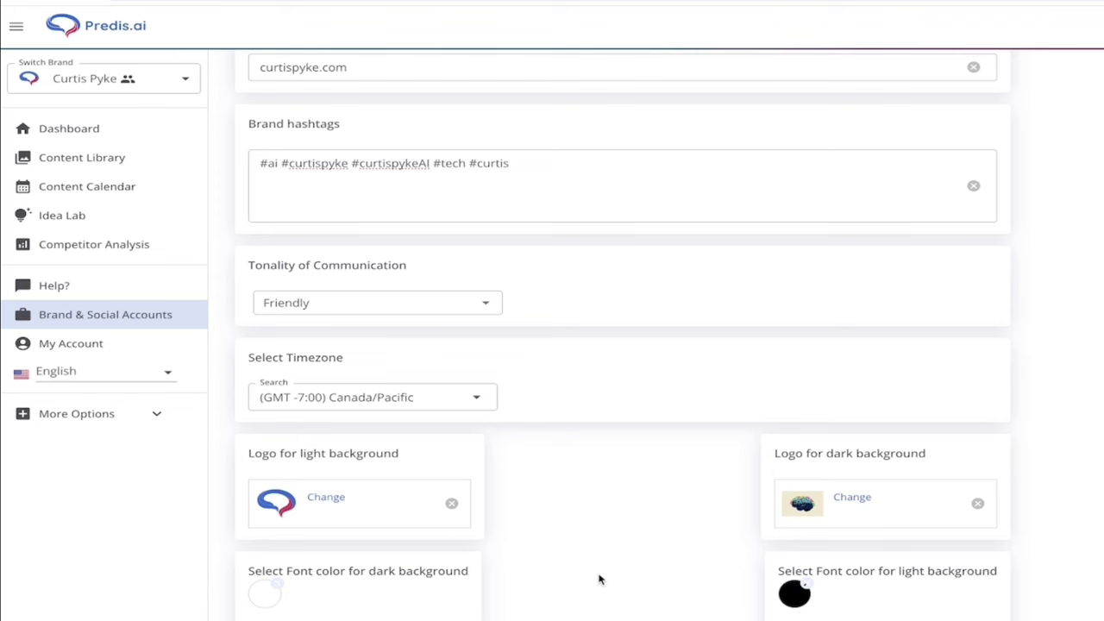
# Step: Review the social platforms that can be linked to the brand, from Instagram through YouTube
pyautogui.scroll(10, 652, 554)
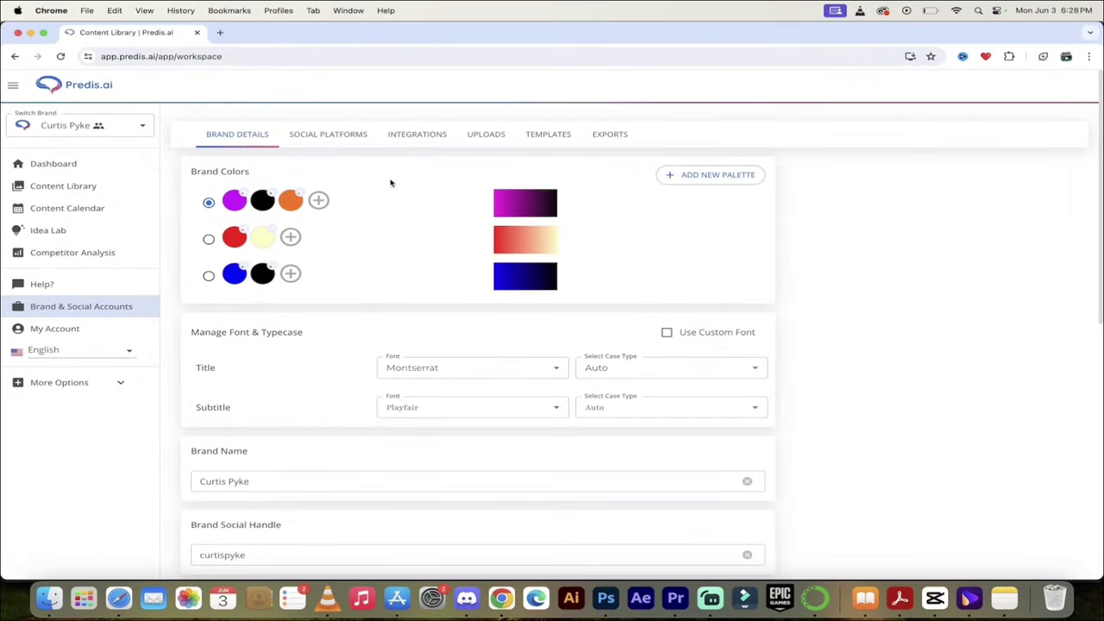
pyautogui.click(335, 138)
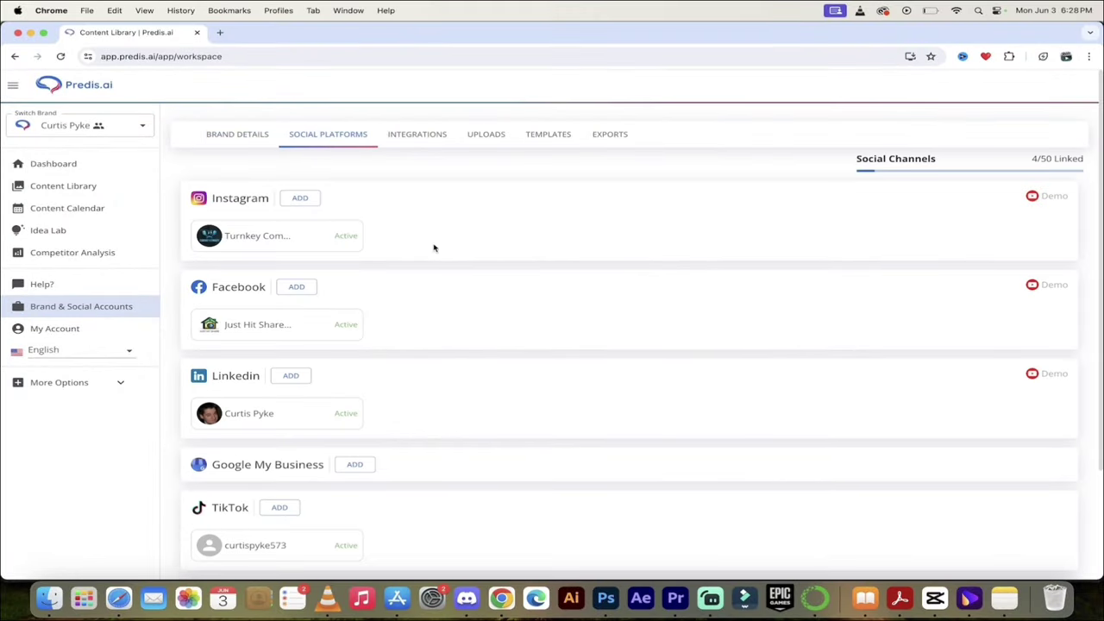
pyautogui.scroll(-2, 436, 342)
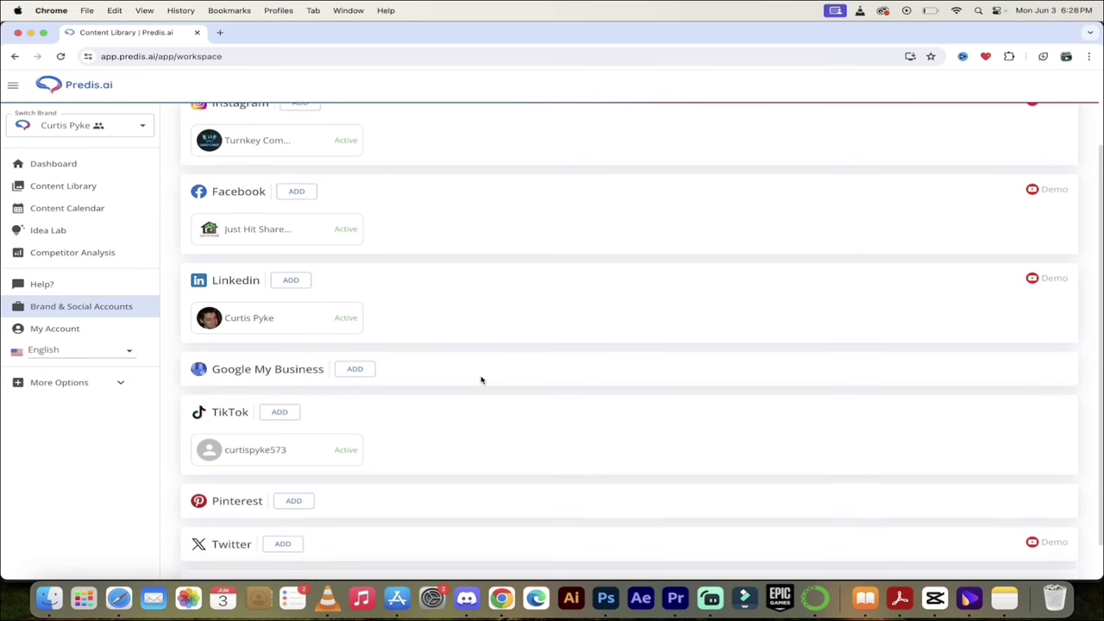
pyautogui.scroll(-1, 507, 425)
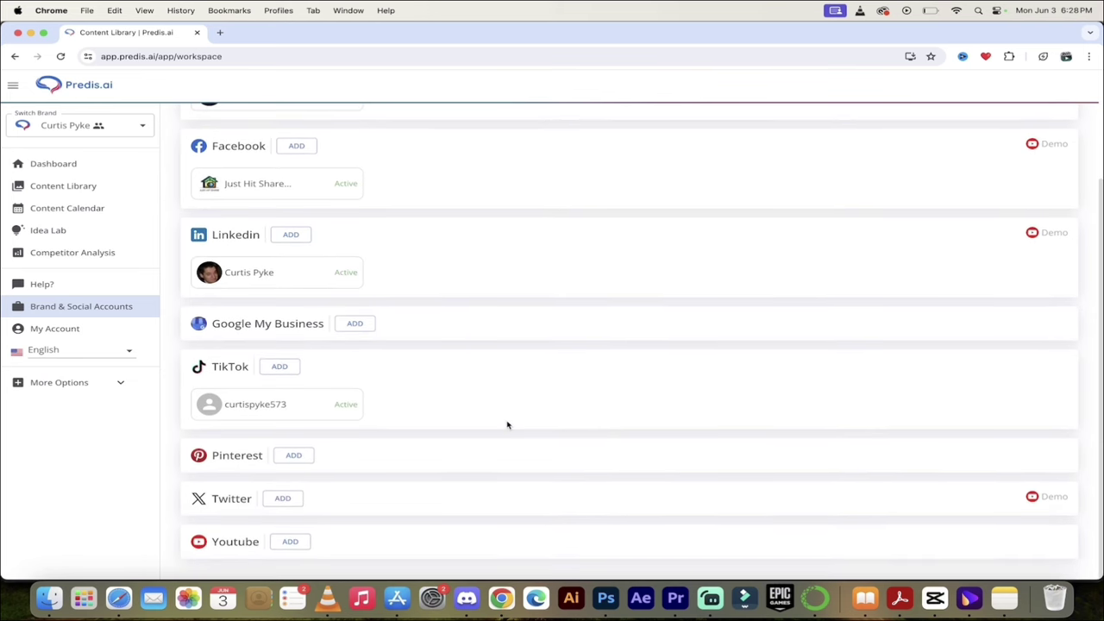
pyautogui.scroll(3, 507, 424)
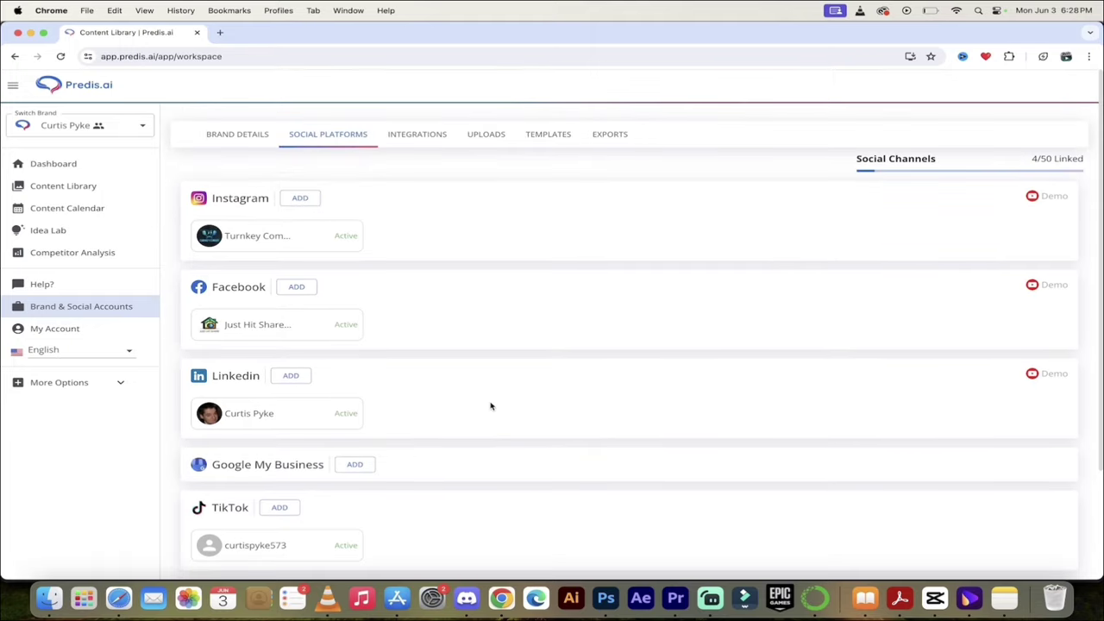
# Step: Link the additional Instagram account that carries the brand's name to the brand and save it
pyautogui.click(300, 199)
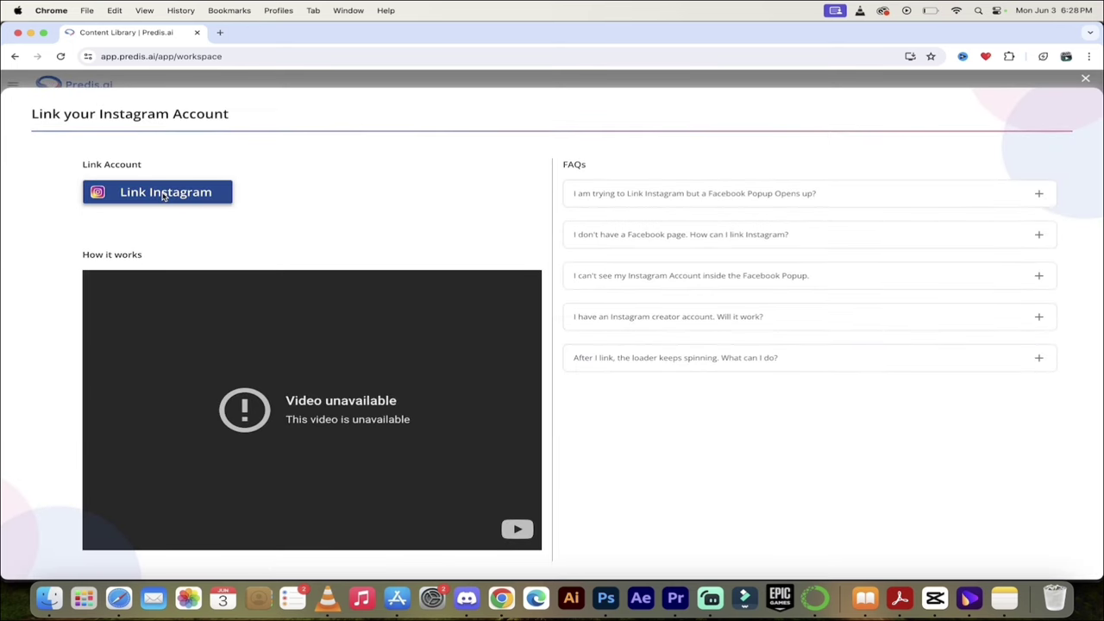
pyautogui.click(162, 197)
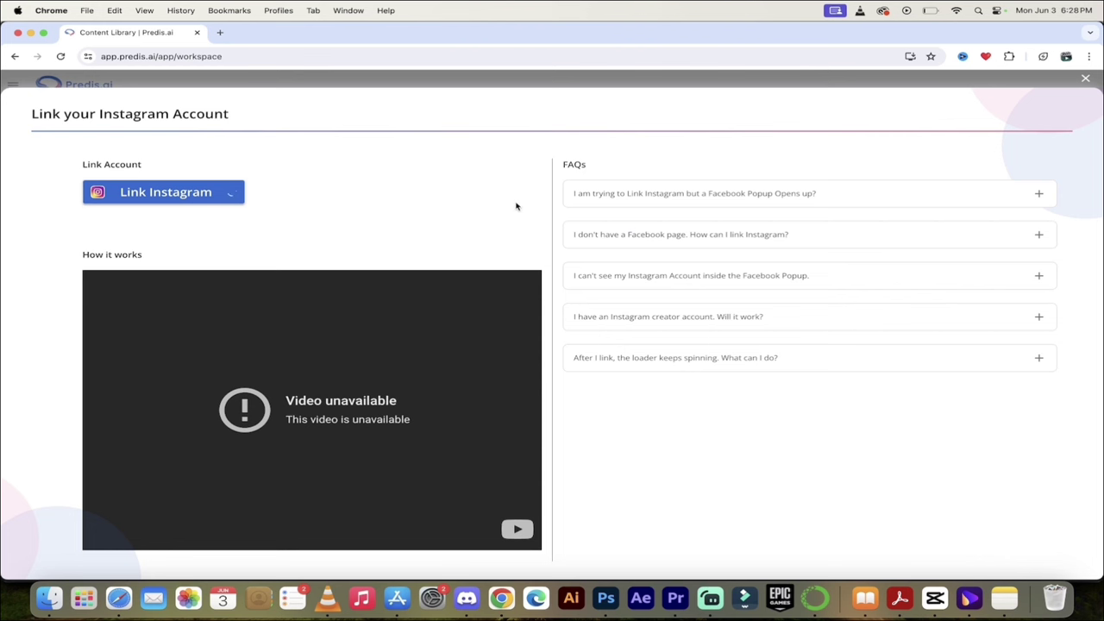
pyautogui.click(438, 207)
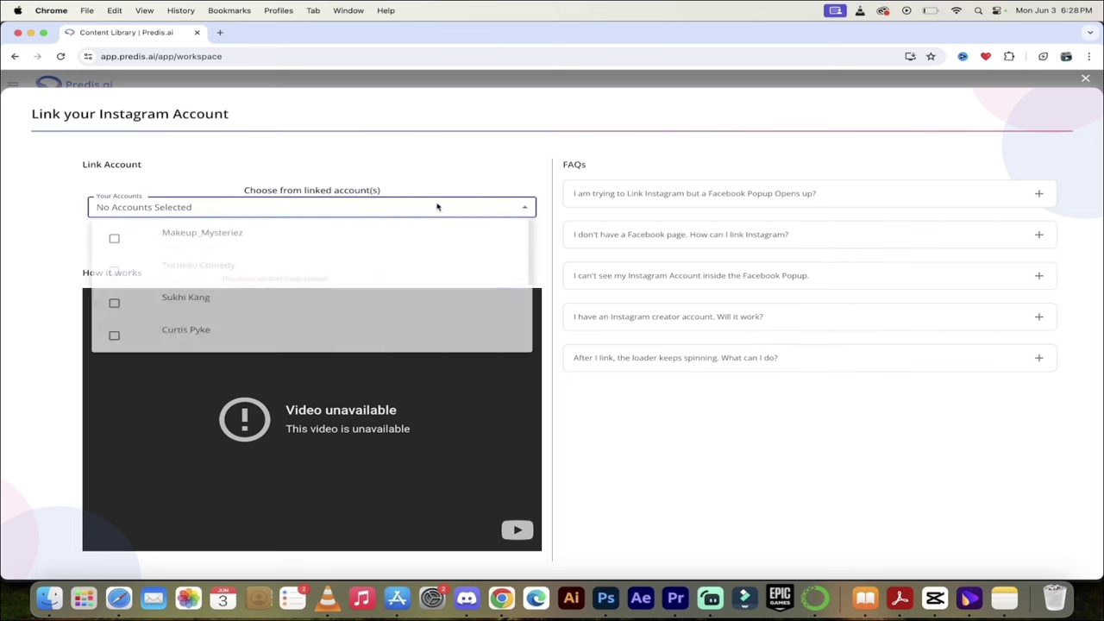
pyautogui.scroll(-2, 215, 313)
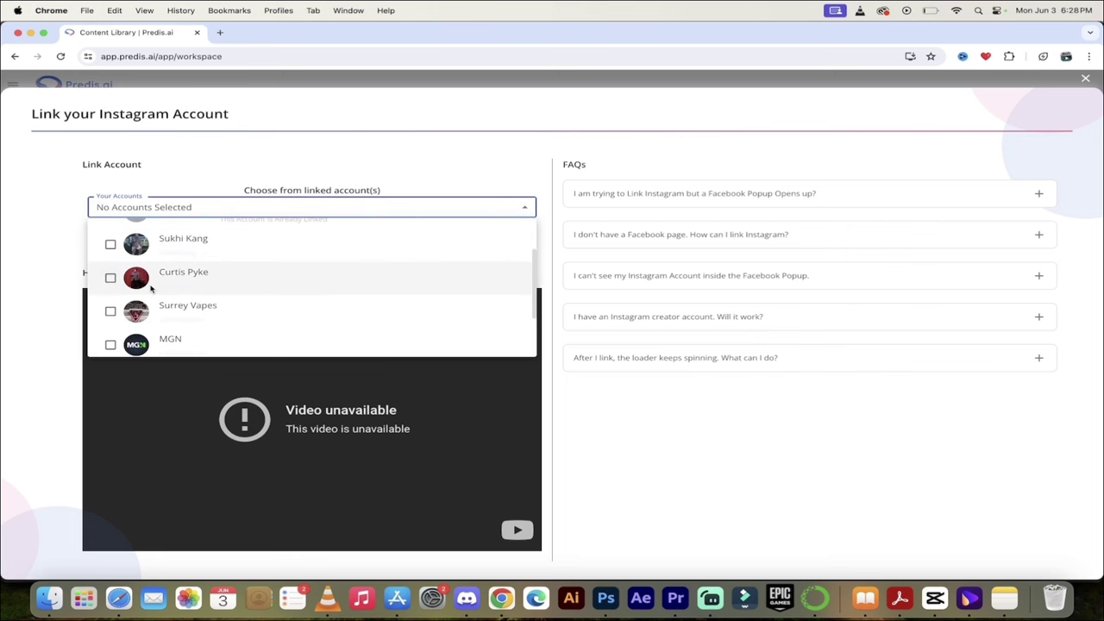
pyautogui.click(110, 279)
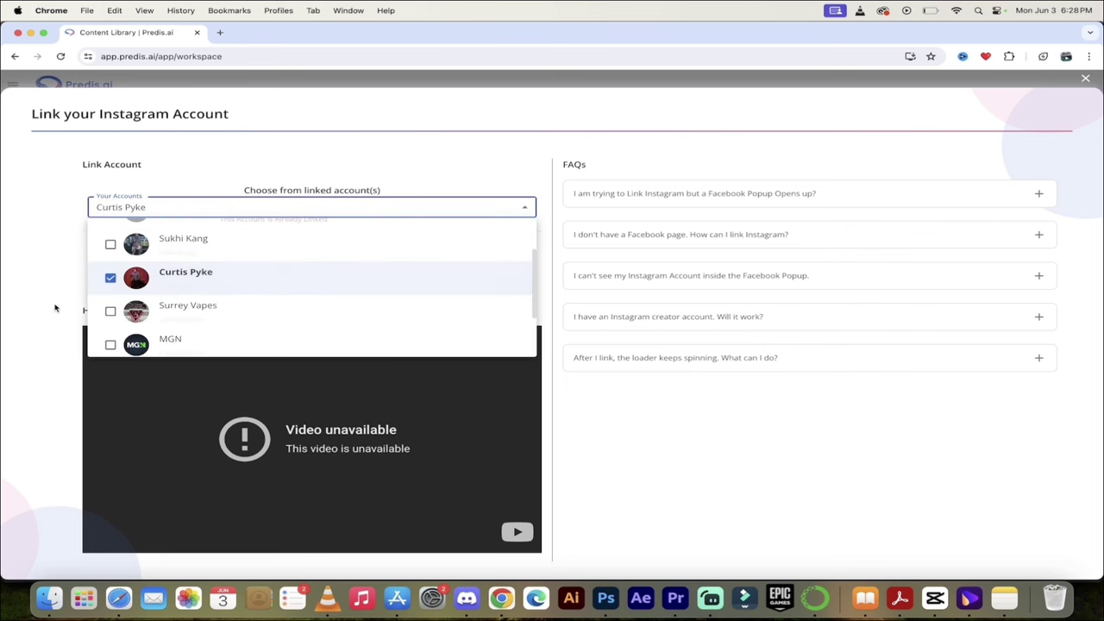
pyautogui.click(45, 309)
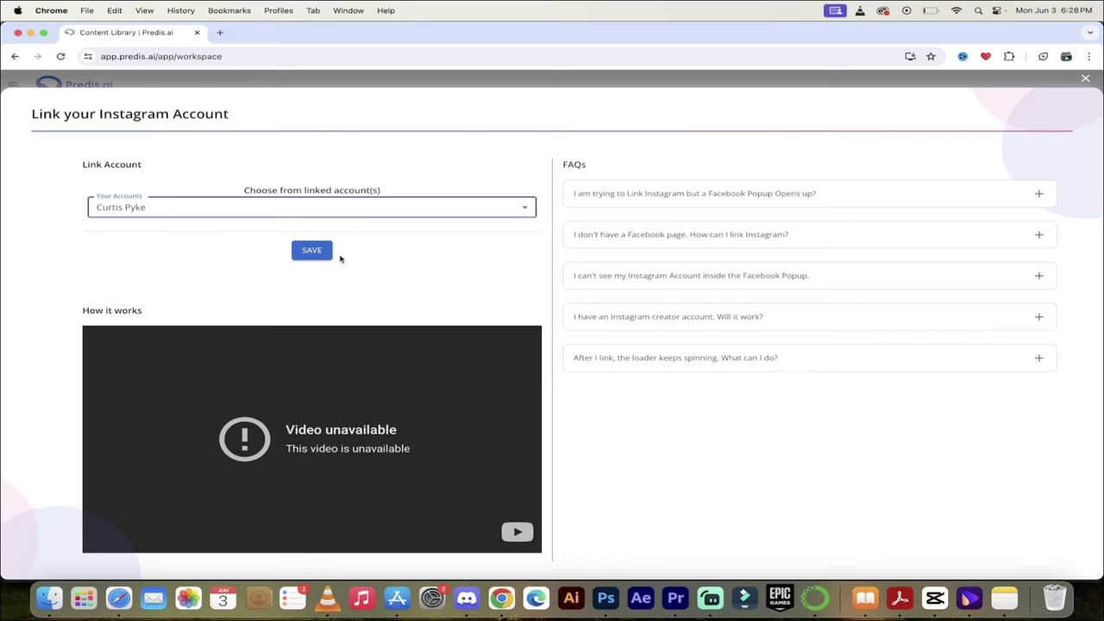
pyautogui.click(317, 257)
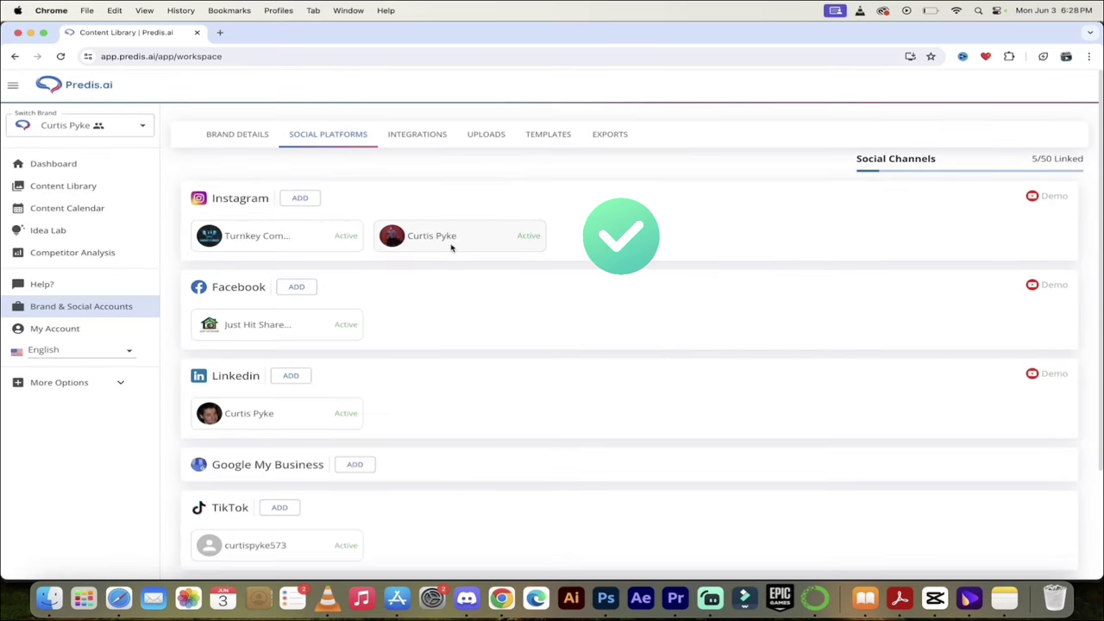
# Step: Look over the brand's linked accounts across all social platforms
pyautogui.scroll(-2, 451, 247)
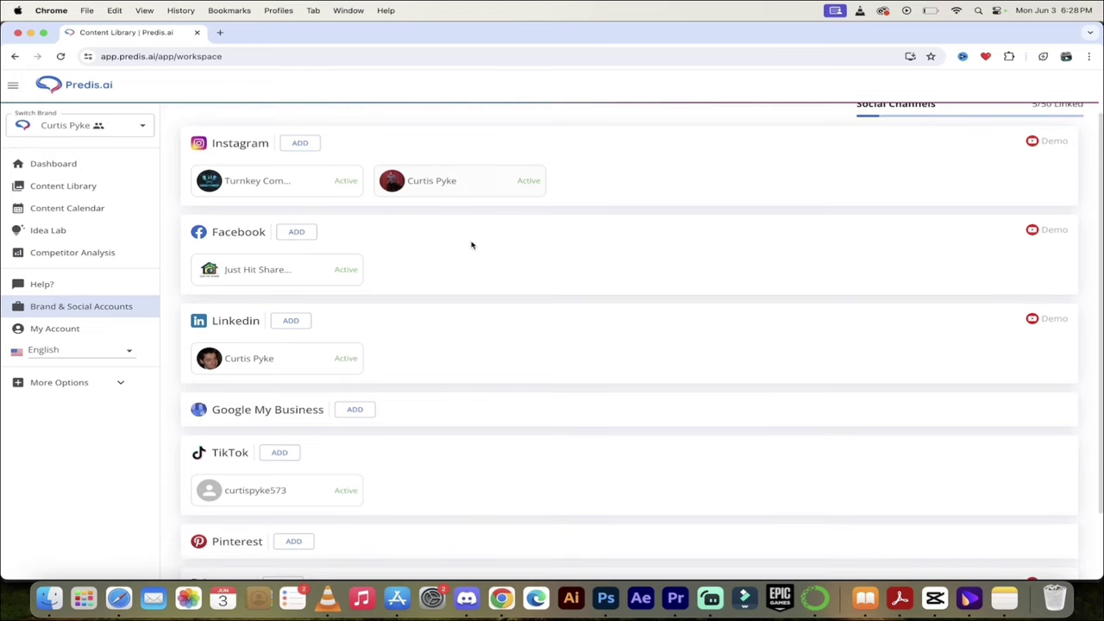
pyautogui.scroll(1, 529, 252)
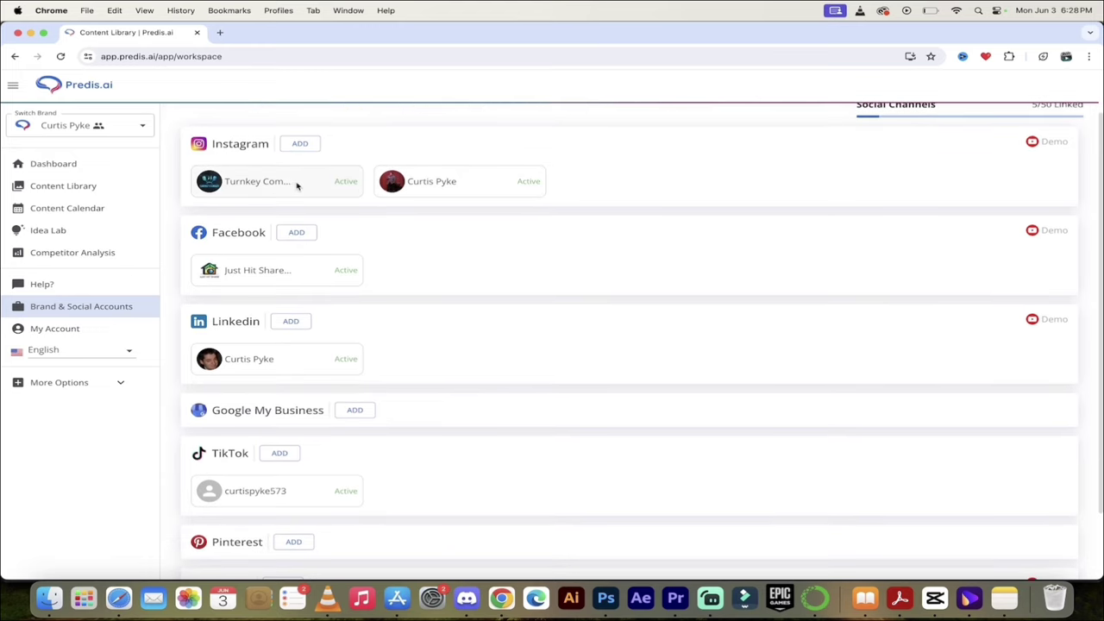
pyautogui.scroll(-3, 399, 276)
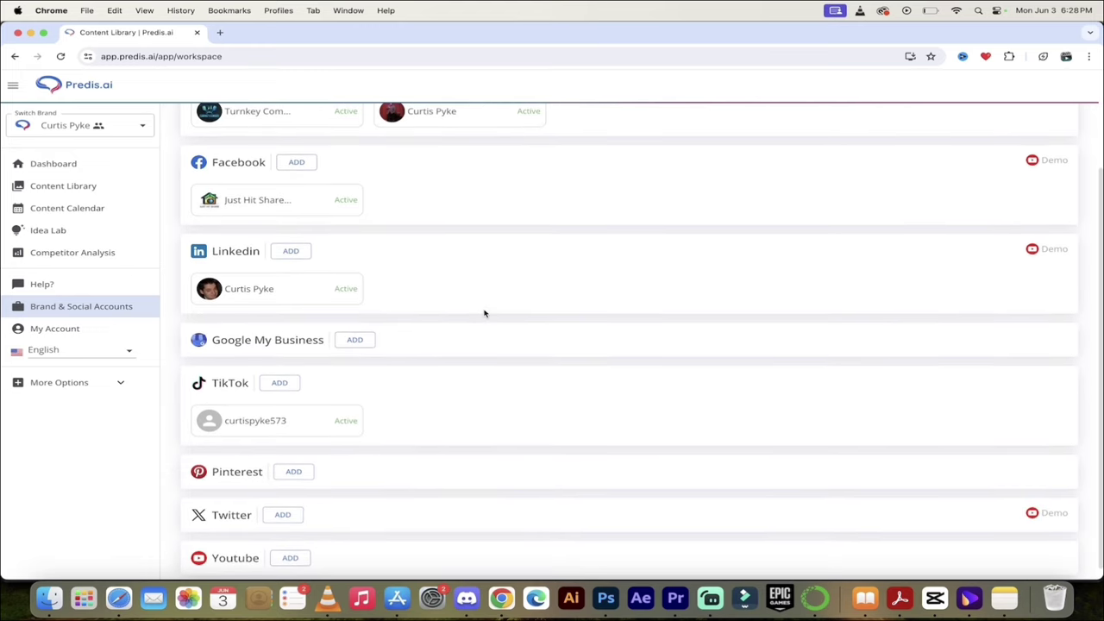
pyautogui.scroll(4, 484, 313)
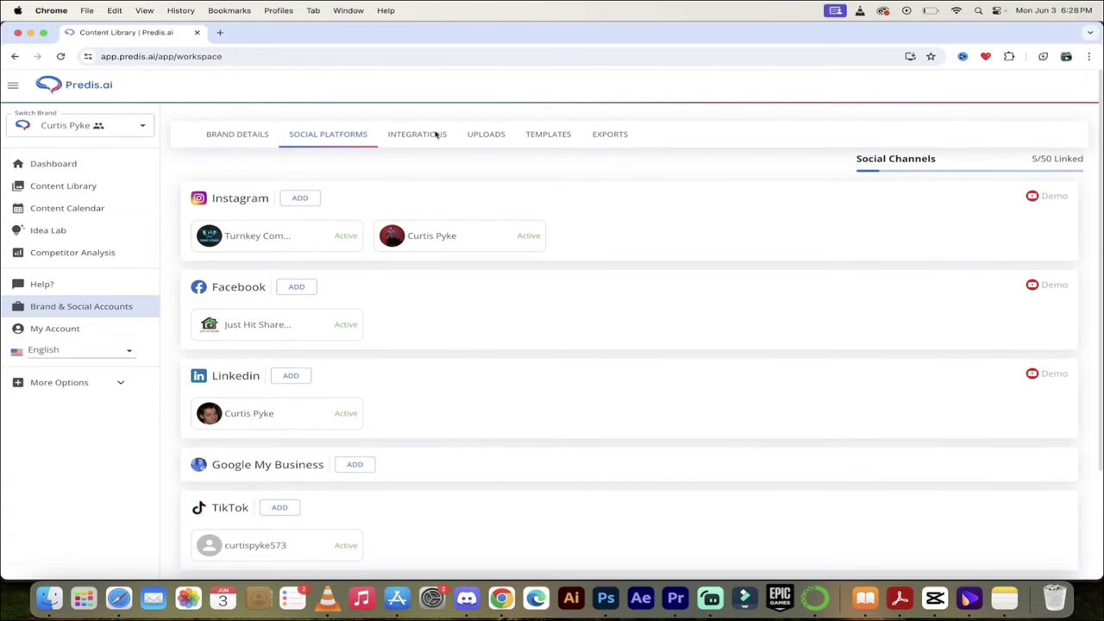
# Step: Look through the brand's integrations, uploads, templates and exports, and download the exported video "The Science Behind Stand-Up Comedy"
pyautogui.click(429, 136)
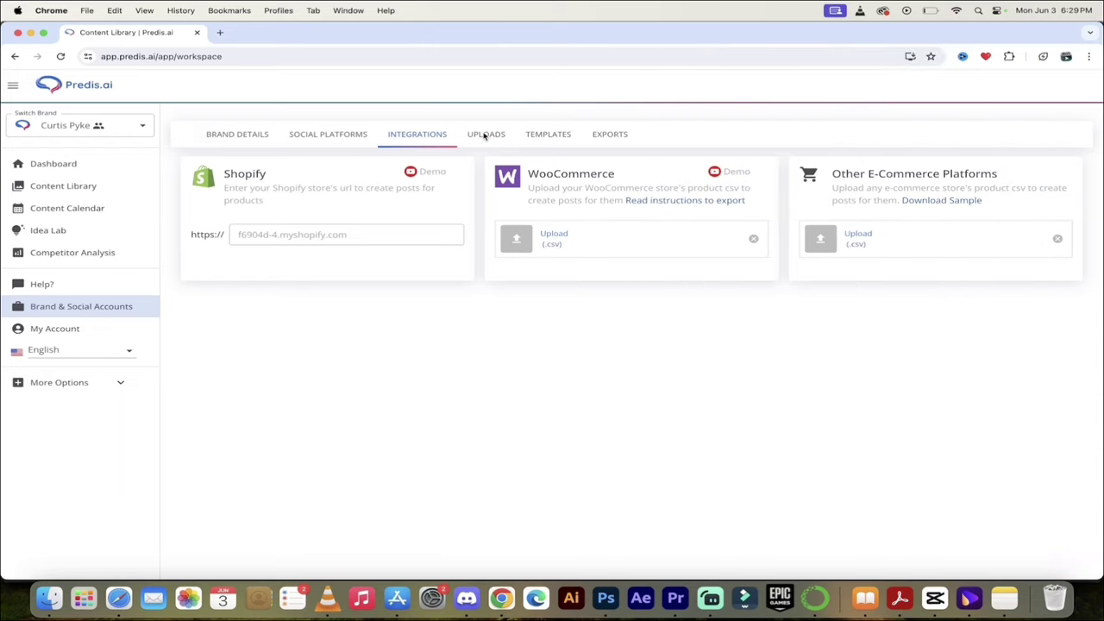
pyautogui.click(485, 135)
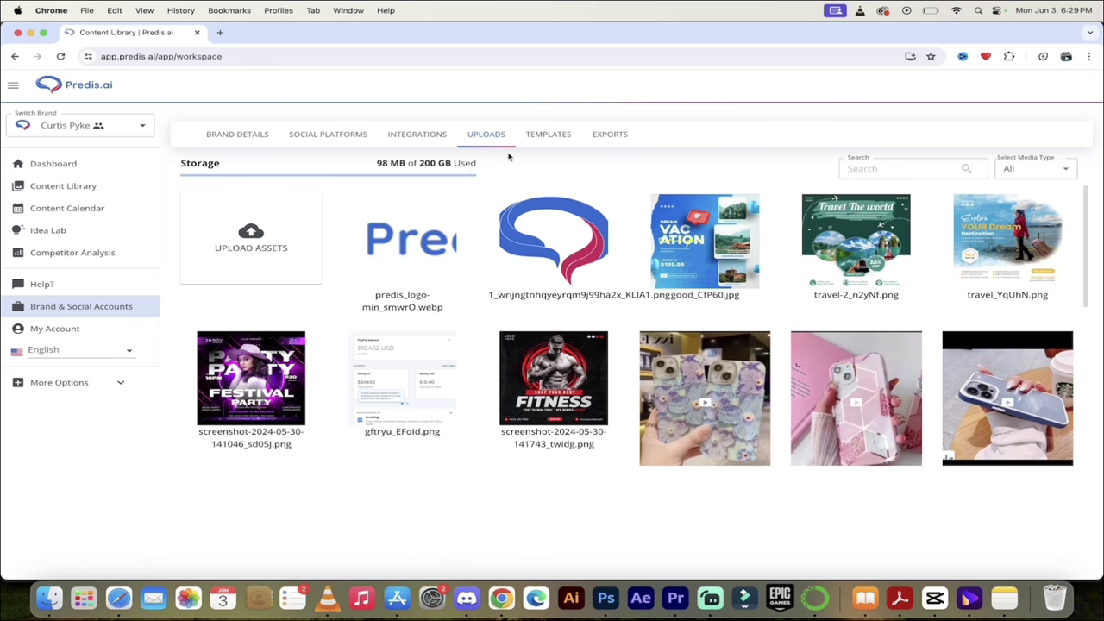
pyautogui.click(550, 133)
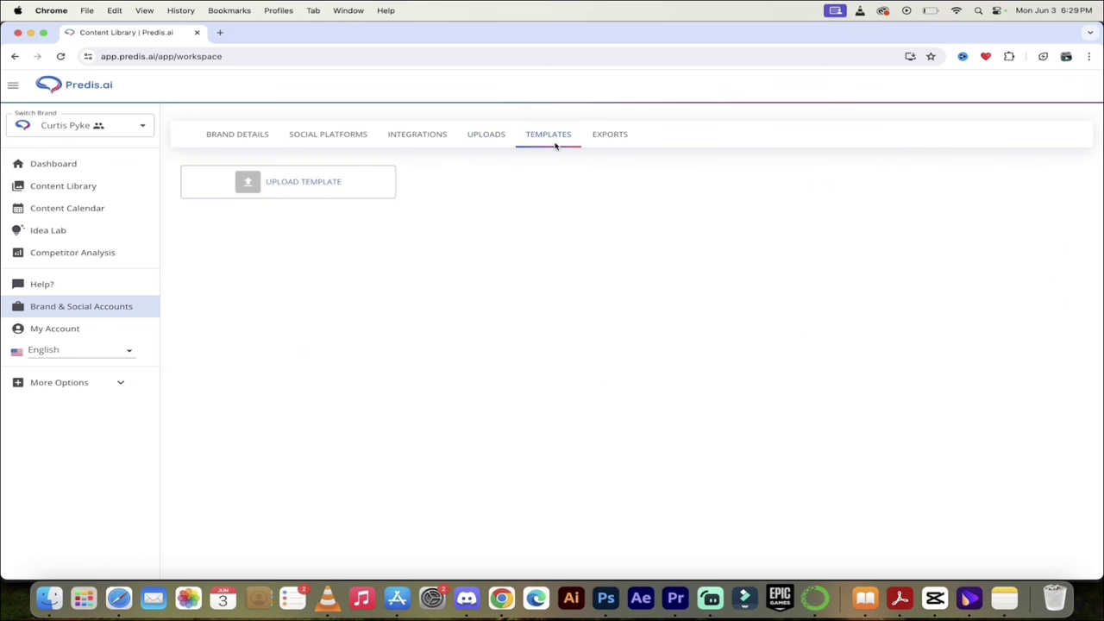
pyautogui.click(610, 139)
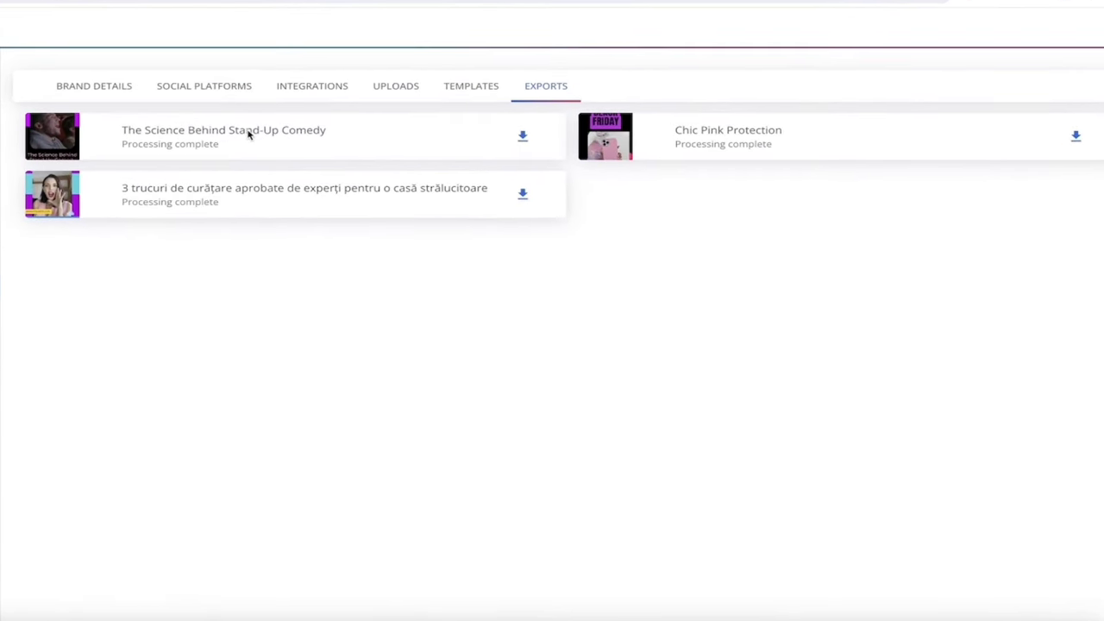
pyautogui.click(522, 138)
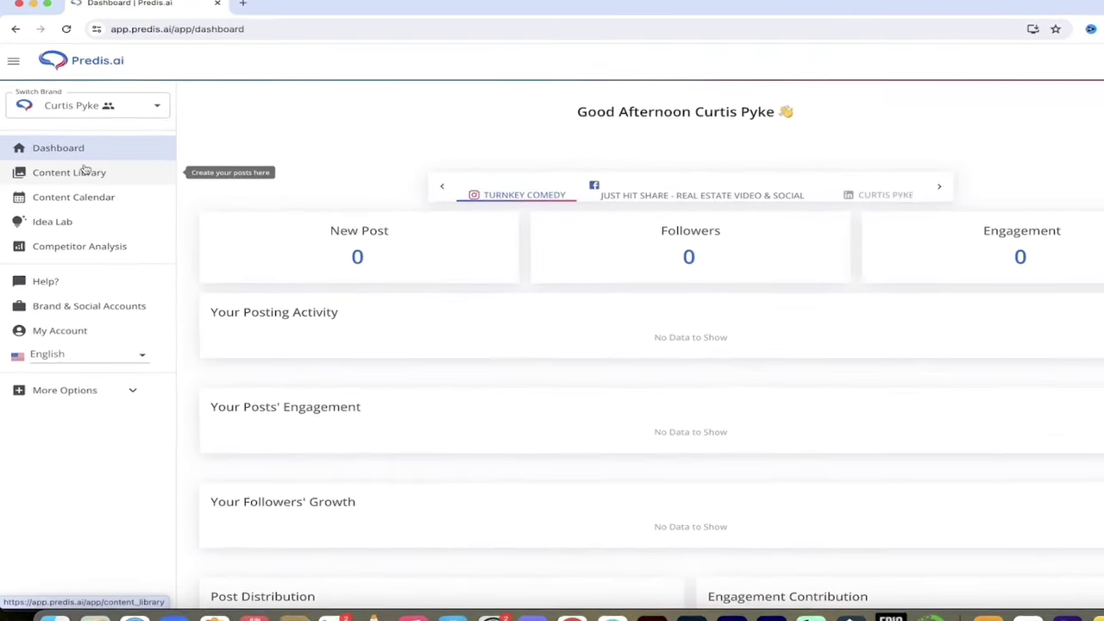
# Step: Start a new Text to Post creation from the content library
pyautogui.click(99, 147)
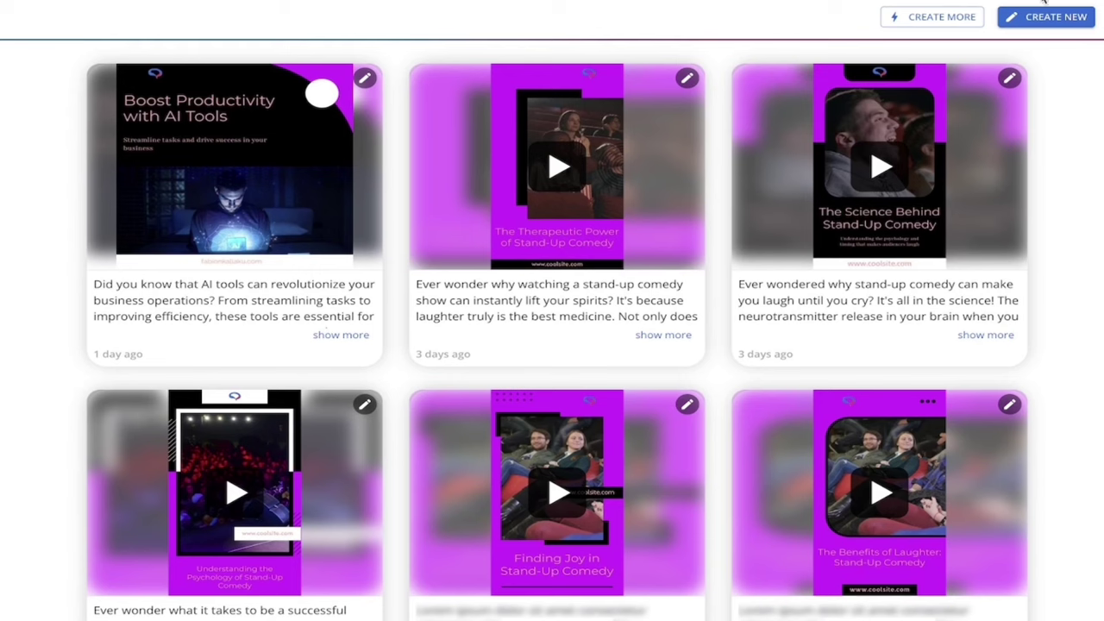
pyautogui.click(1036, 19)
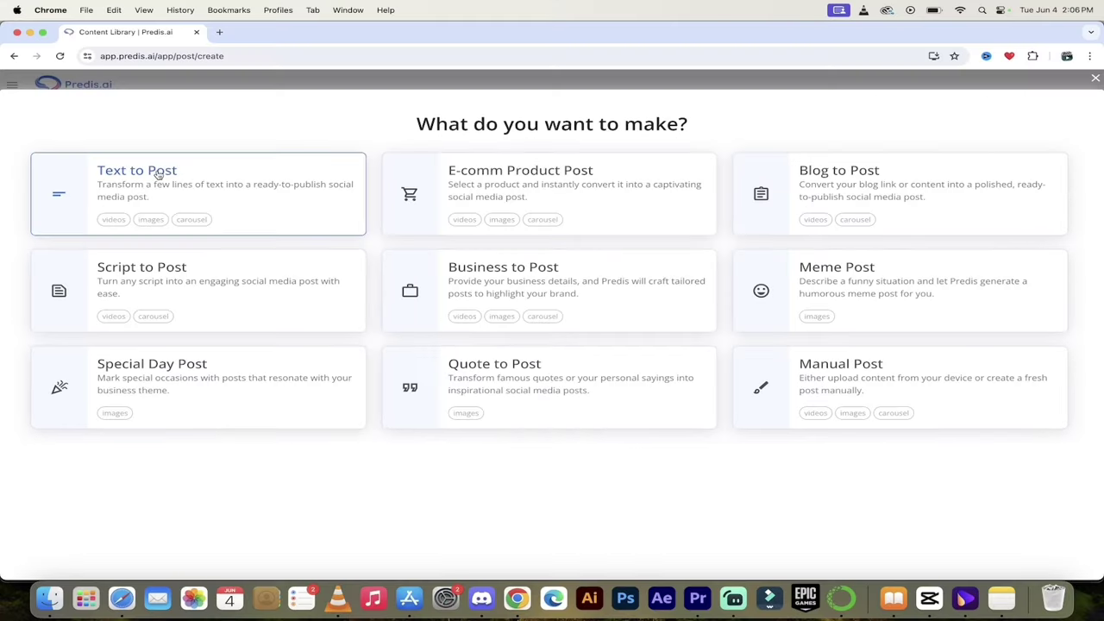
pyautogui.click(158, 174)
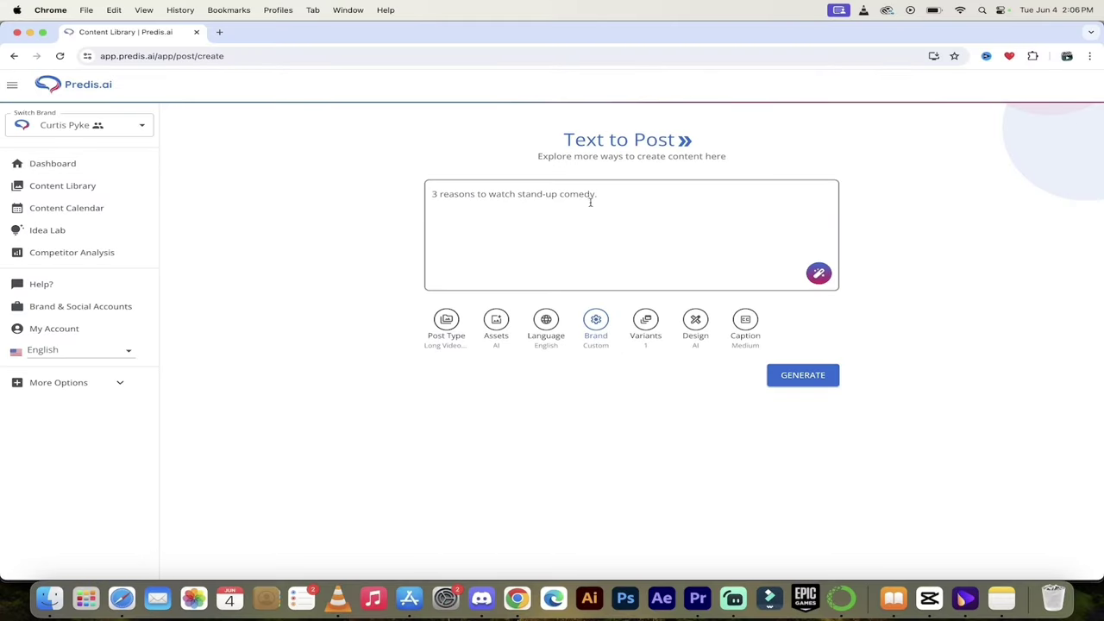
# Step: Replace the prompt text for the post with "stand up comedy in Vancouver, B.C."
pyautogui.tripleClick(609, 194)
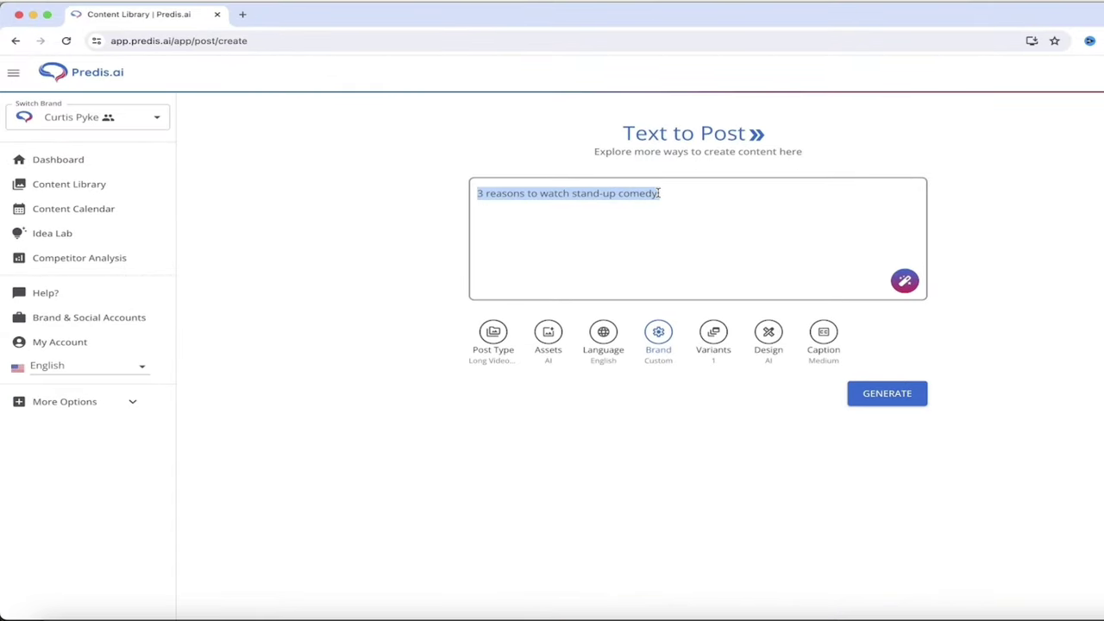
pyautogui.press('BackSpace')
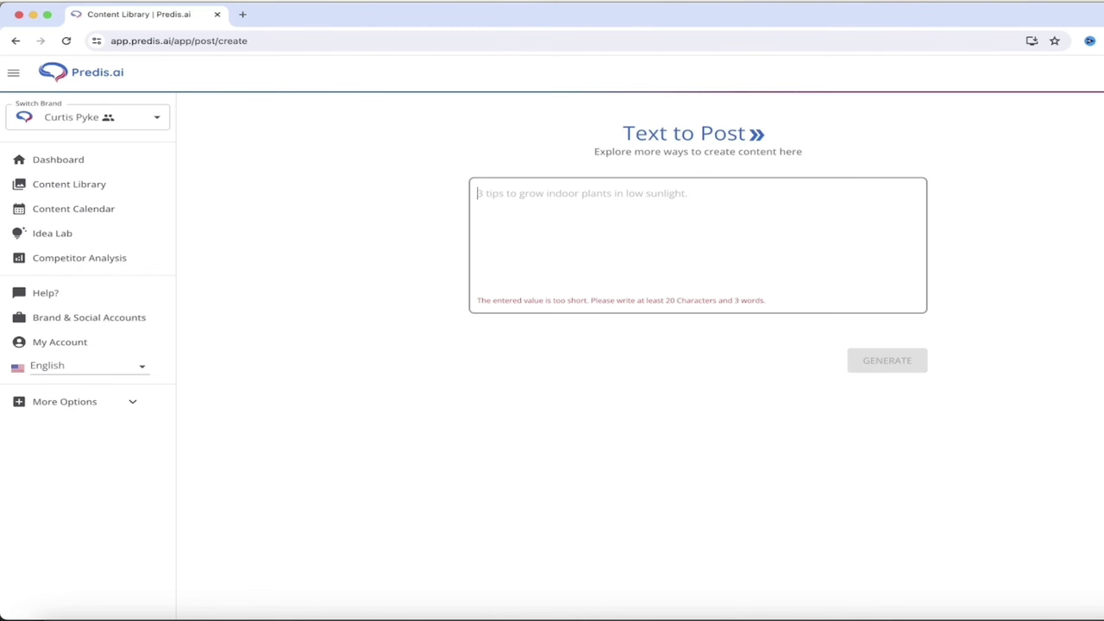
pyautogui.write('stand up comedy in Van')
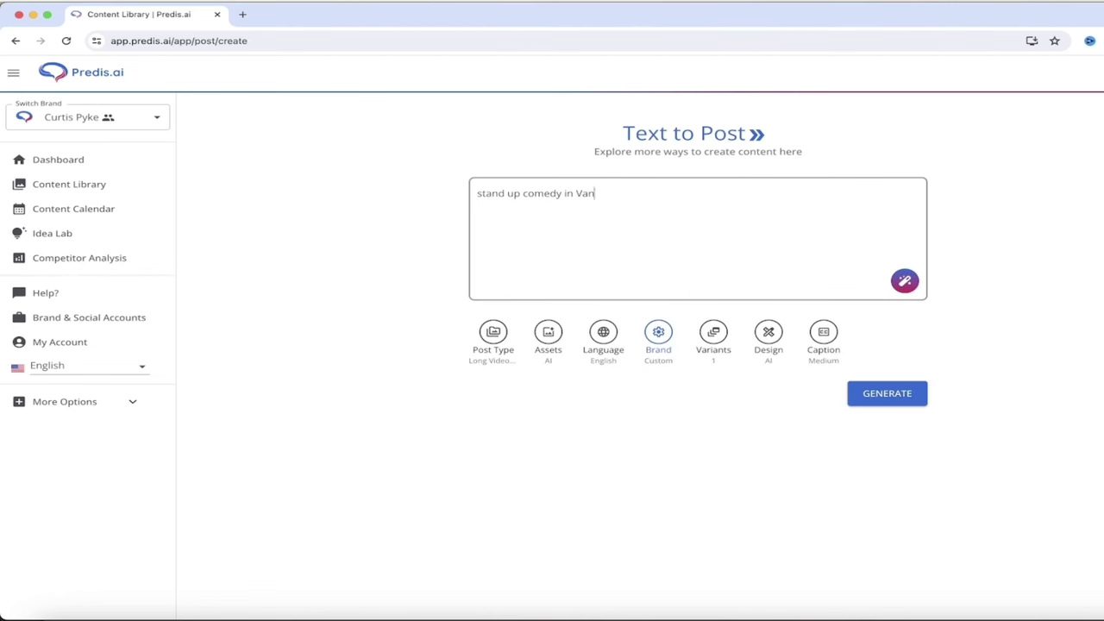
pyautogui.write('couver, B.C.')
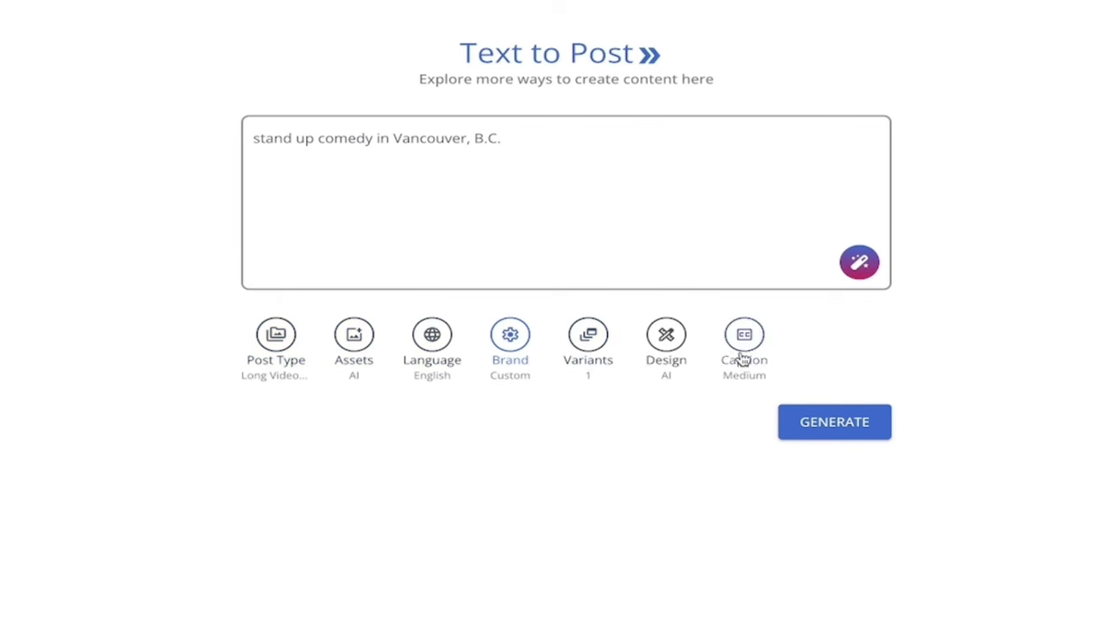
# Step: Check the available post types and the asset options for the post
pyautogui.click(271, 372)
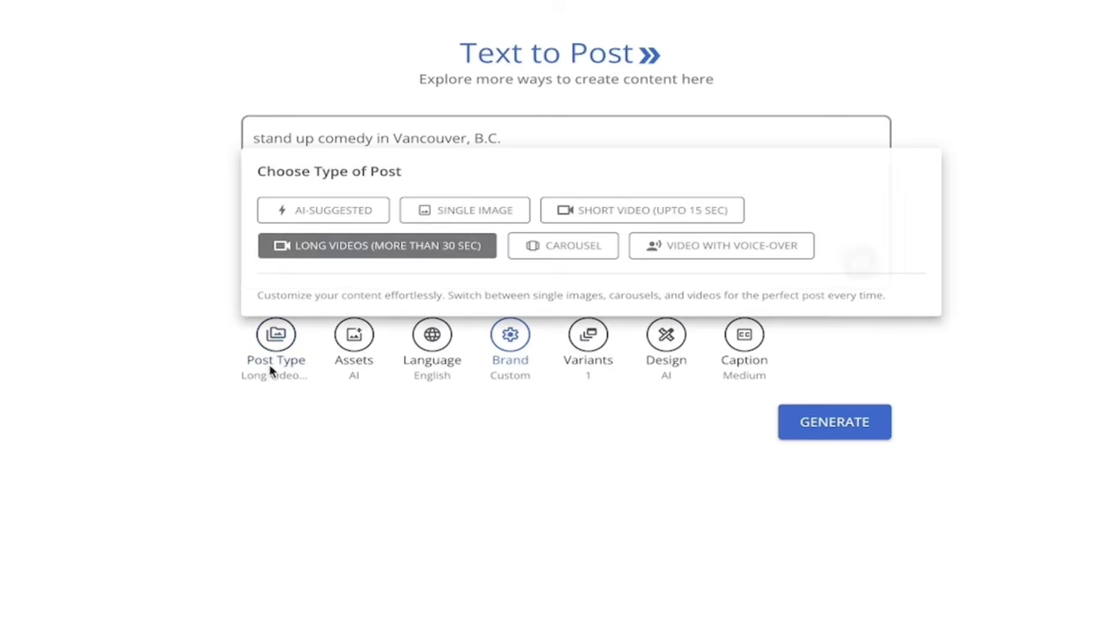
pyautogui.click(343, 200)
pyautogui.click(127, 343)
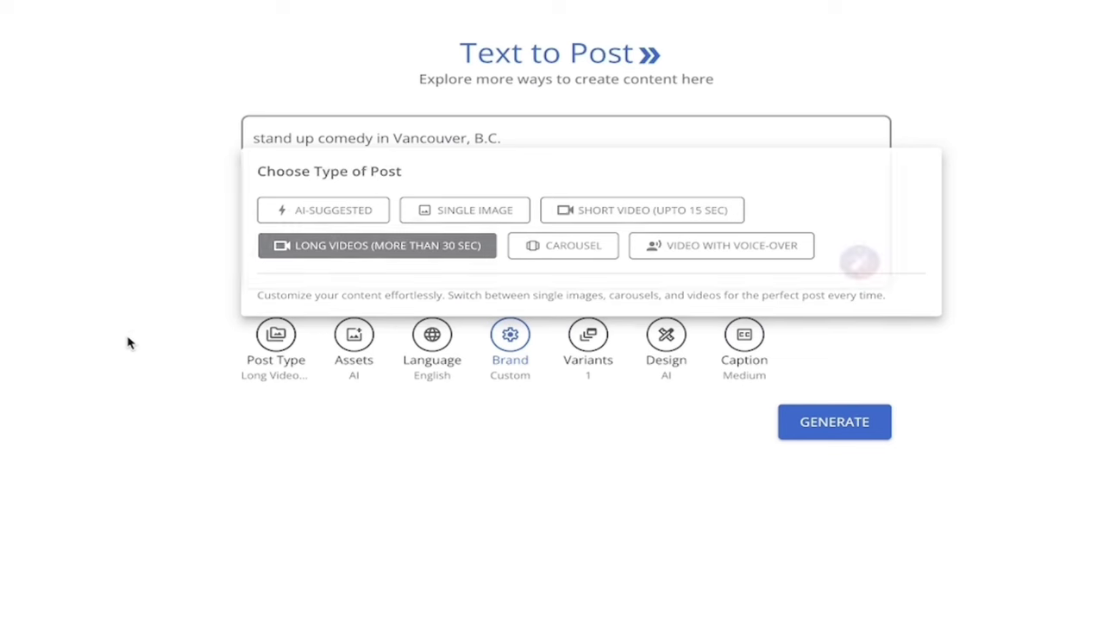
pyautogui.click(353, 362)
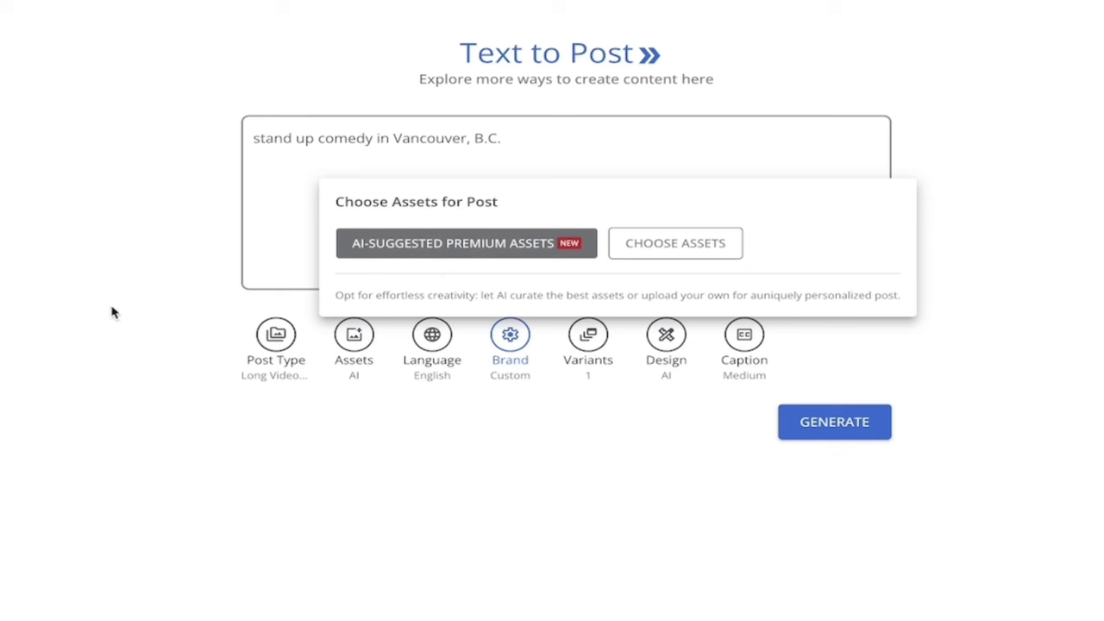
pyautogui.click(6, 348)
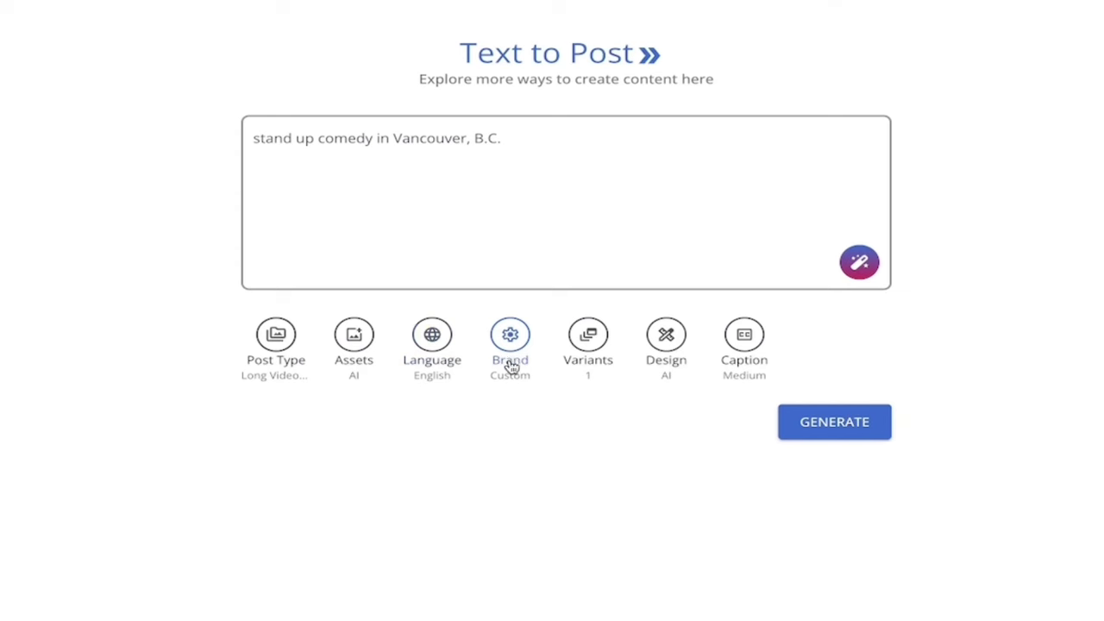
# Step: Set the number of post variants to 5
pyautogui.click(587, 345)
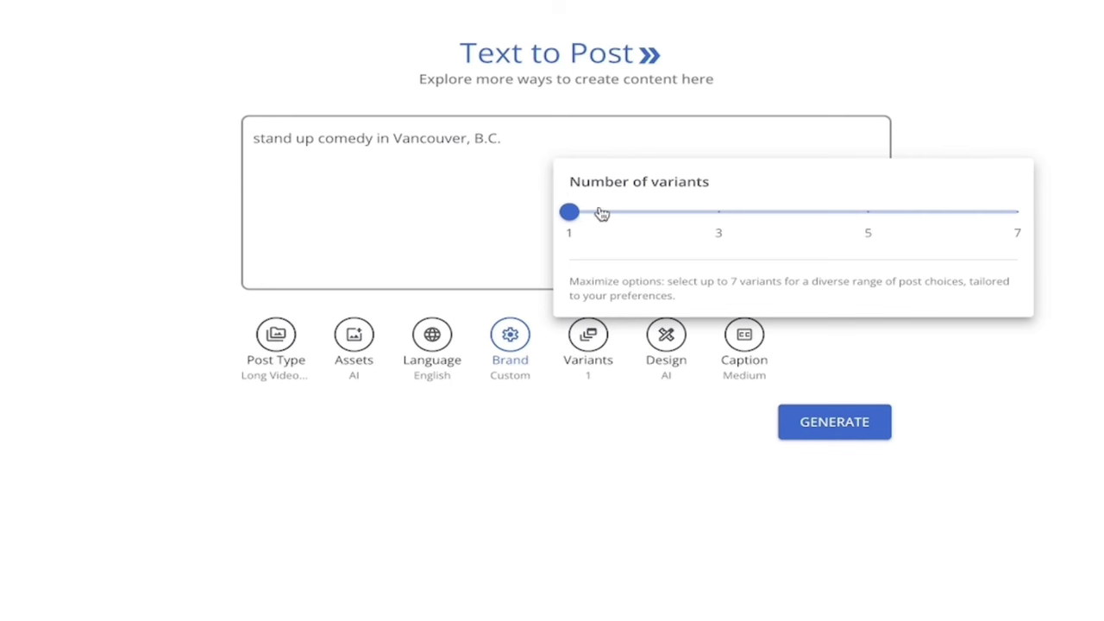
pyautogui.moveTo(574, 218)
pyautogui.moveTo(571, 216); pyautogui.dragTo(716, 222)
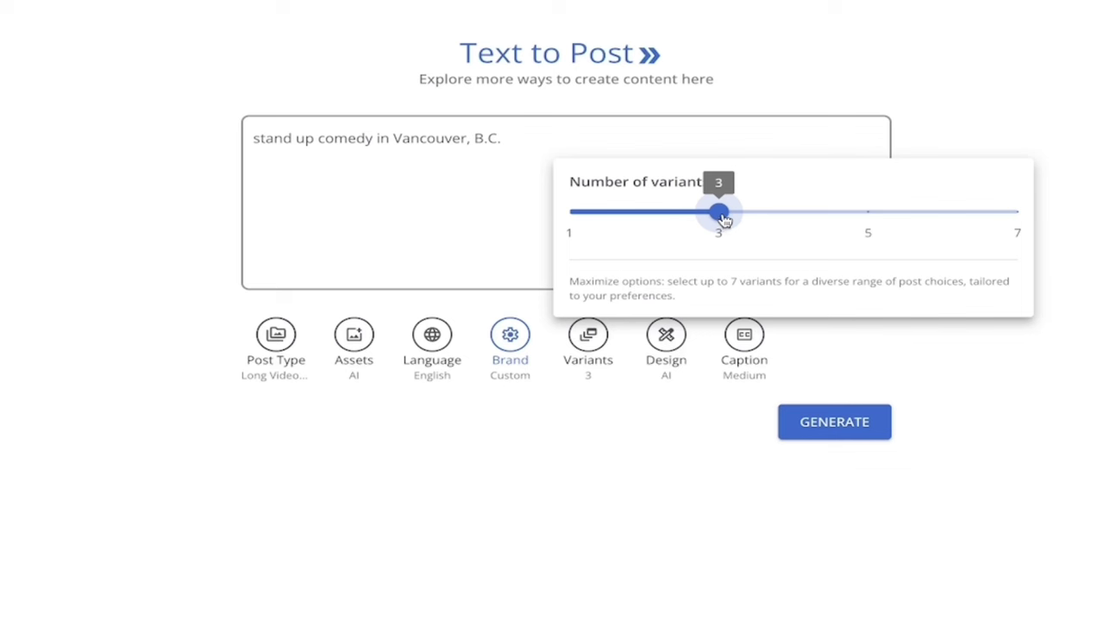
pyautogui.moveTo(723, 222); pyautogui.dragTo(848, 219)
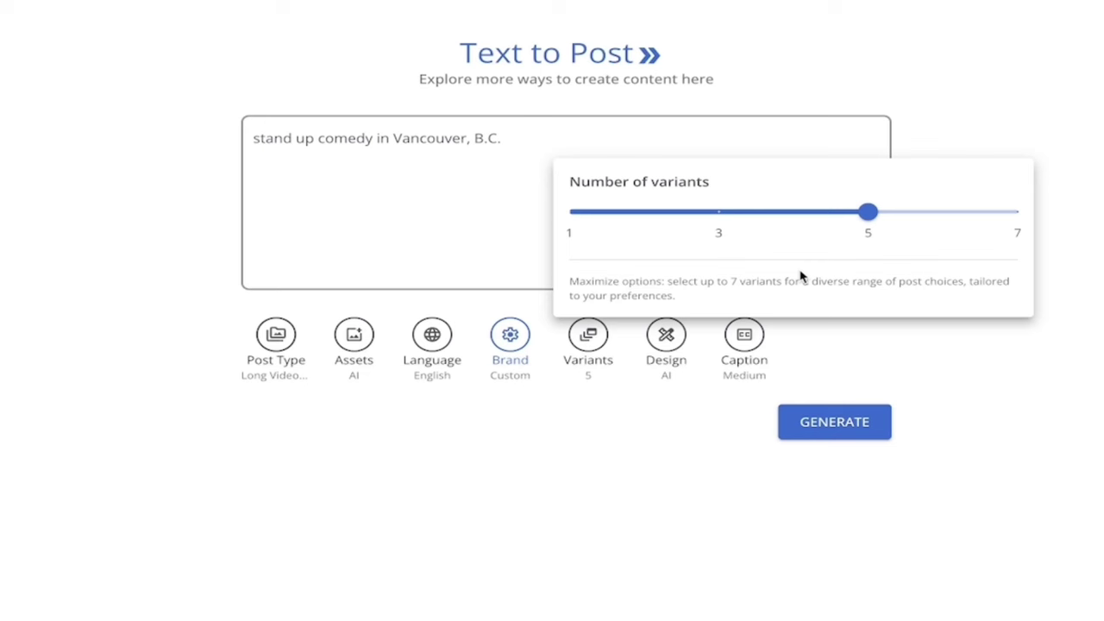
# Step: Keep the caption length at Medium and generate the post variants
pyautogui.click(542, 464)
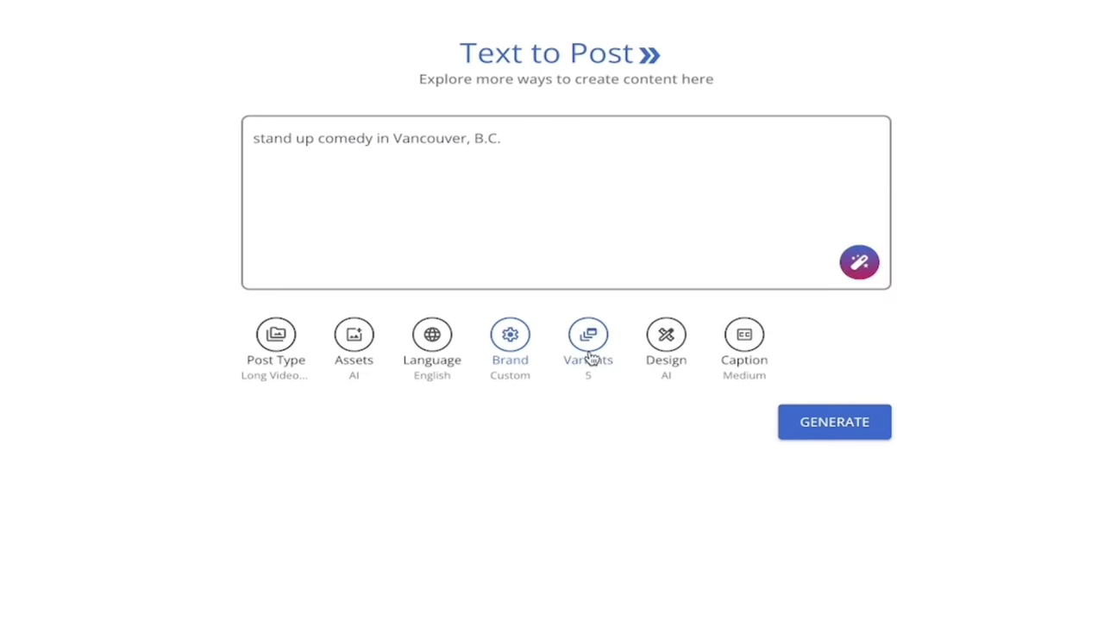
pyautogui.click(745, 364)
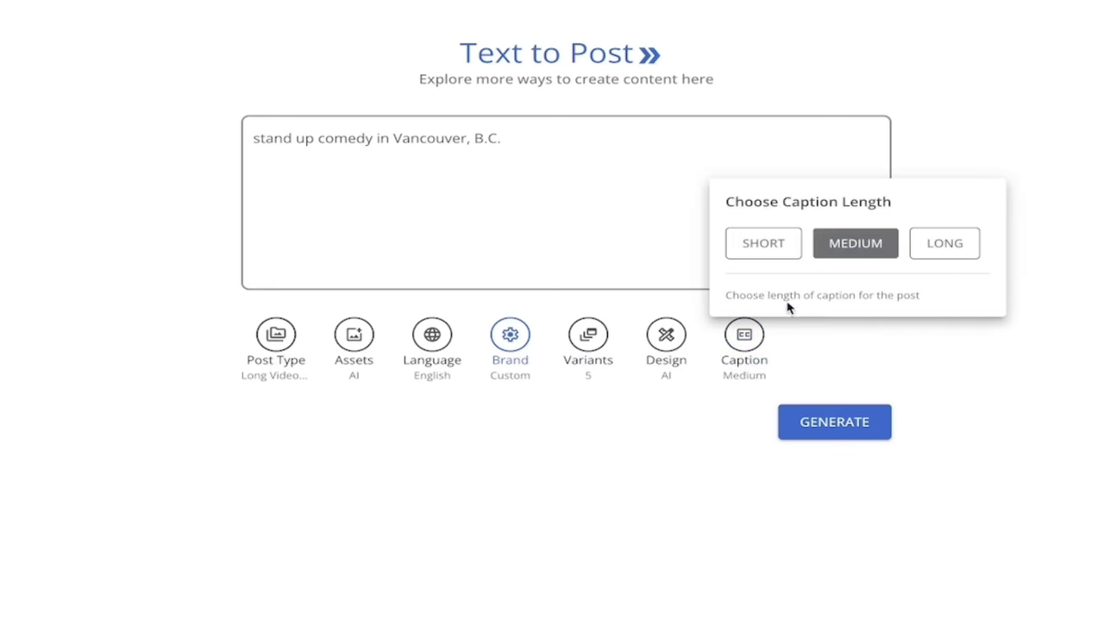
pyautogui.click(854, 249)
pyautogui.click(1003, 357)
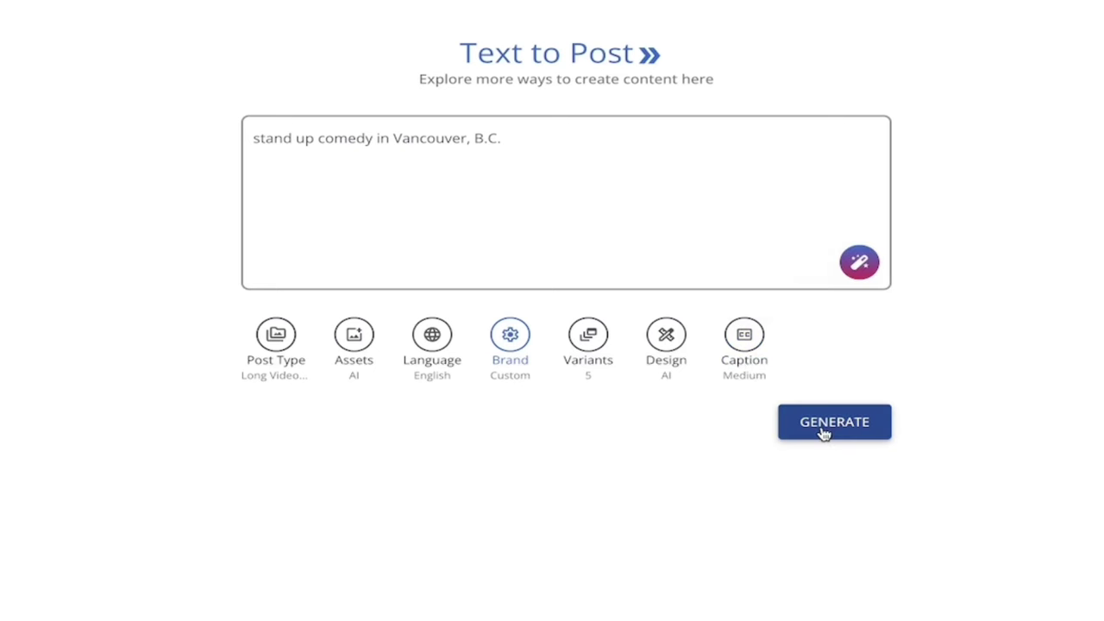
pyautogui.click(826, 430)
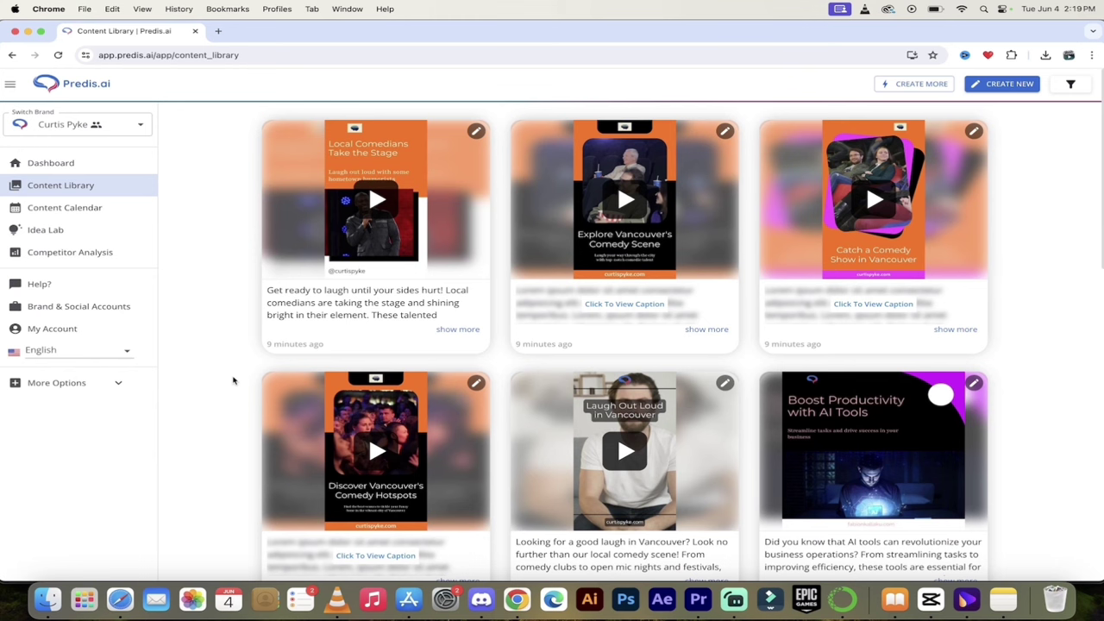
# Step: Open the "Discover Vancouver's Comedy Hotspots" video post from the content library and read through its caption and hashtags
pyautogui.scroll(-1, 234, 379)
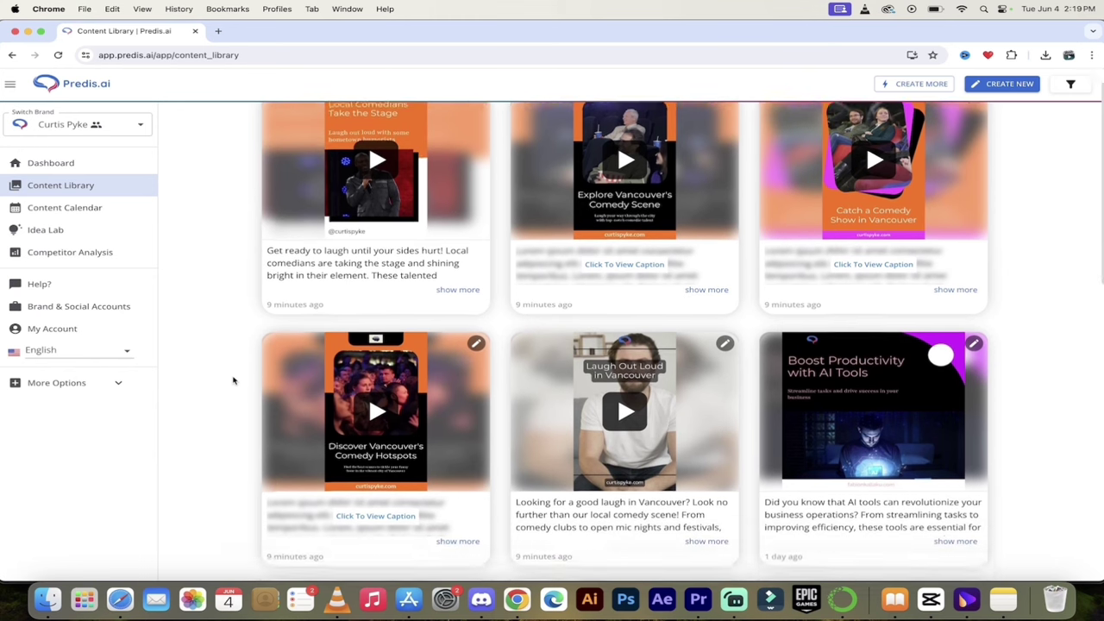
pyautogui.scroll(1, 234, 379)
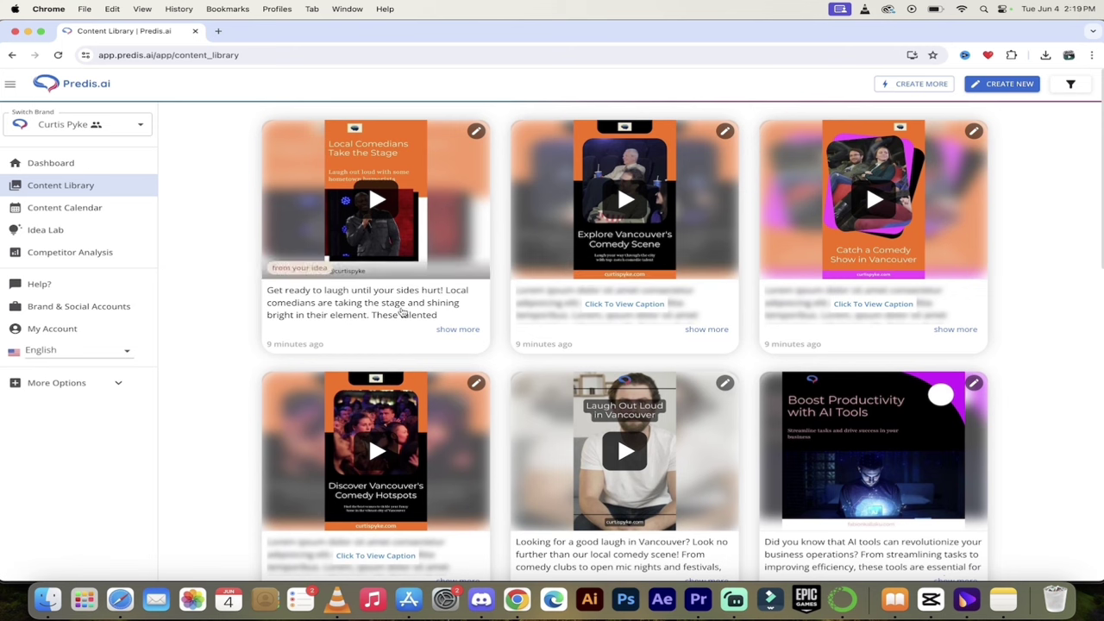
pyautogui.scroll(-1, 651, 430)
pyautogui.scroll(-1, 652, 429)
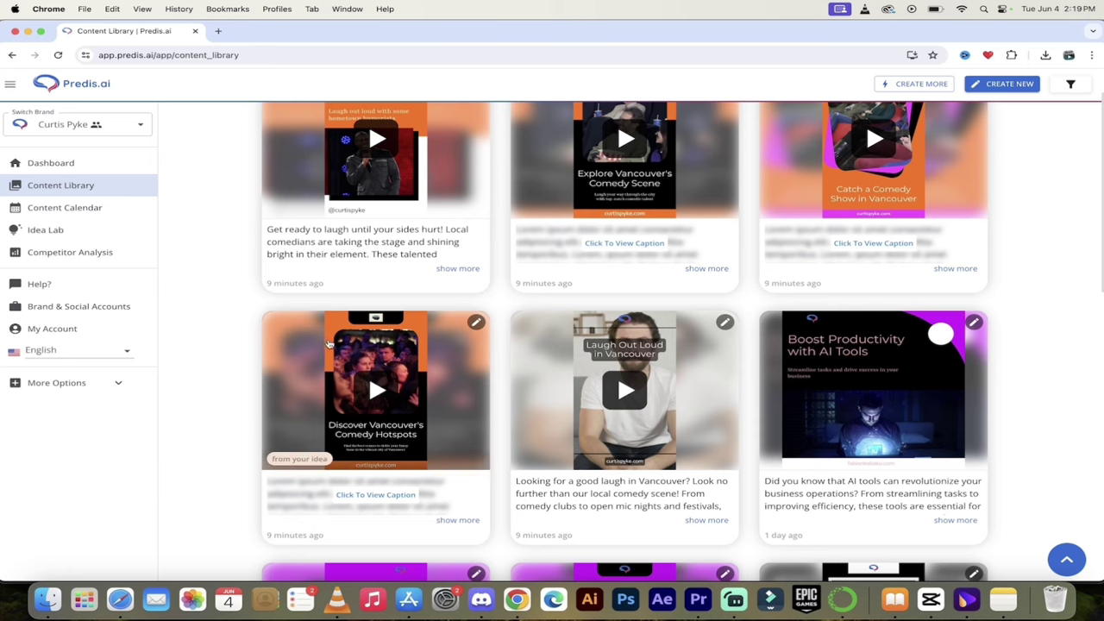
pyautogui.scroll(-2, 351, 402)
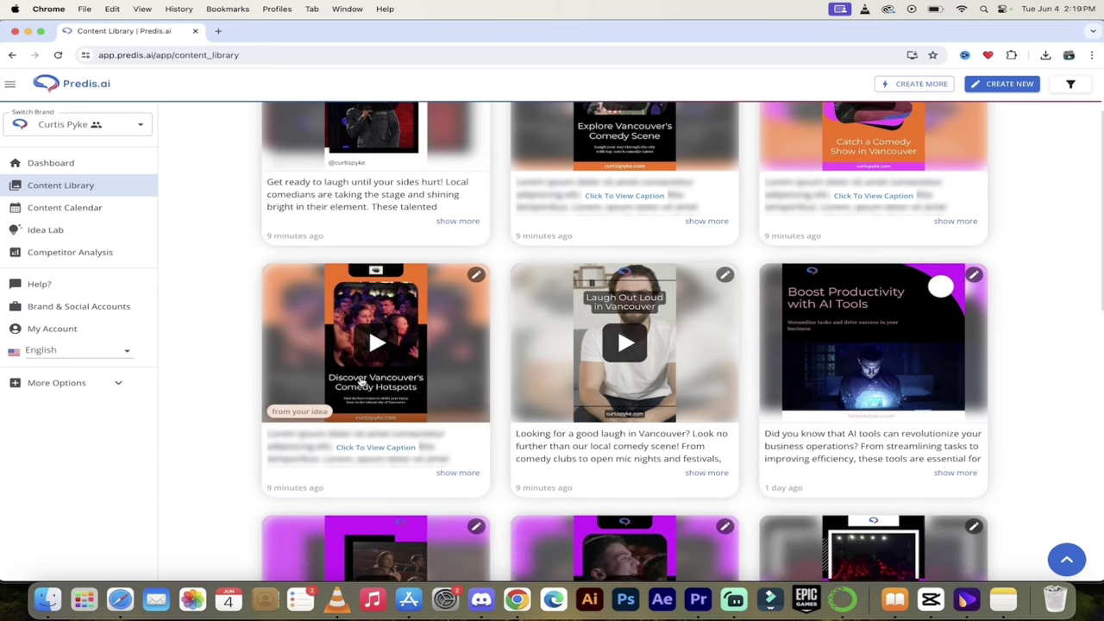
pyautogui.press('XF86AudioRaiseVolume')
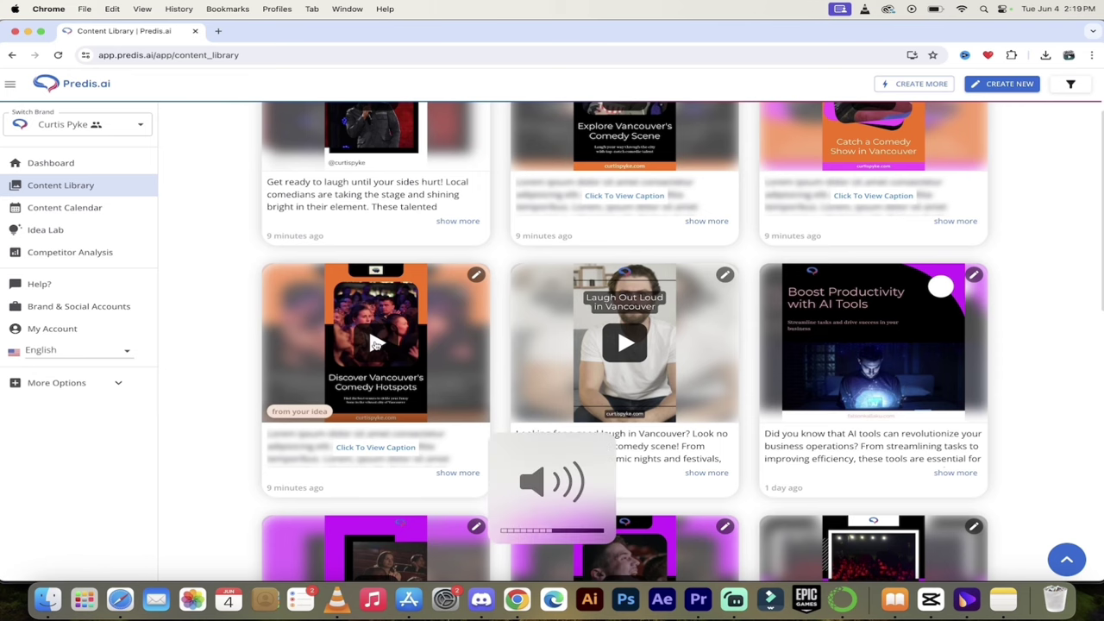
pyautogui.click(377, 343)
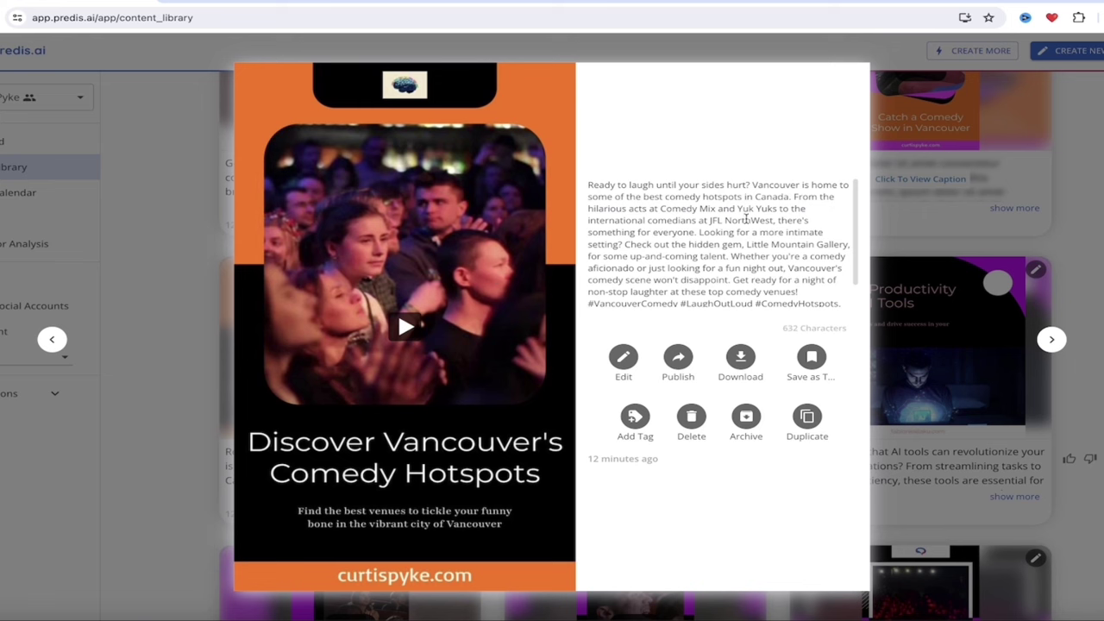
pyautogui.scroll(-1, 747, 218)
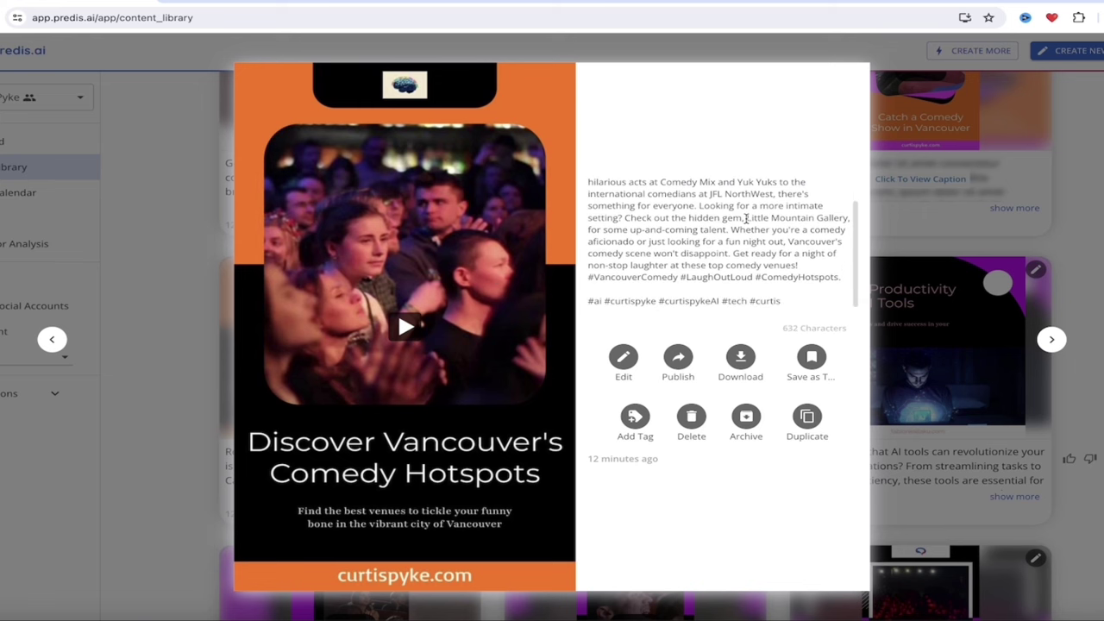
pyautogui.scroll(1, 746, 218)
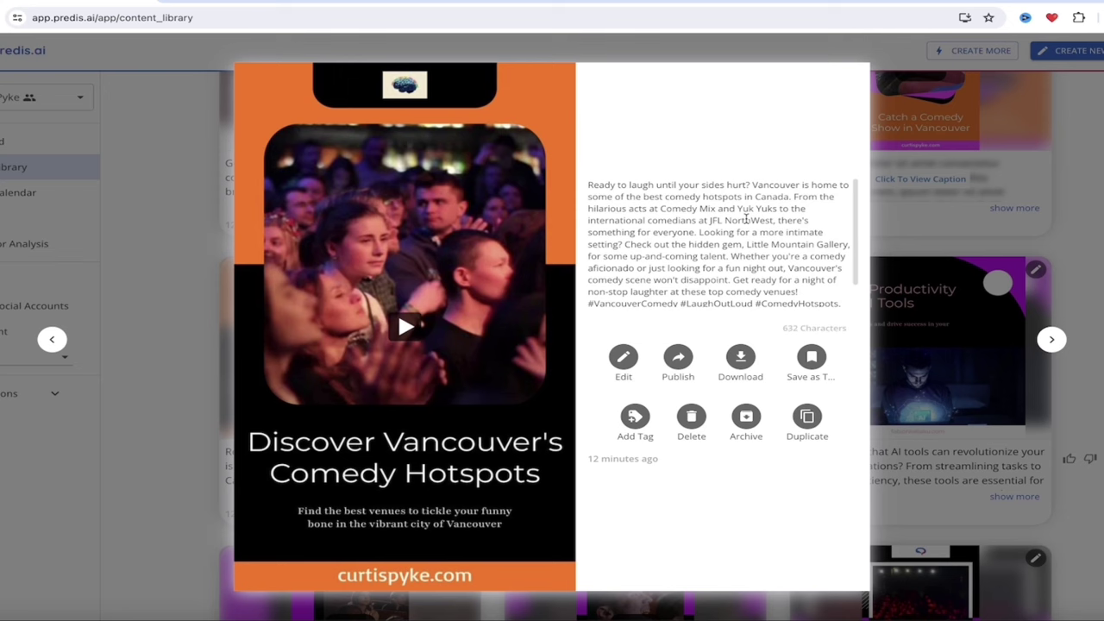
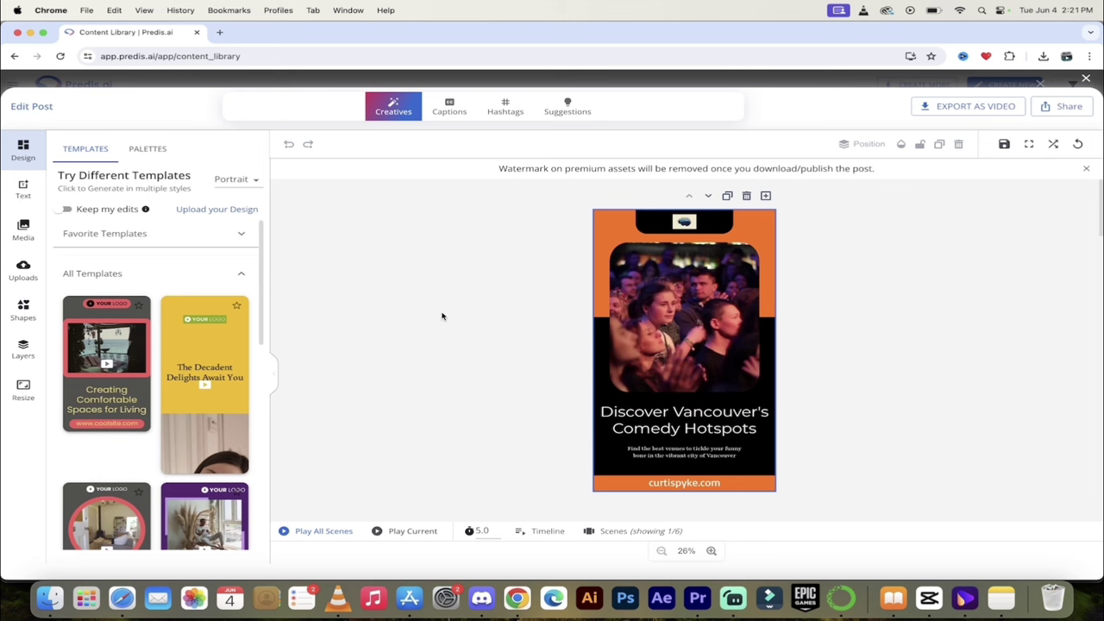
# Step: Check the post's animation timeline, then review its scenes up to the "JFL NorthWest" scene
pyautogui.click(540, 532)
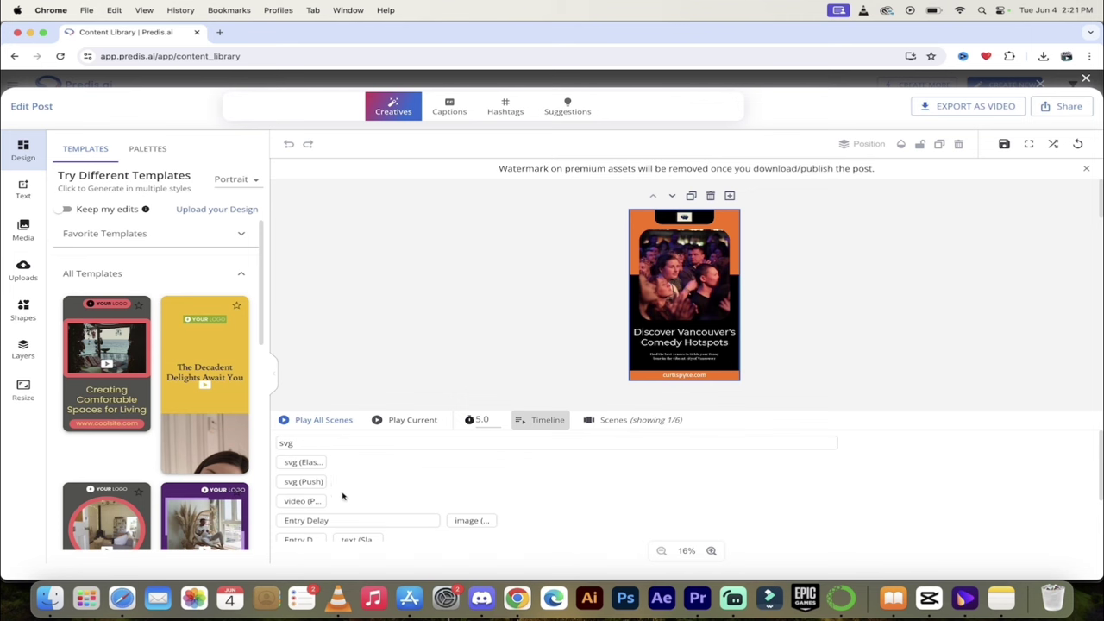
pyautogui.click(542, 420)
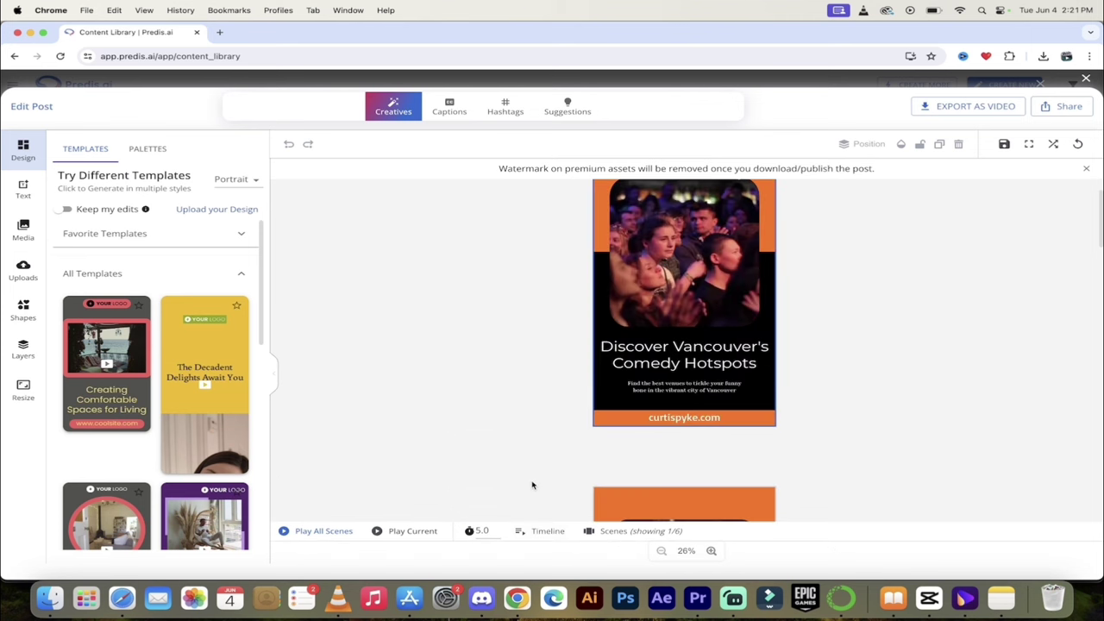
pyautogui.scroll(2, 532, 471)
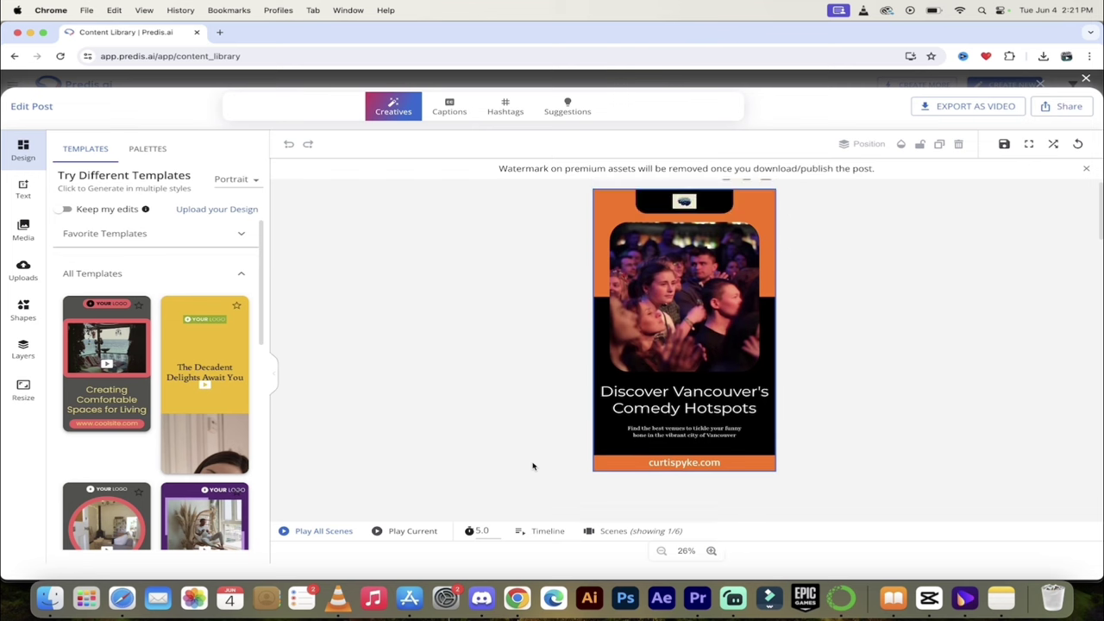
pyautogui.scroll(-10, 532, 466)
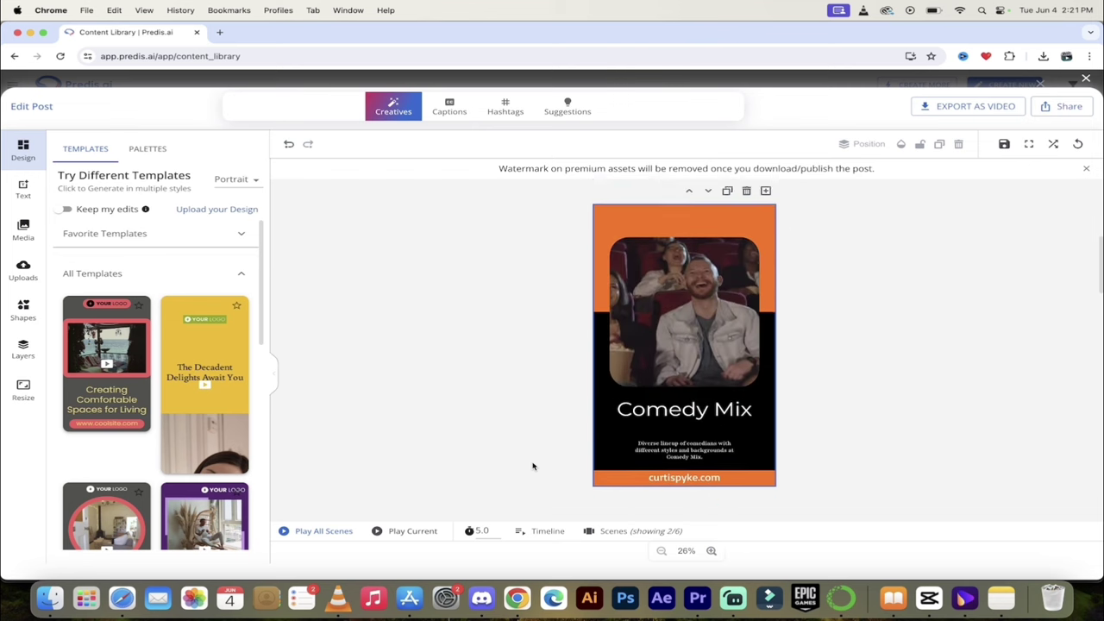
pyautogui.scroll(-12, 533, 465)
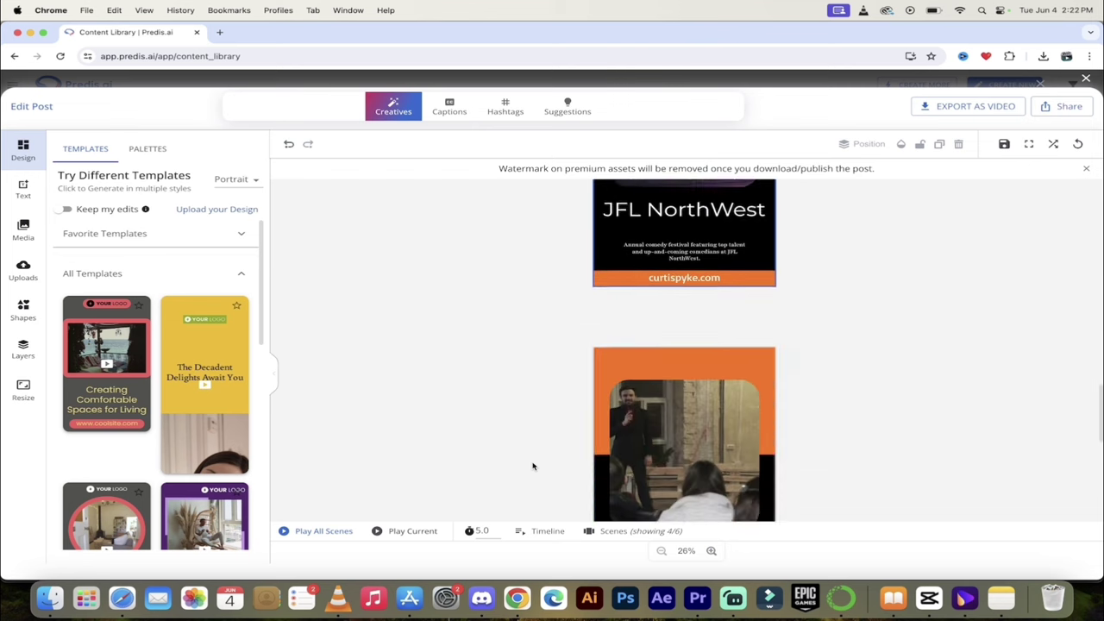
pyautogui.scroll(5, 532, 466)
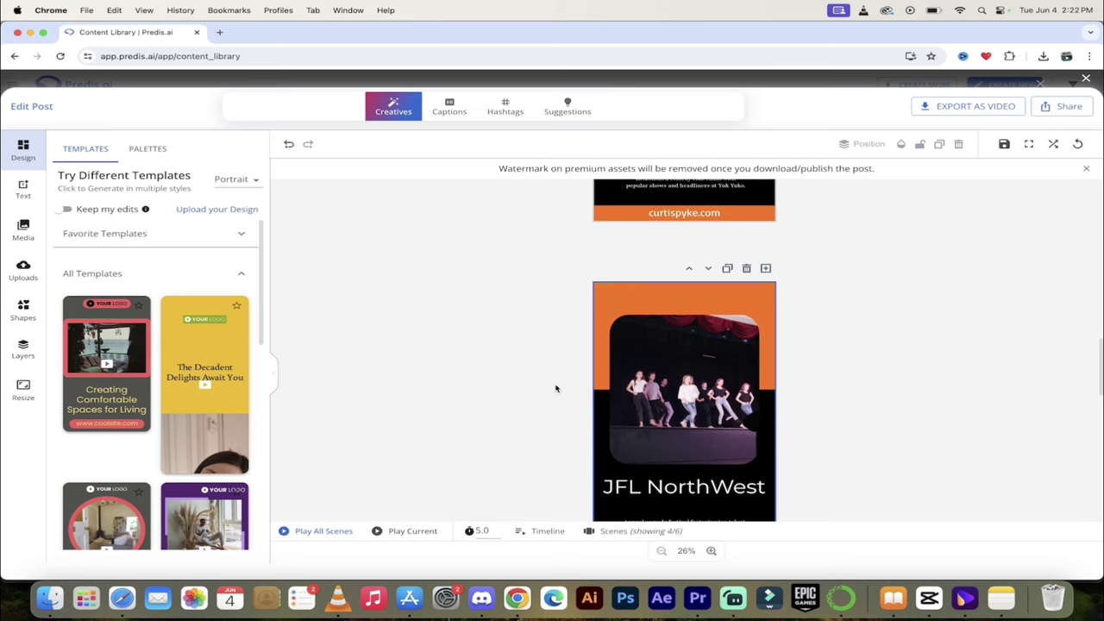
pyautogui.scroll(-3, 537, 382)
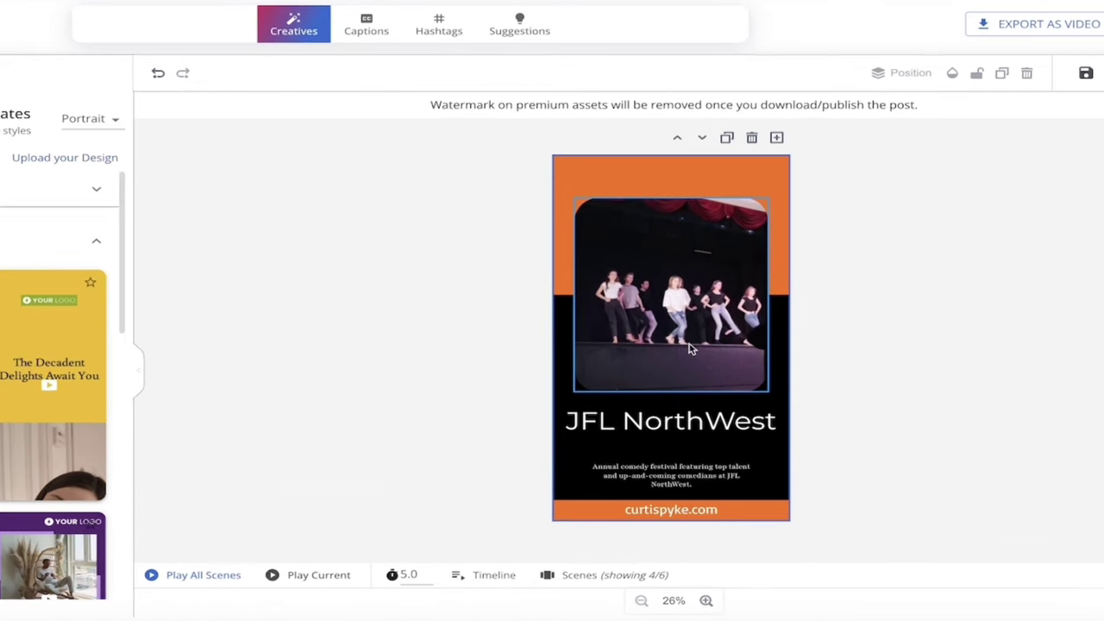
# Step: Select the video clip of the stage dancers in the "JFL NorthWest" scene
pyautogui.scroll(3, 701, 353)
pyautogui.scroll(2, 690, 350)
pyautogui.scroll(-1, 690, 349)
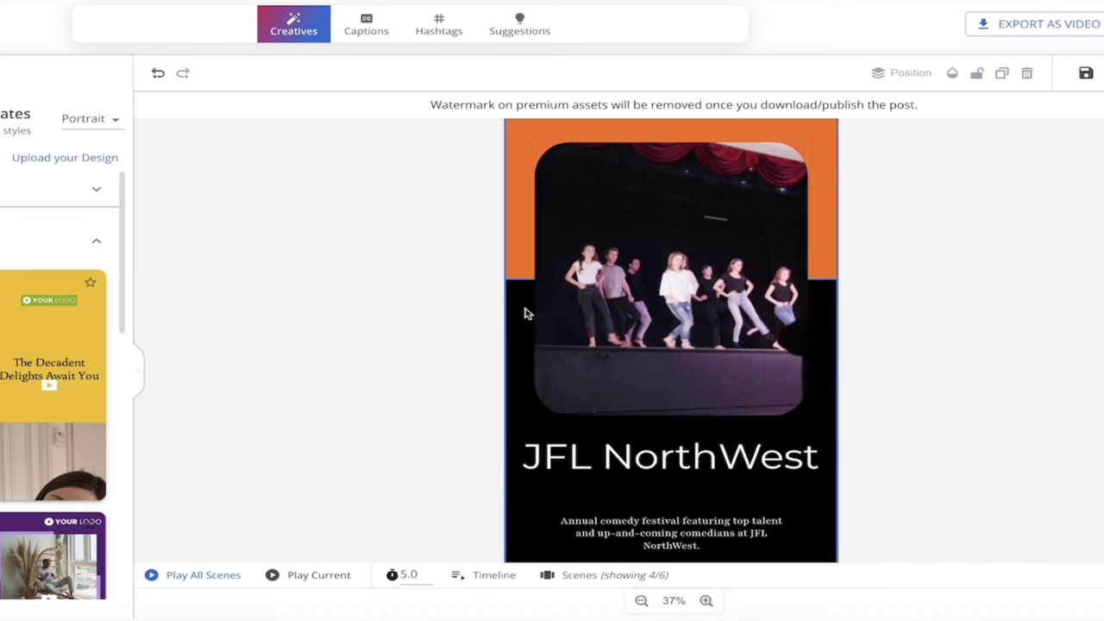
pyautogui.click(651, 308)
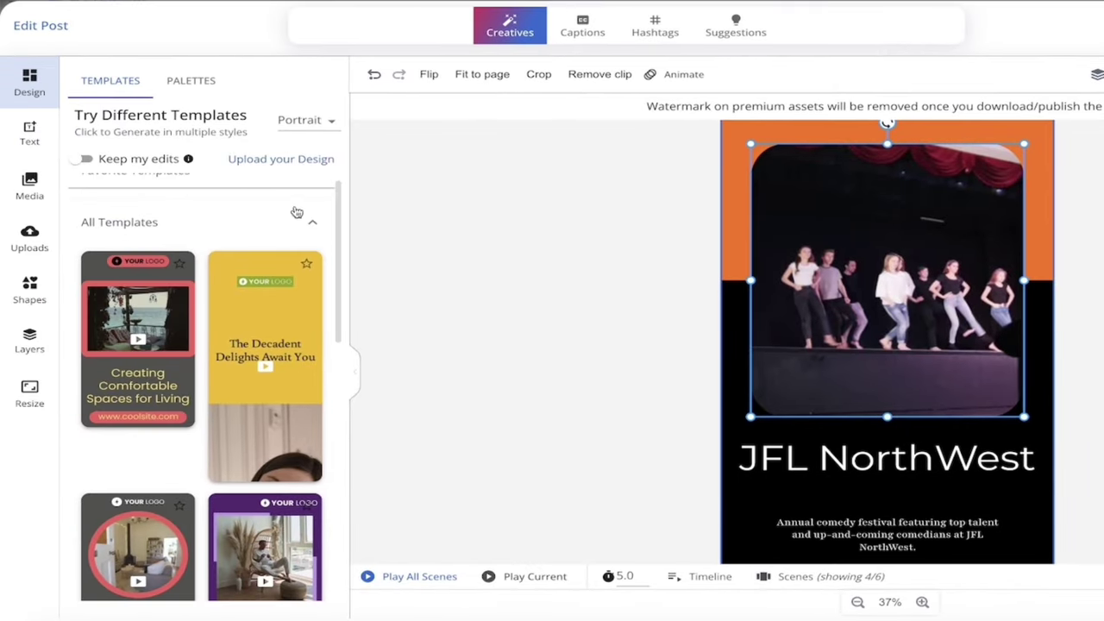
# Step: Browse the portrait design templates available for the post
pyautogui.scroll(1, 222, 259)
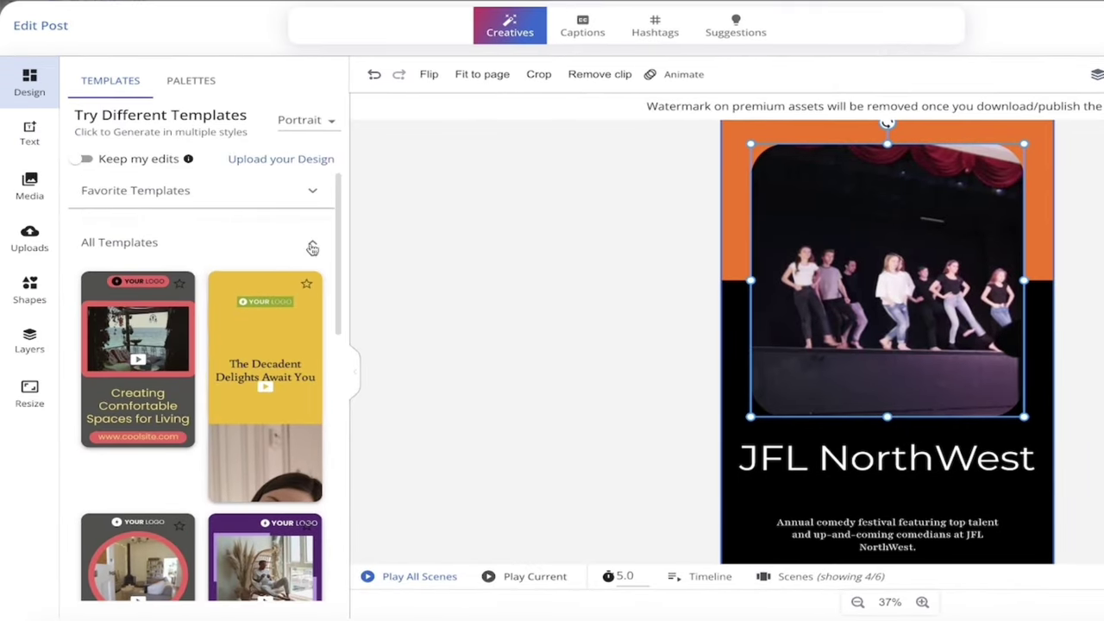
pyautogui.scroll(-3, 138, 384)
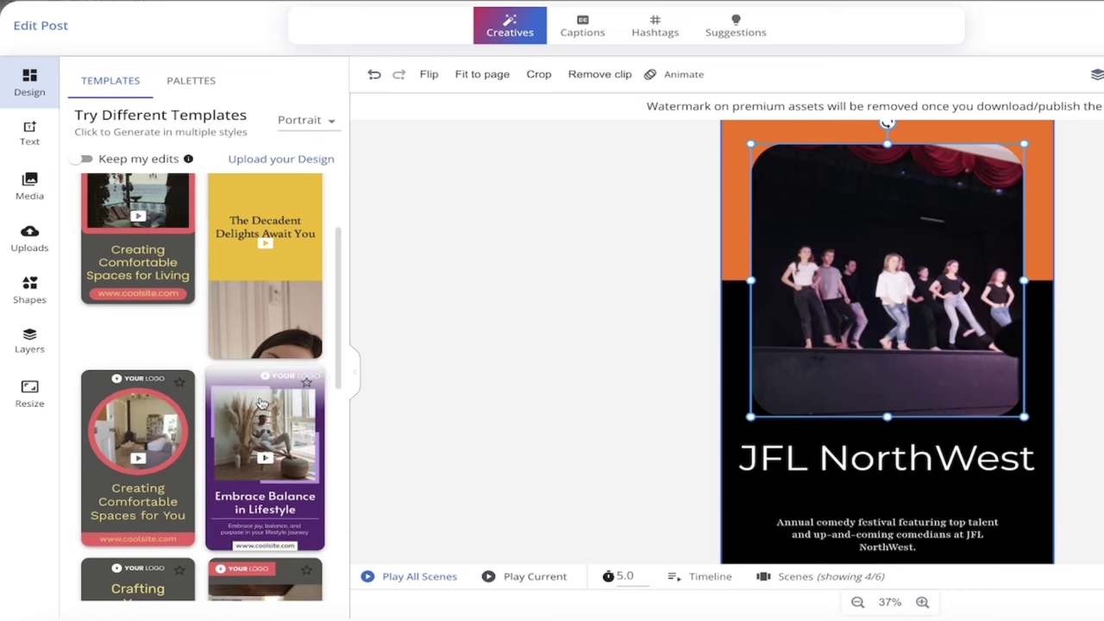
pyautogui.scroll(-6, 138, 384)
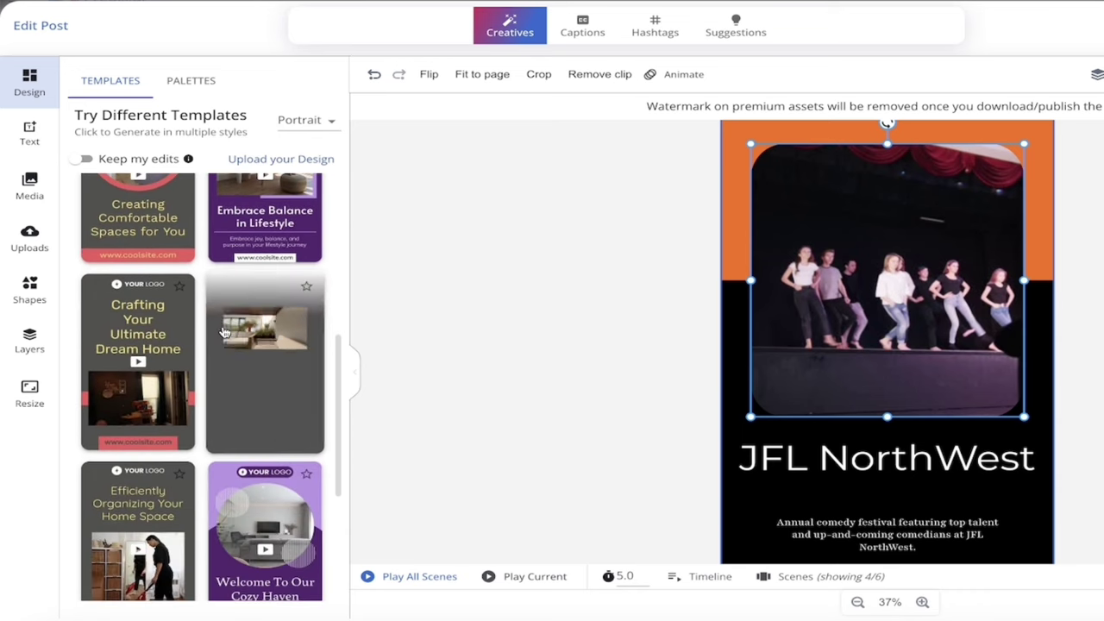
pyautogui.scroll(-3, 239, 424)
pyautogui.scroll(-3, 107, 428)
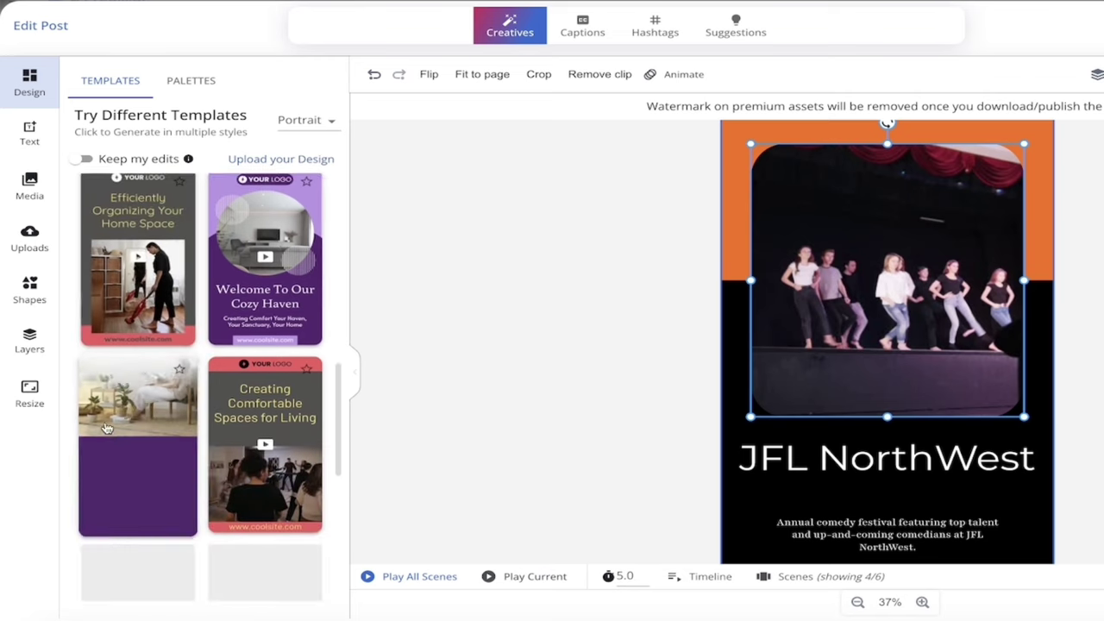
pyautogui.scroll(1, 148, 323)
pyautogui.scroll(10, 148, 323)
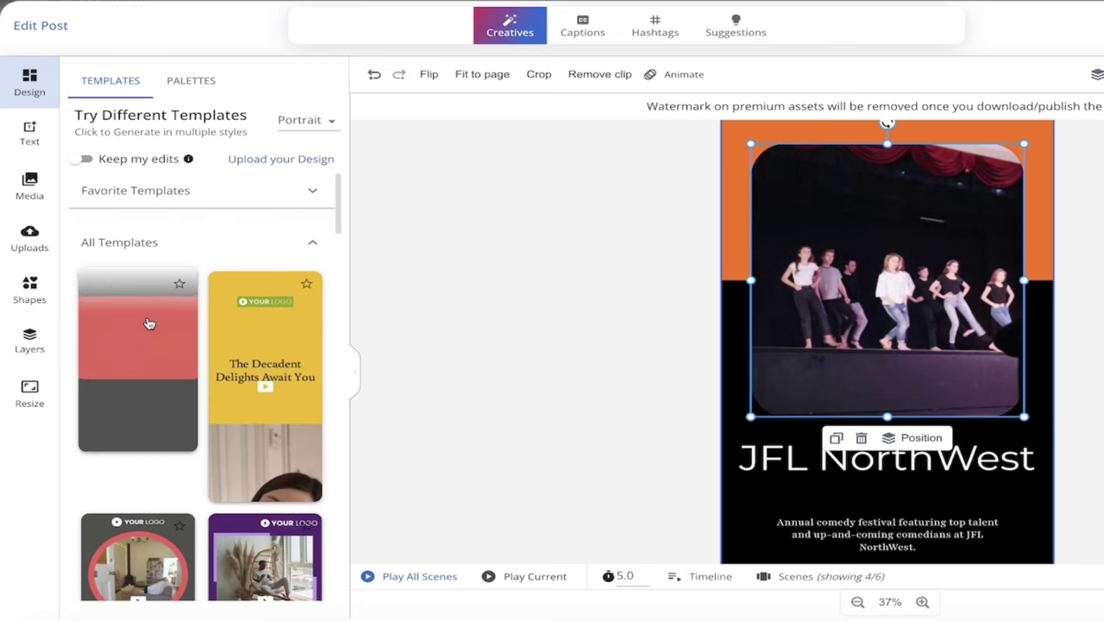
# Step: Look over the suggested images, videos and audio tracks offered for the post
pyautogui.click(29, 181)
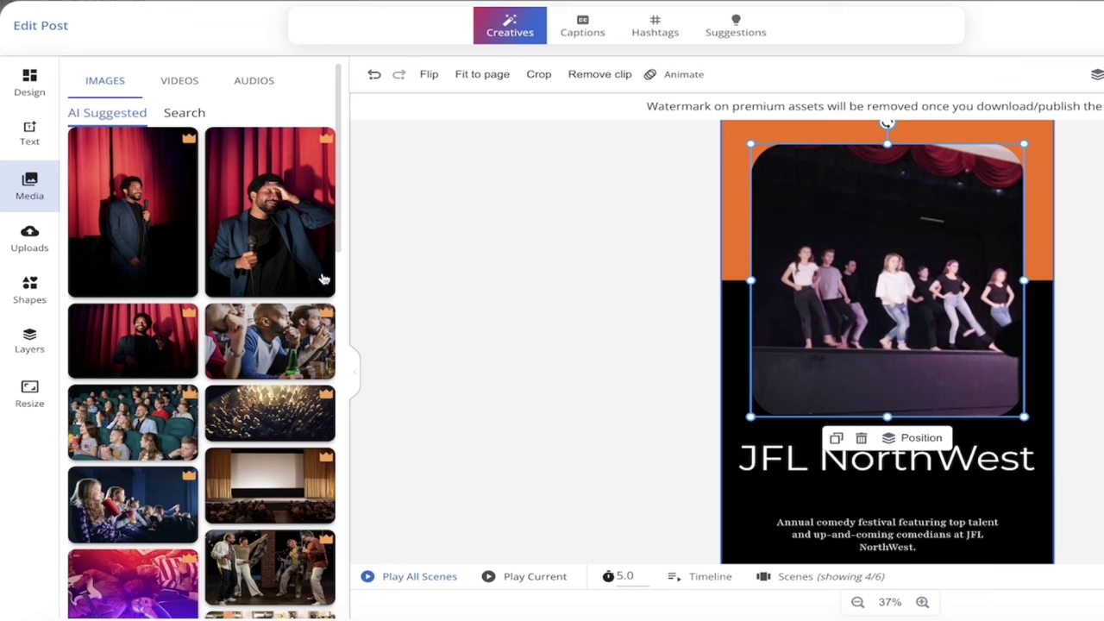
pyautogui.scroll(-1, 267, 281)
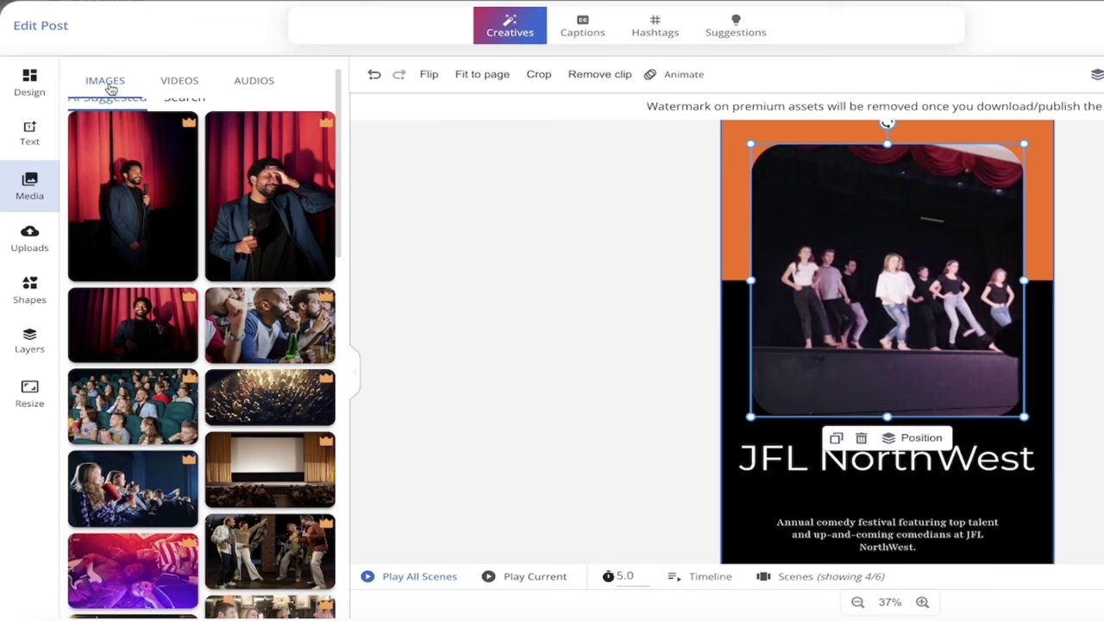
pyautogui.click(179, 81)
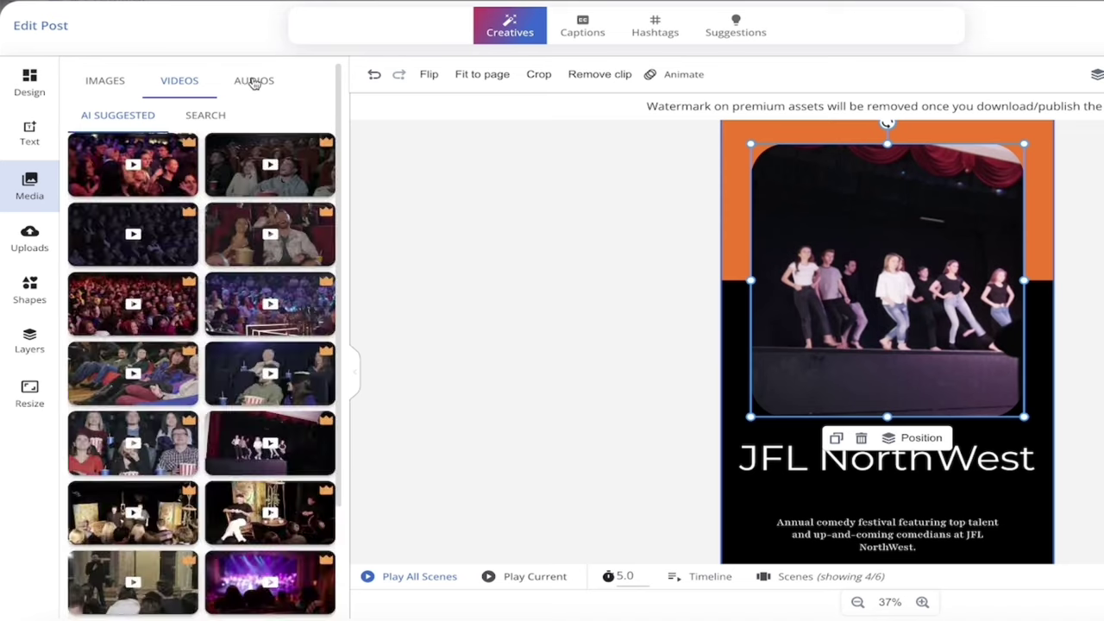
pyautogui.click(254, 82)
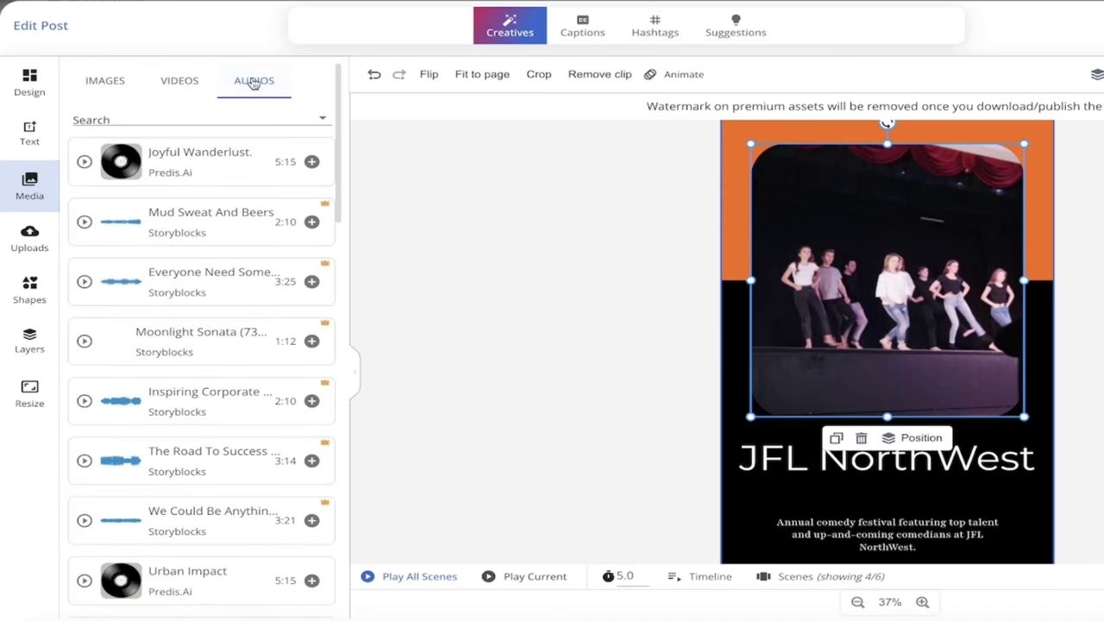
# Step: Replace the dancers clip in the "JFL NorthWest" scene with the AI-suggested video of a dark stage lit in purple
pyautogui.click(176, 79)
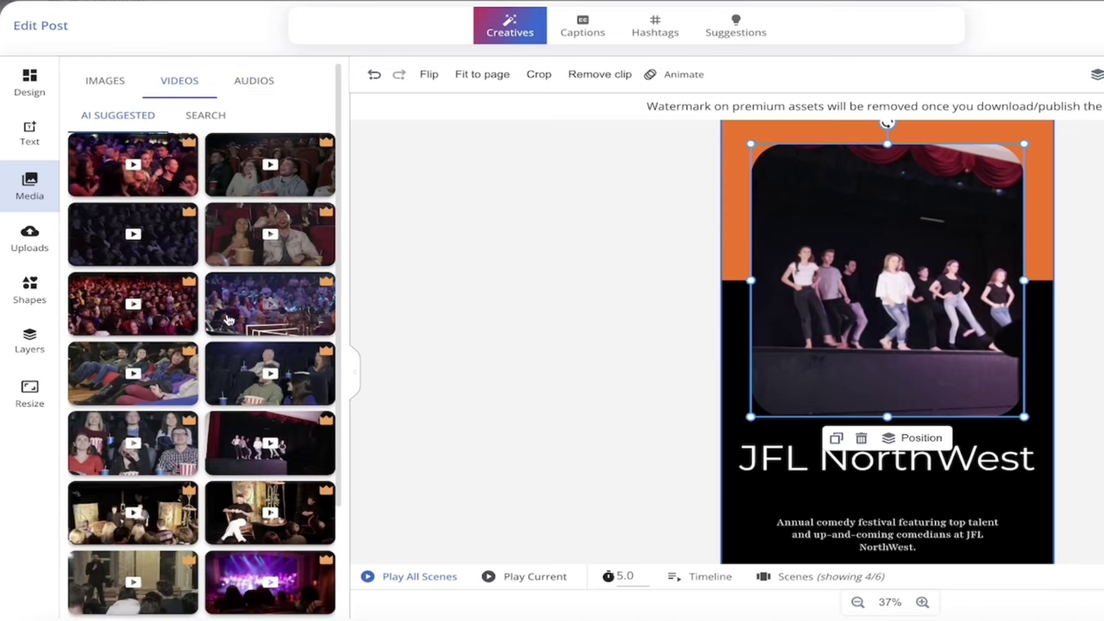
pyautogui.scroll(-3, 229, 320)
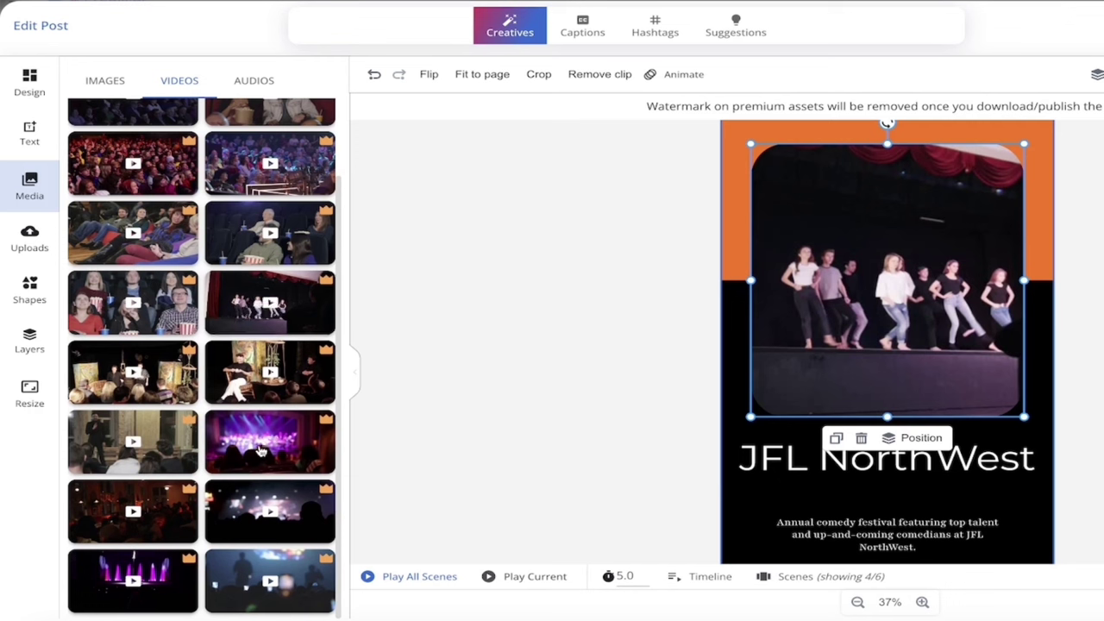
pyautogui.click(166, 577)
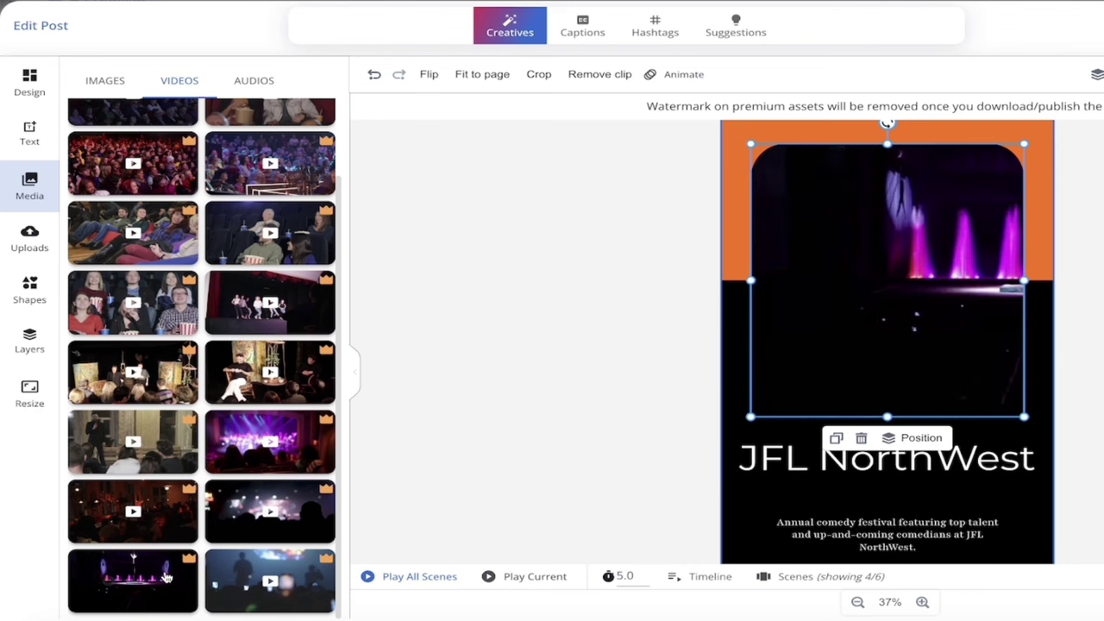
pyautogui.doubleClick(869, 342)
pyautogui.click(541, 309)
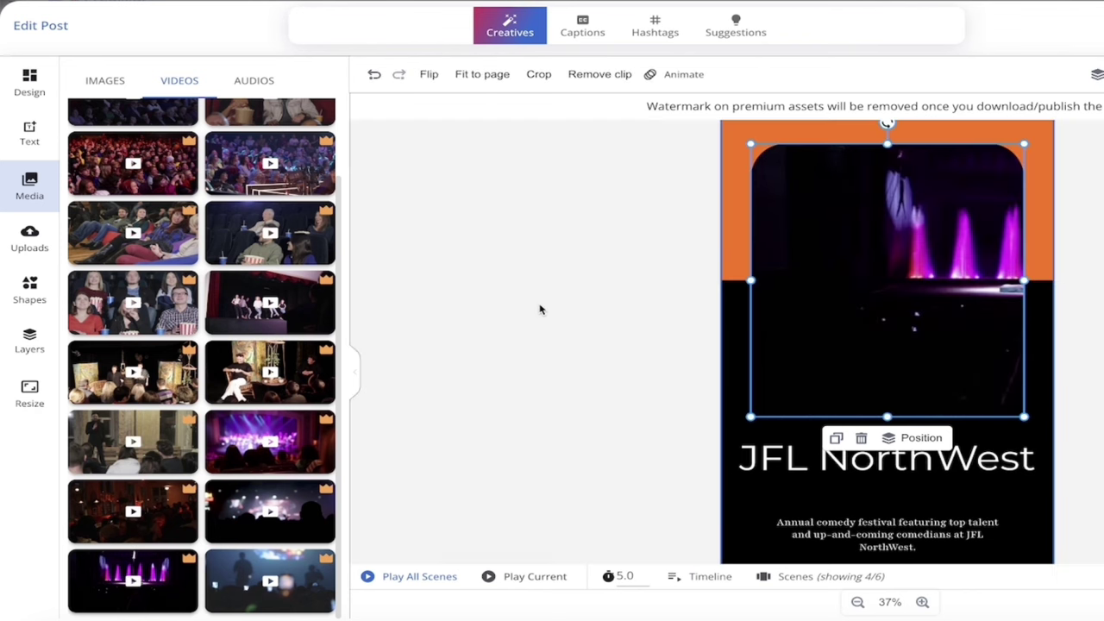
# Step: Reposition the stage video inside its crop frame in the "JFL NorthWest" scene so the purple-lit fountains are centred
pyautogui.doubleClick(852, 316)
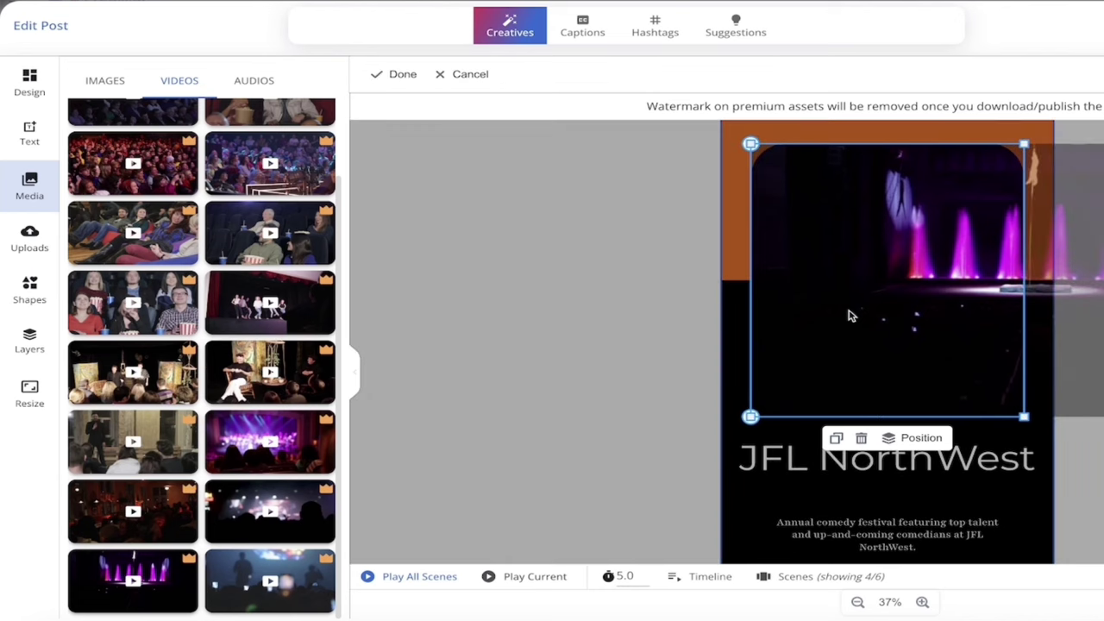
pyautogui.moveTo(956, 298); pyautogui.dragTo(820, 304)
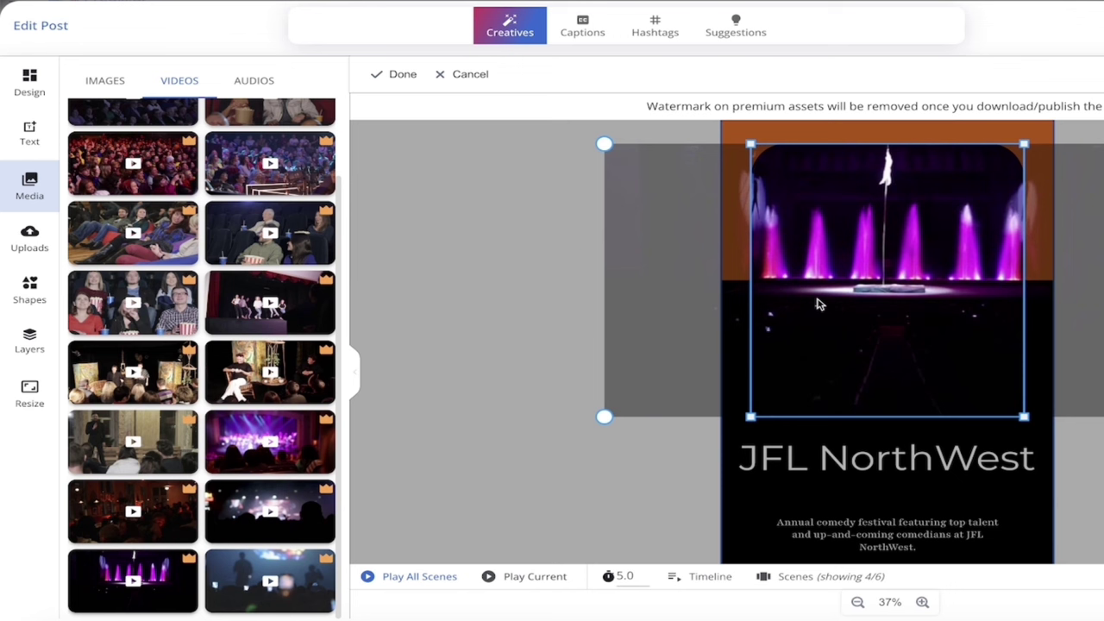
pyautogui.moveTo(820, 304); pyautogui.dragTo(820, 304)
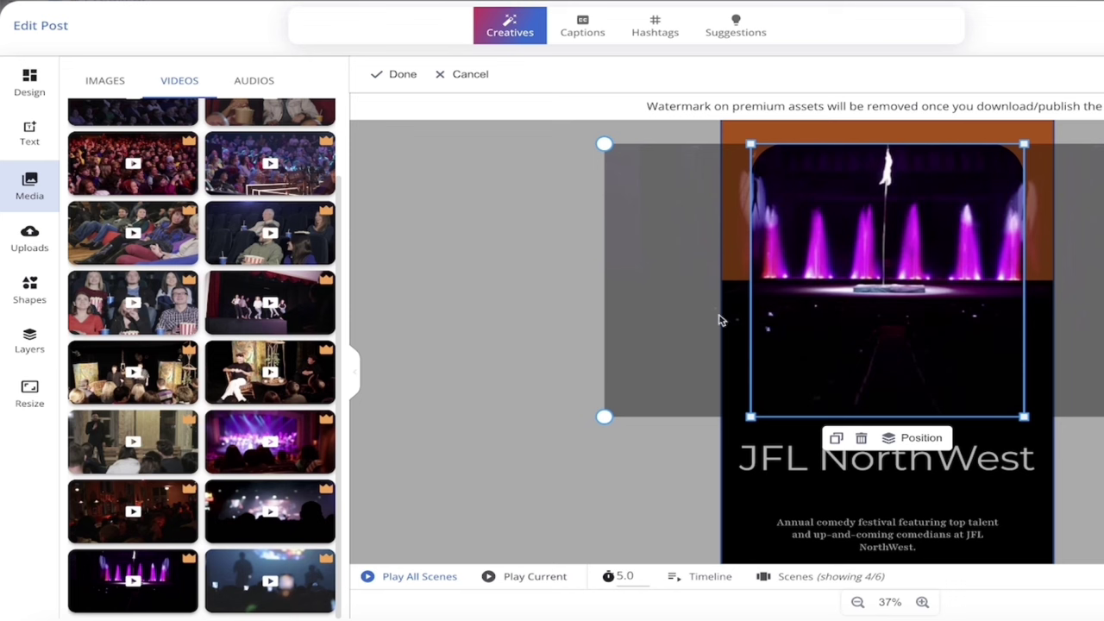
pyautogui.click(492, 321)
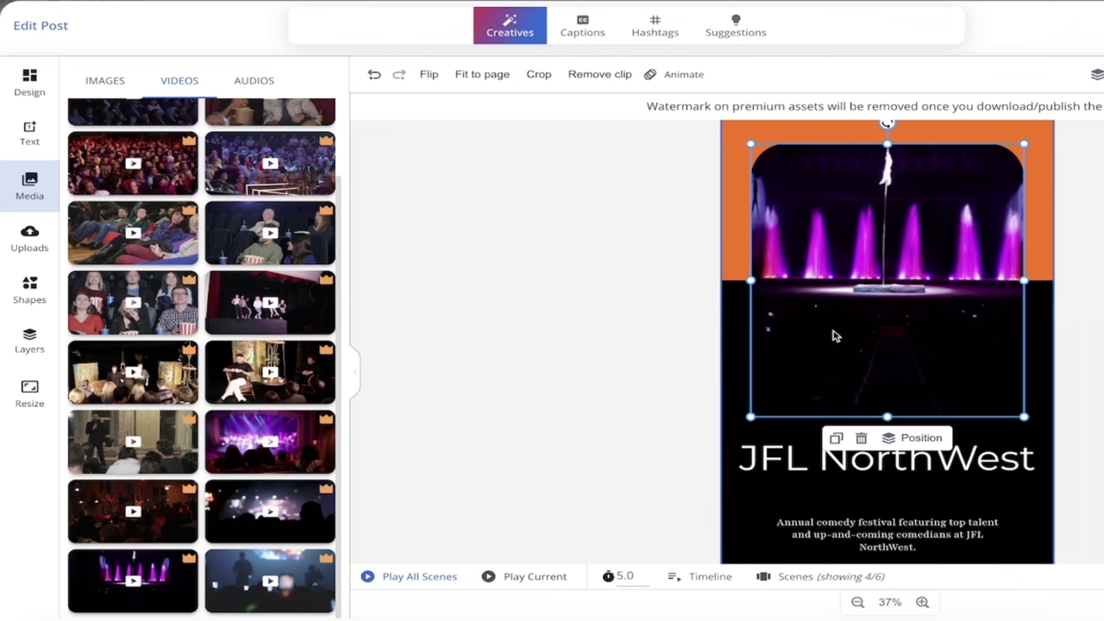
# Step: Change the "Little Mountain Gallery" scene heading to "Curtis Comedy House", with "House" on the second line
pyautogui.scroll(-3, 549, 359)
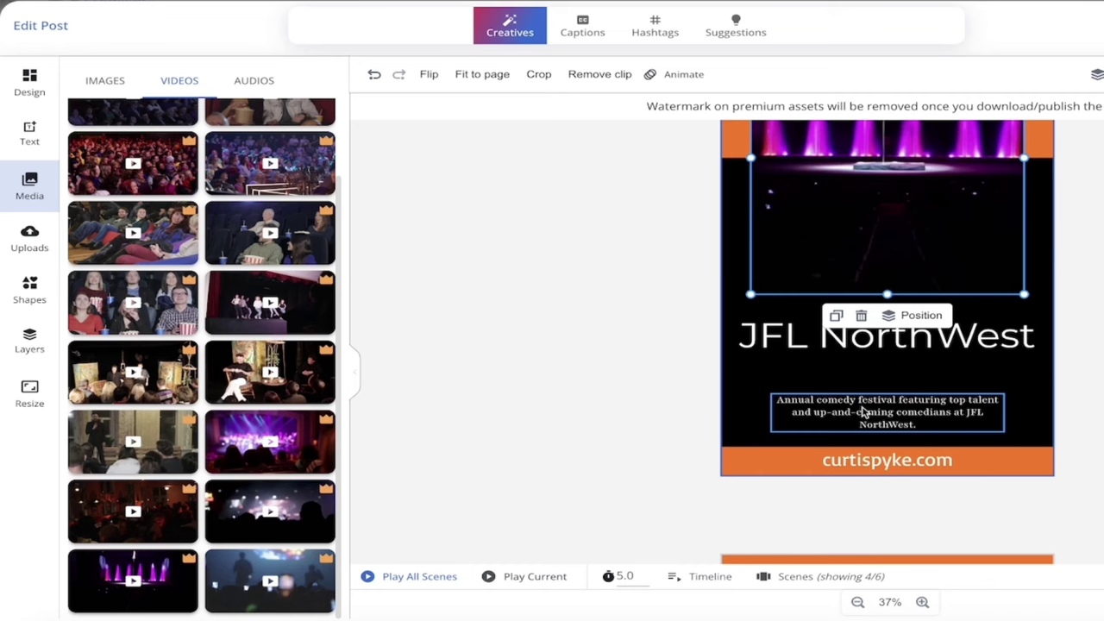
pyautogui.scroll(5, 862, 414)
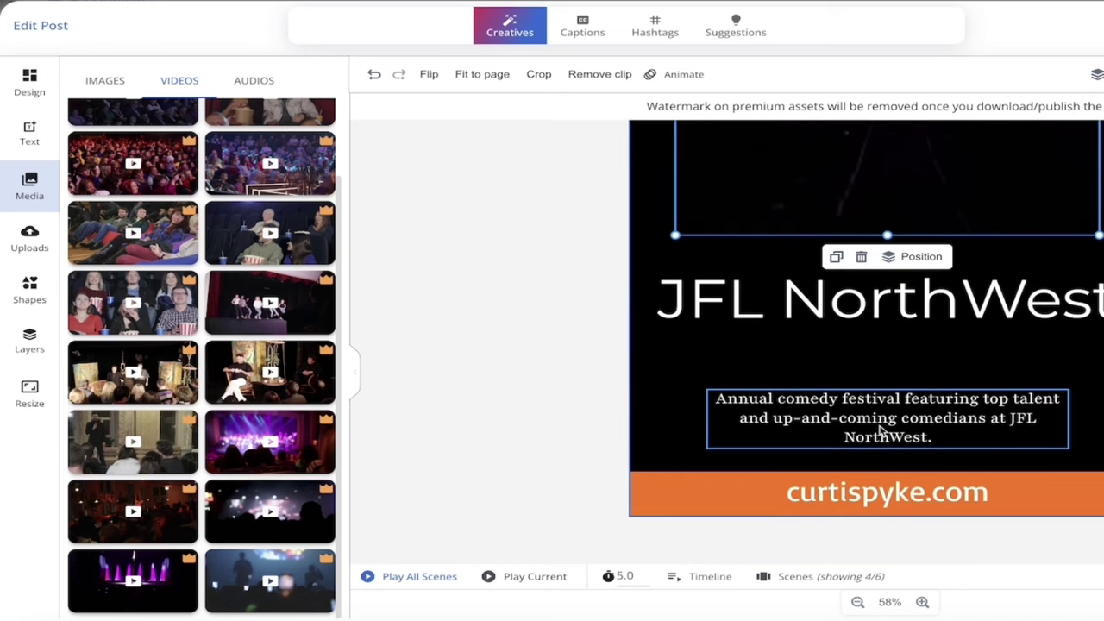
pyautogui.scroll(-2, 882, 431)
pyautogui.scroll(-6, 886, 394)
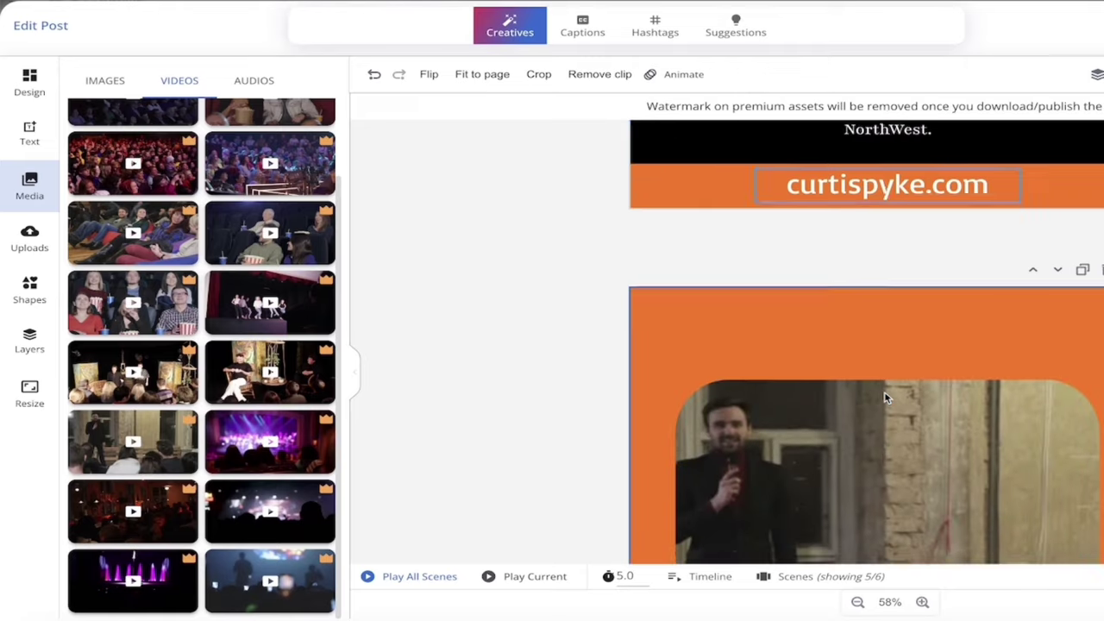
pyautogui.scroll(2, 885, 396)
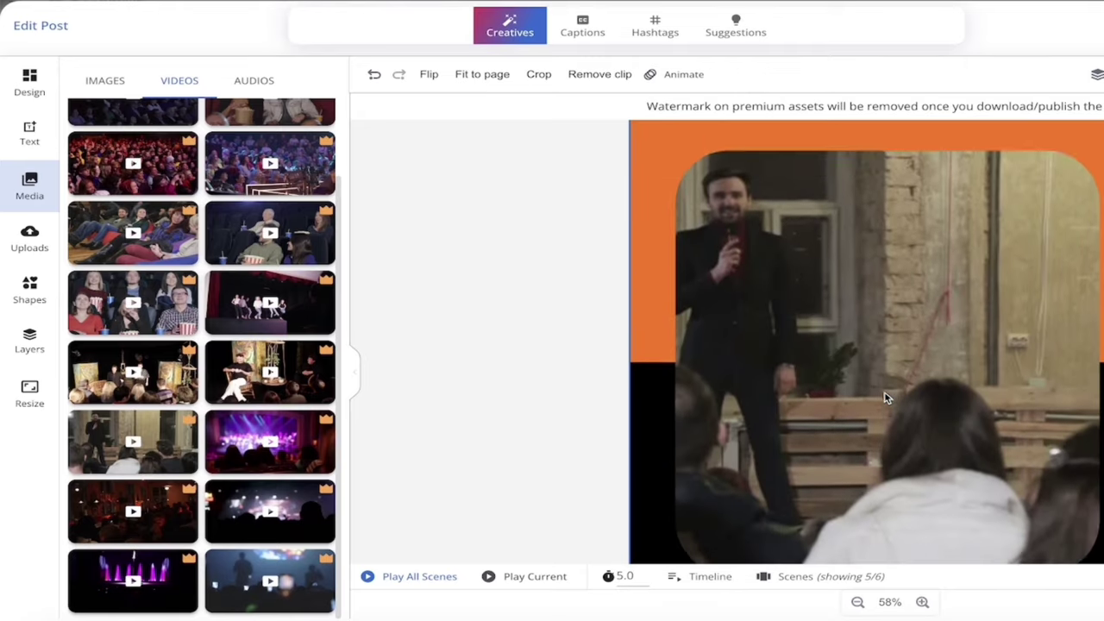
pyautogui.scroll(-5, 772, 303)
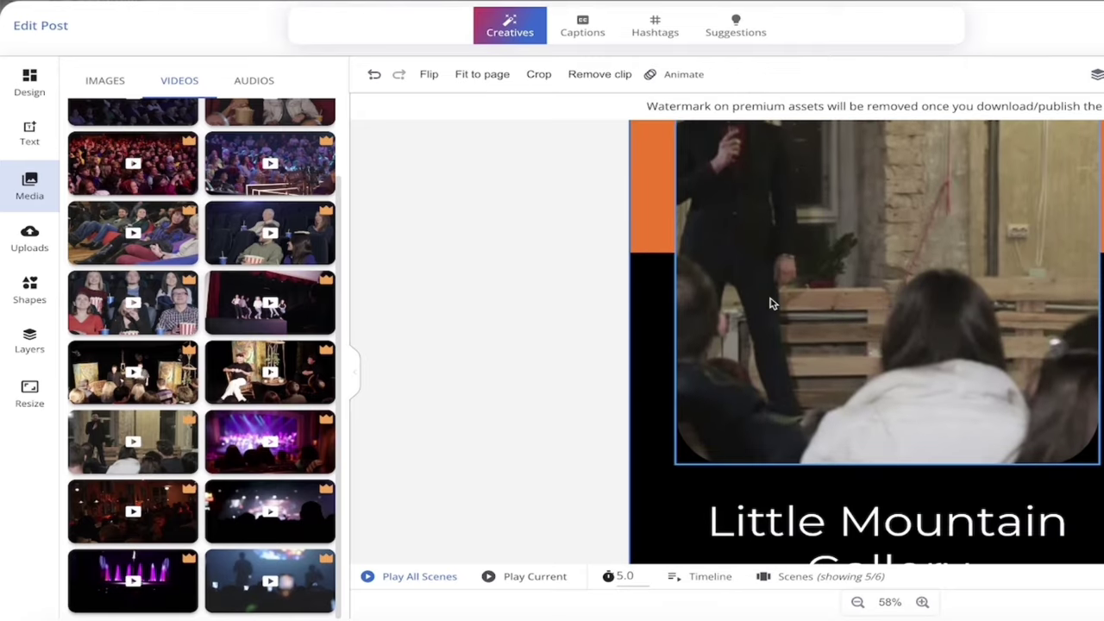
pyautogui.scroll(-3, 772, 303)
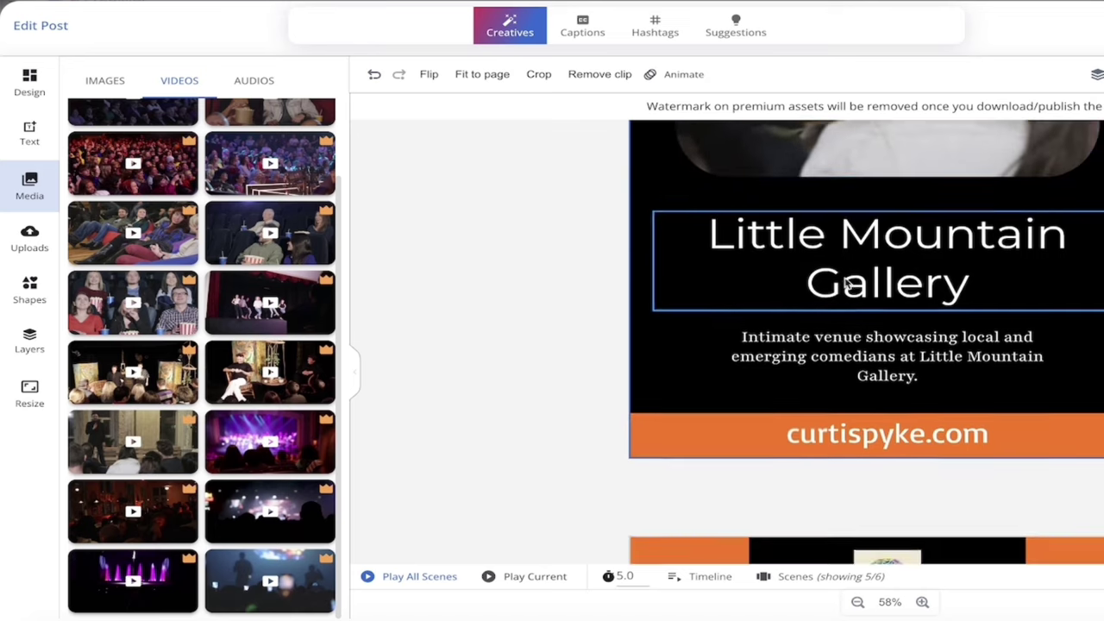
pyautogui.scroll(1, 845, 278)
pyautogui.click(846, 278)
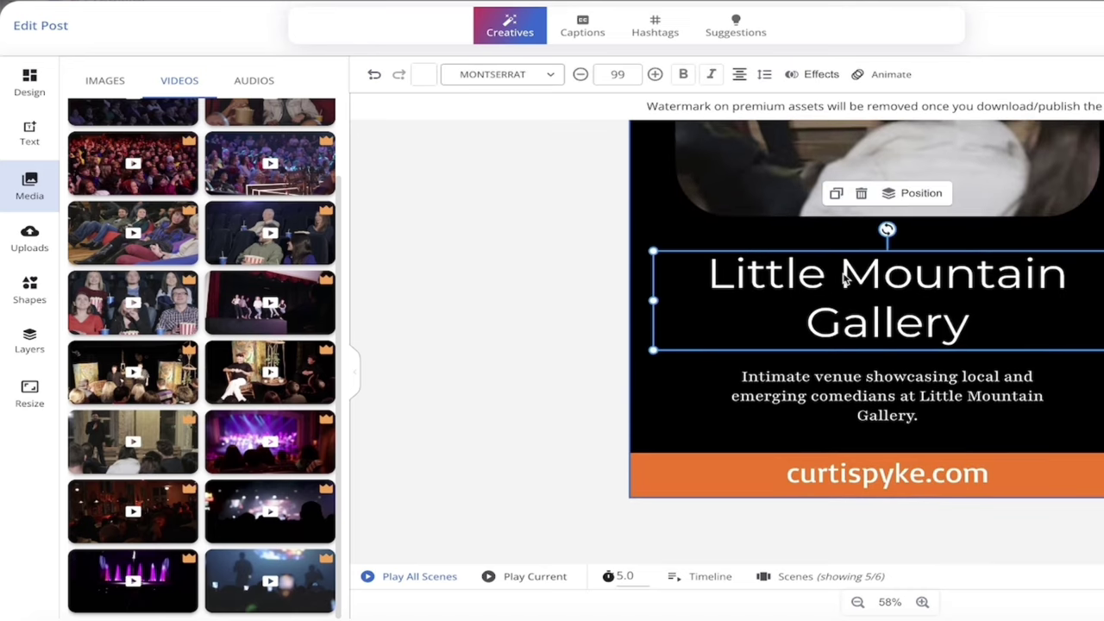
pyautogui.tripleClick(845, 276)
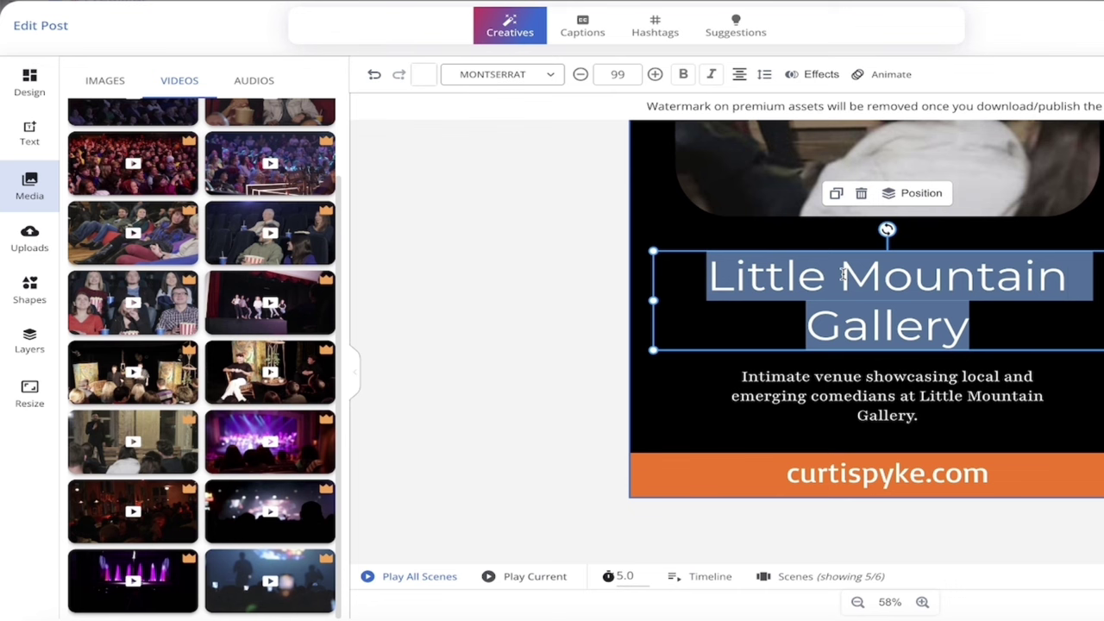
pyautogui.write('Curtis Comedy')
pyautogui.press('Return')
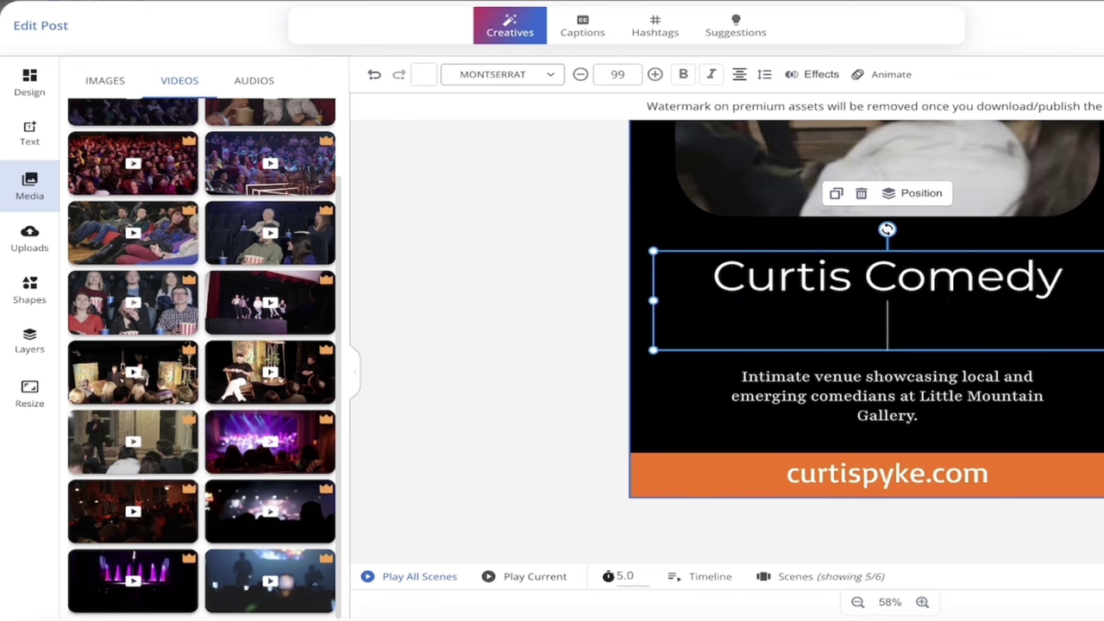
pyautogui.write('House')
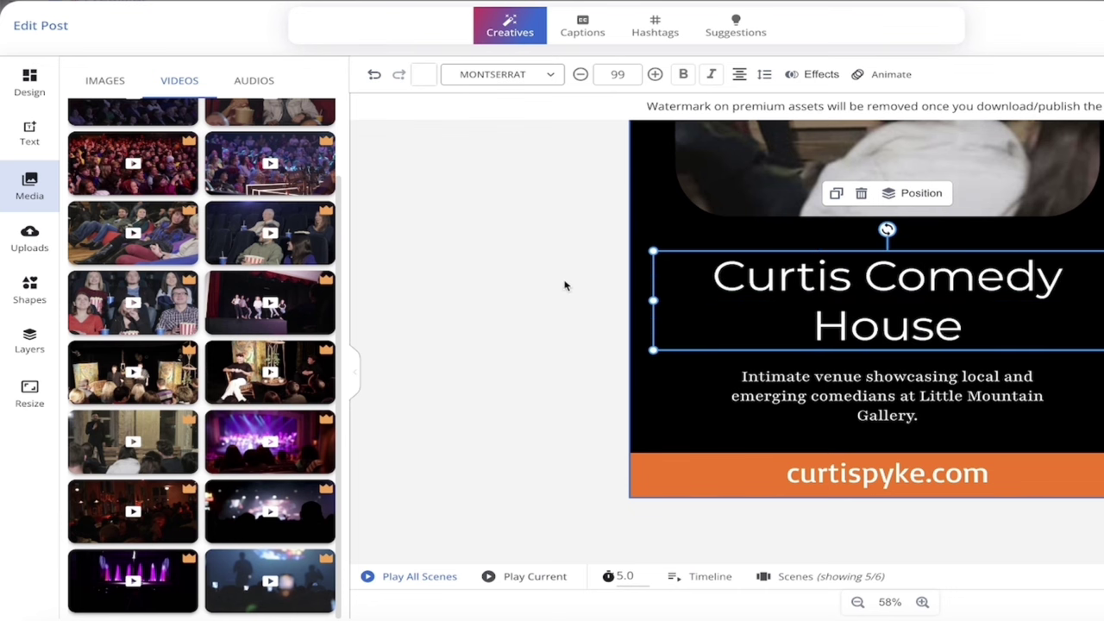
pyautogui.click(541, 298)
# Step: Replace the crowd clip in the "Discover Vancouver's Comedy Hotspots" scene with the uploaded photo of a comedian holding a microphone
pyautogui.scroll(-3, 858, 289)
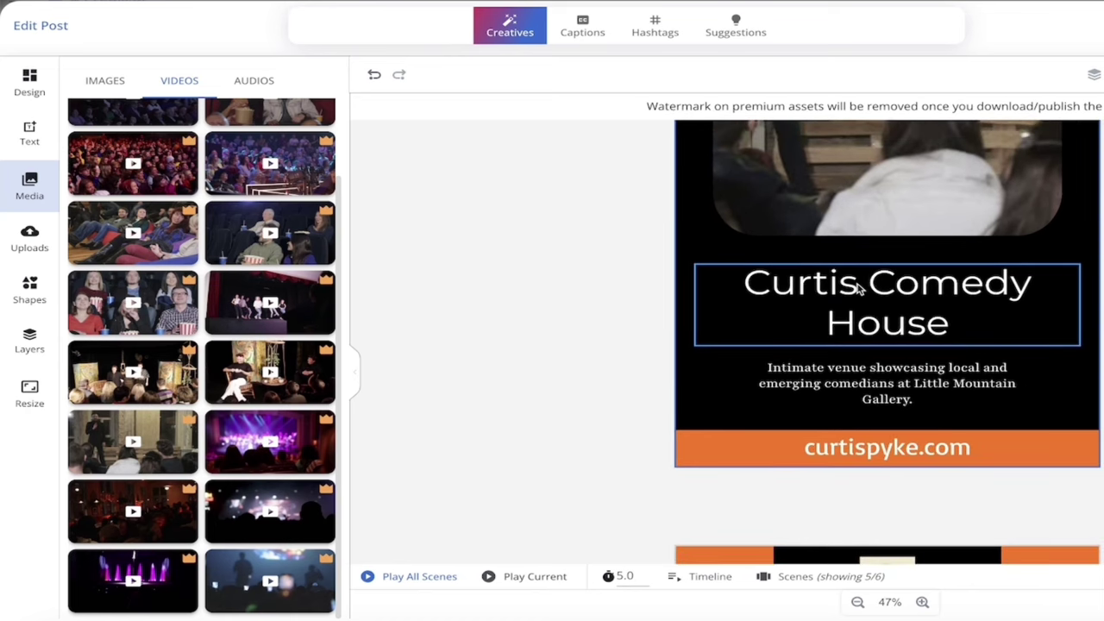
pyautogui.scroll(-3, 857, 289)
pyautogui.scroll(5, 858, 289)
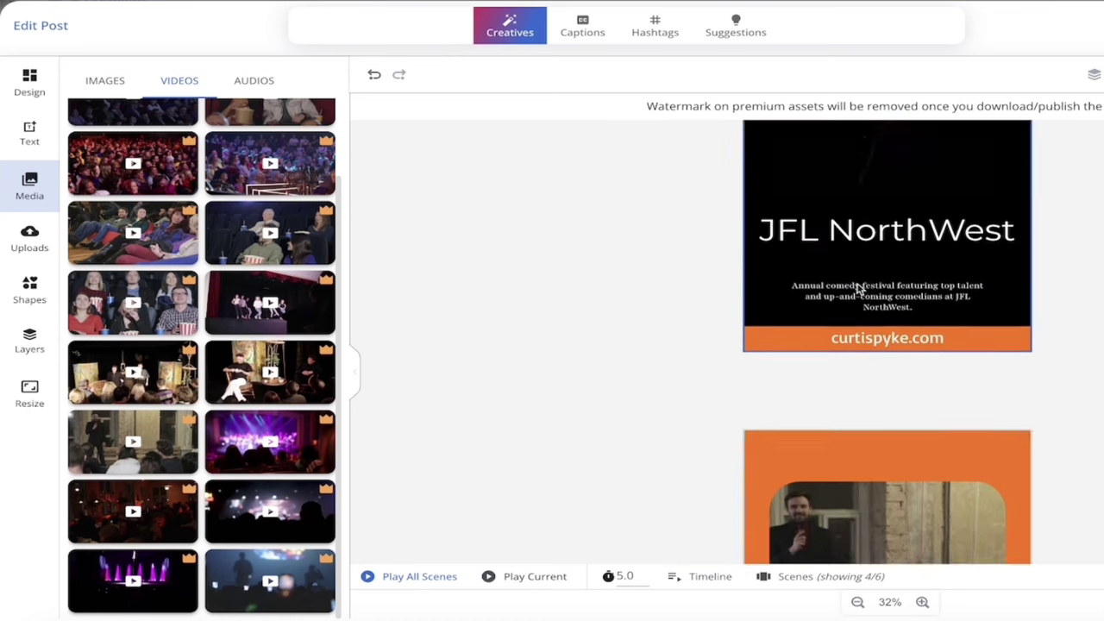
pyautogui.scroll(5, 858, 289)
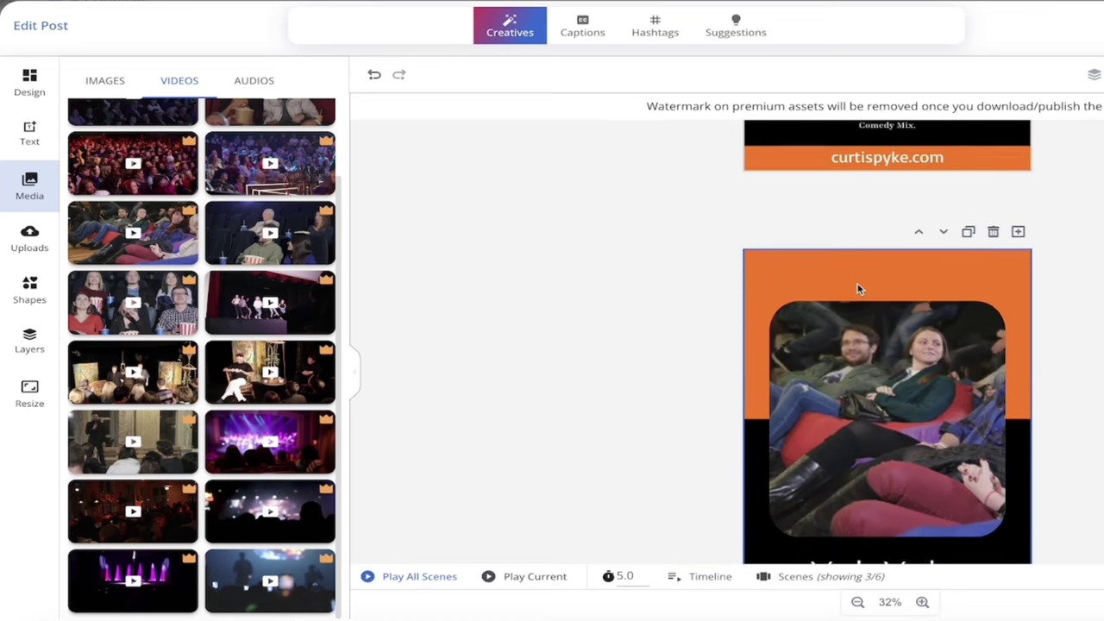
pyautogui.scroll(3, 858, 289)
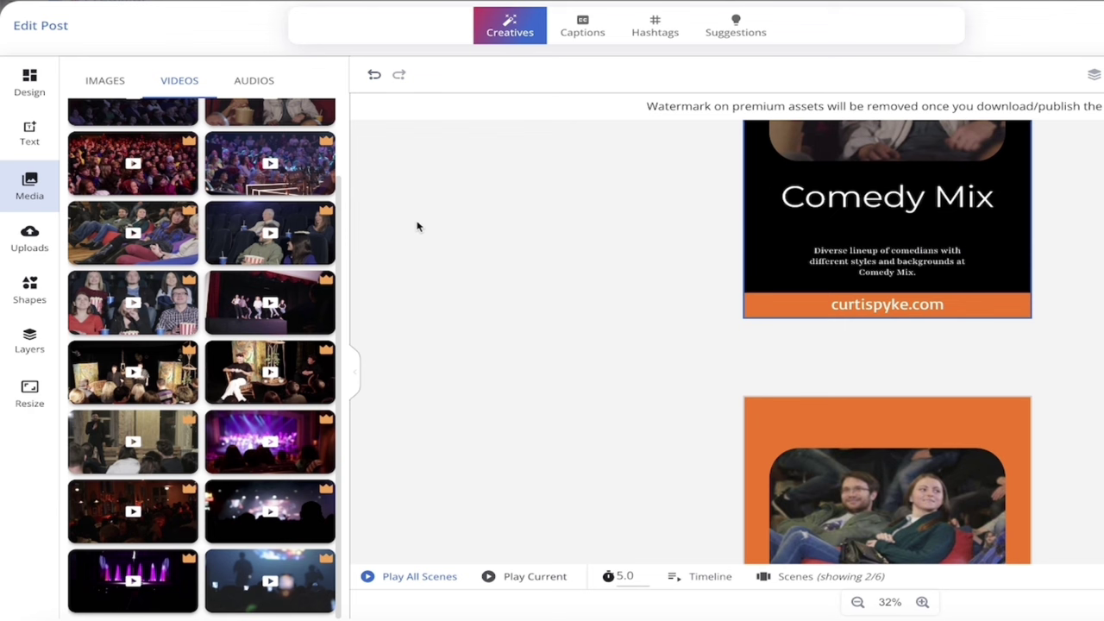
pyautogui.click(30, 241)
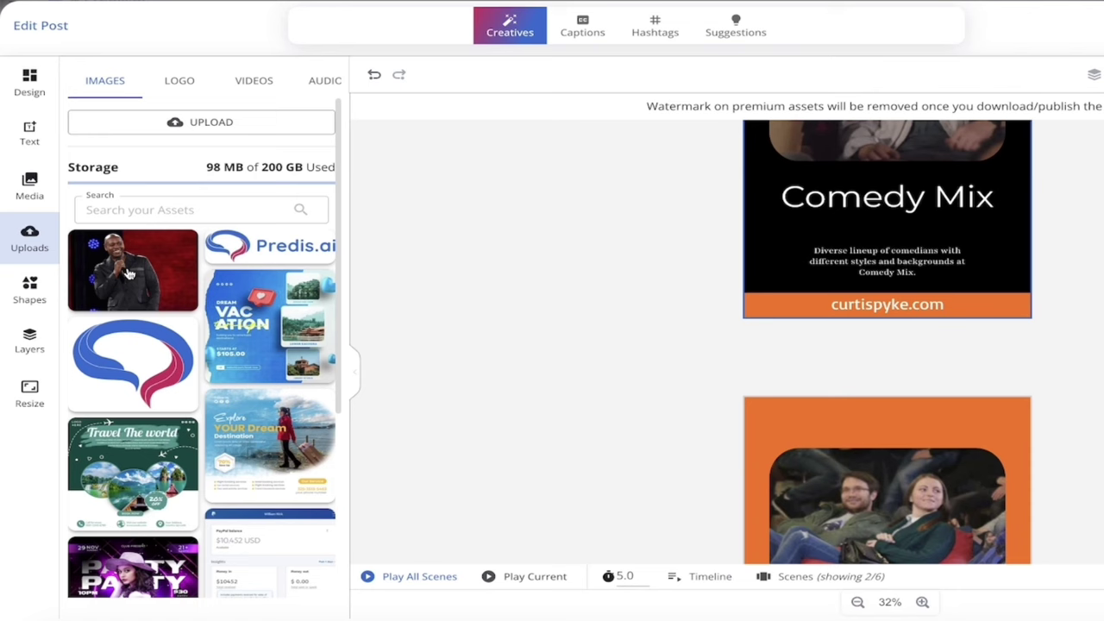
pyautogui.scroll(5, 786, 285)
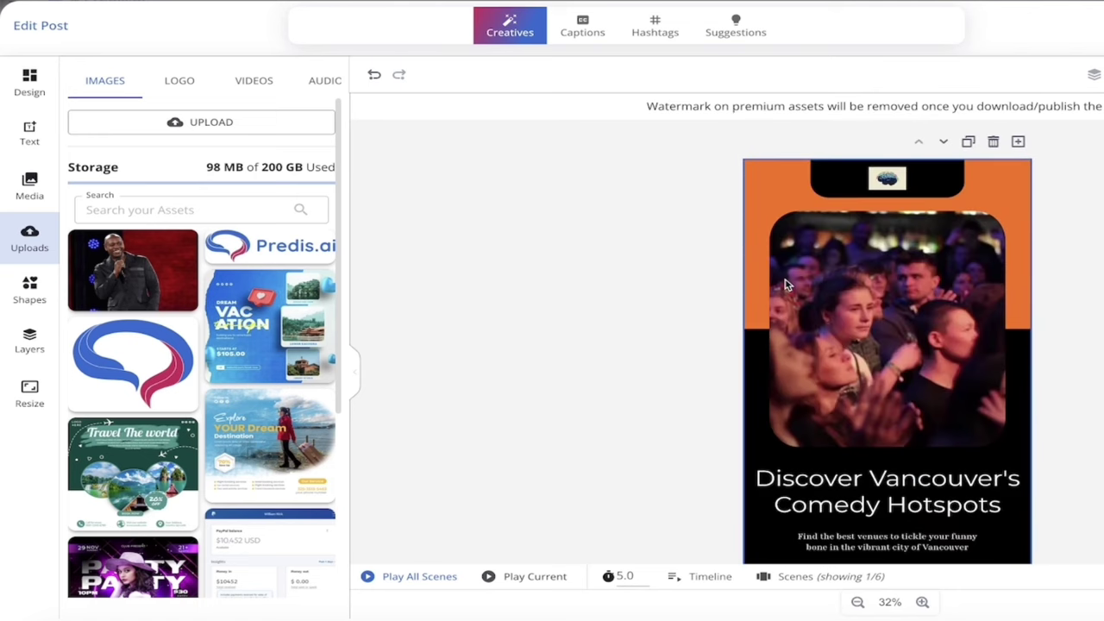
pyautogui.scroll(-1, 828, 284)
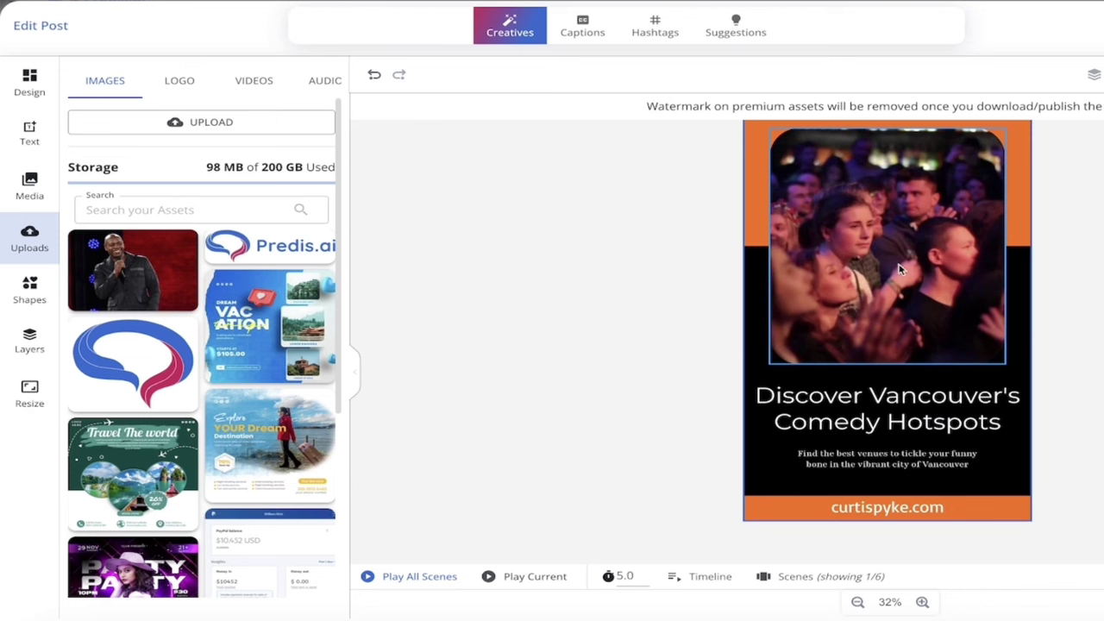
pyautogui.scroll(1, 685, 333)
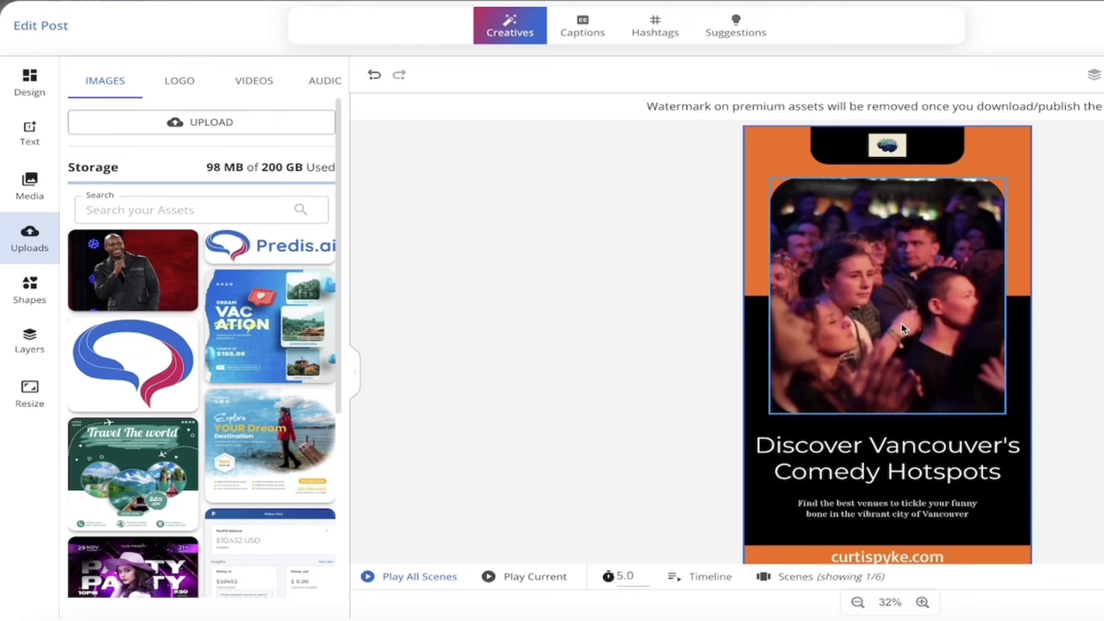
pyautogui.click(904, 329)
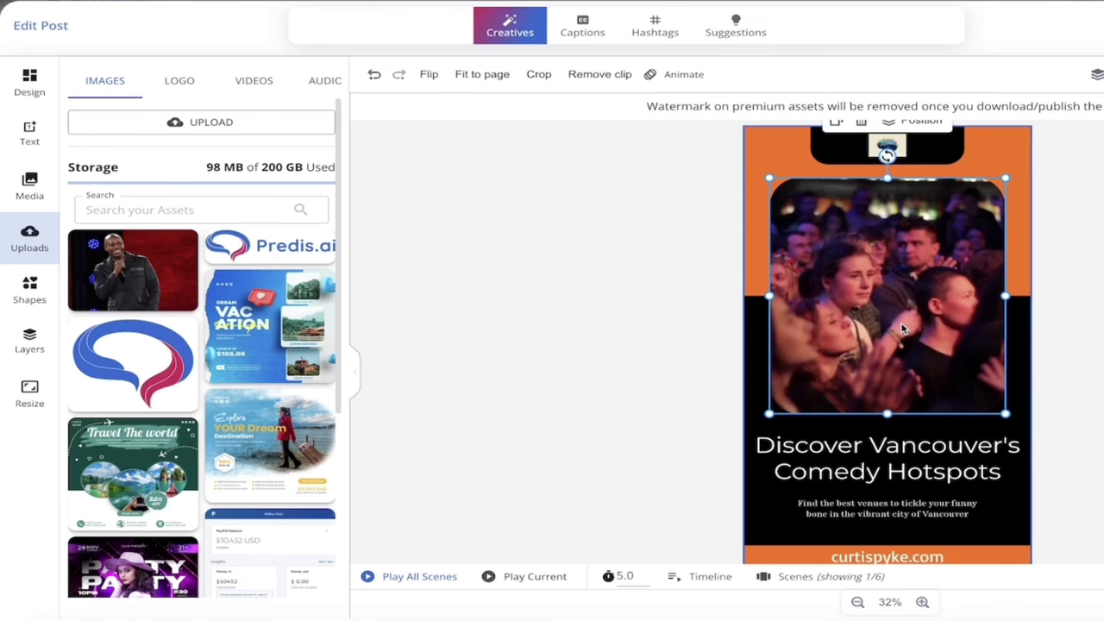
pyautogui.doubleClick(903, 328)
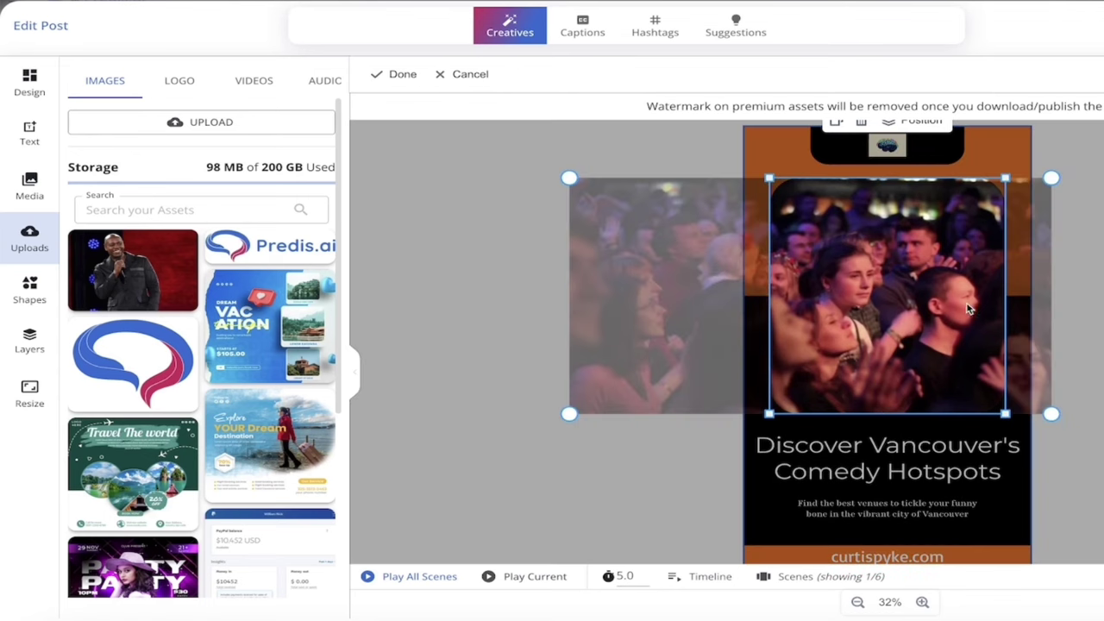
pyautogui.click(494, 188)
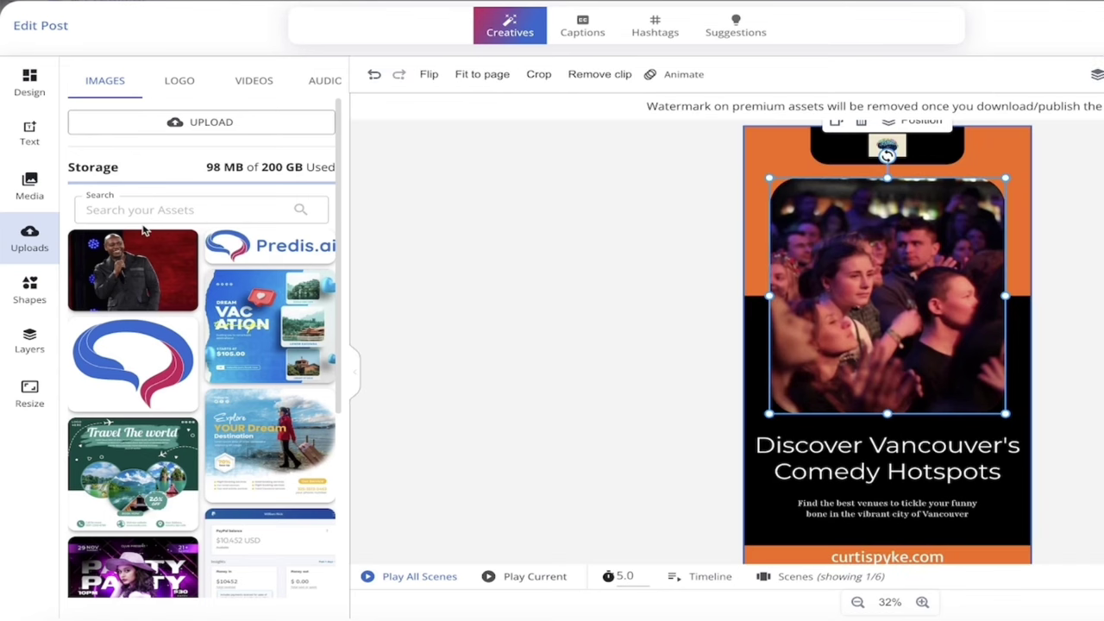
pyautogui.click(136, 273)
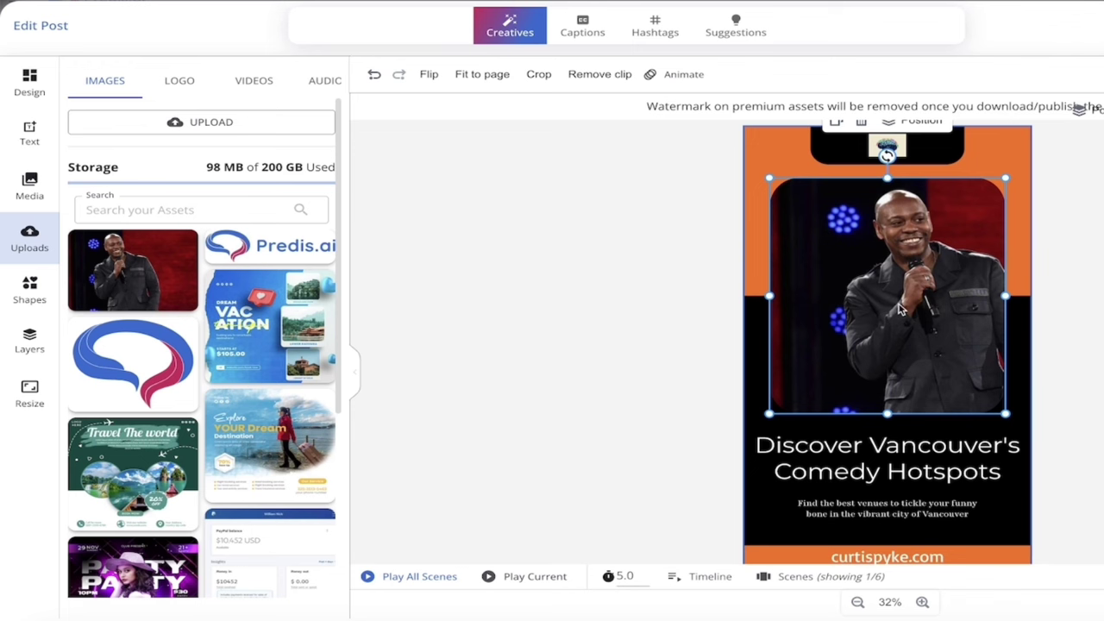
# Step: Shift the comedian photo within its crop frame in the opening scene so the comedian is centred
pyautogui.doubleClick(900, 309)
pyautogui.moveTo(901, 311); pyautogui.dragTo(881, 316)
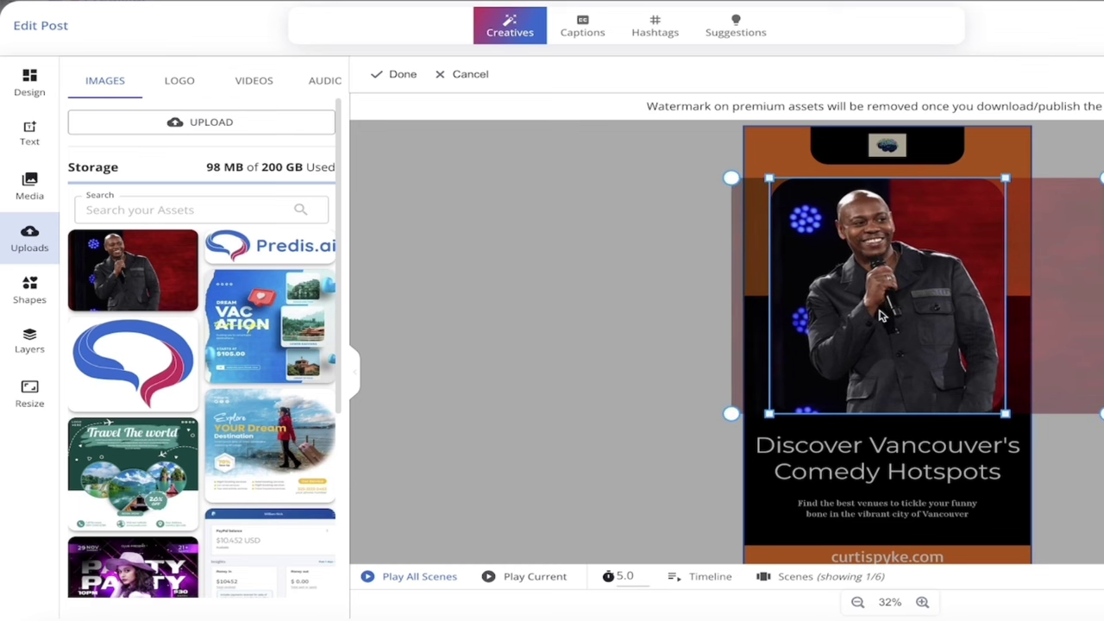
pyautogui.click(544, 327)
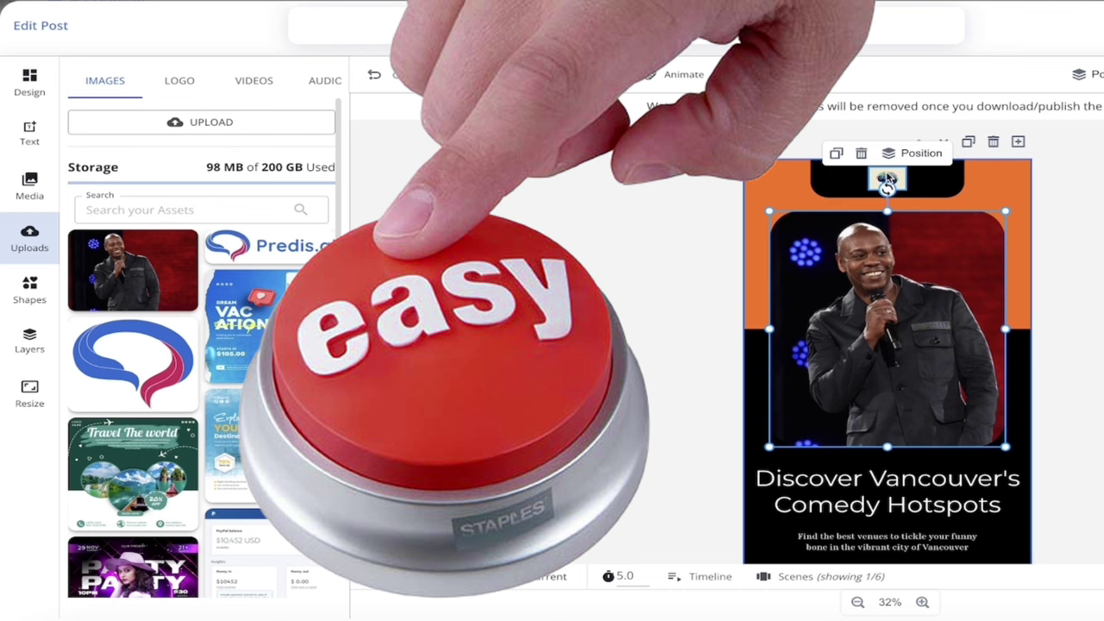
# Step: Delete the brain logo above the photo in the opening scene and look over the uploaded logos and videos
pyautogui.click(888, 179)
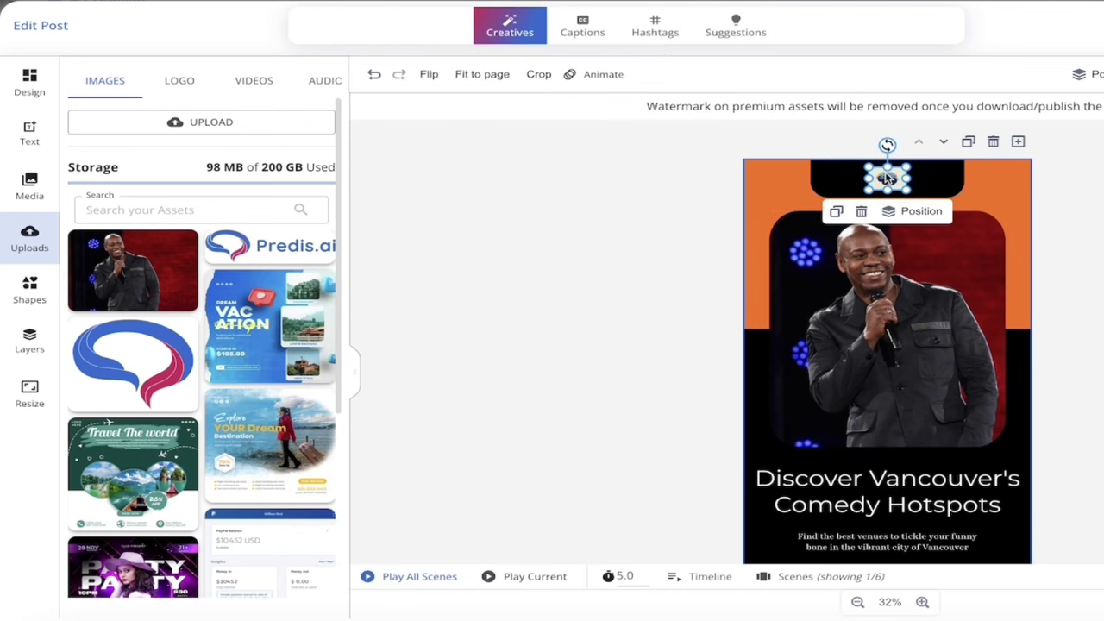
pyautogui.press('Delete')
pyautogui.scroll(-2, 670, 212)
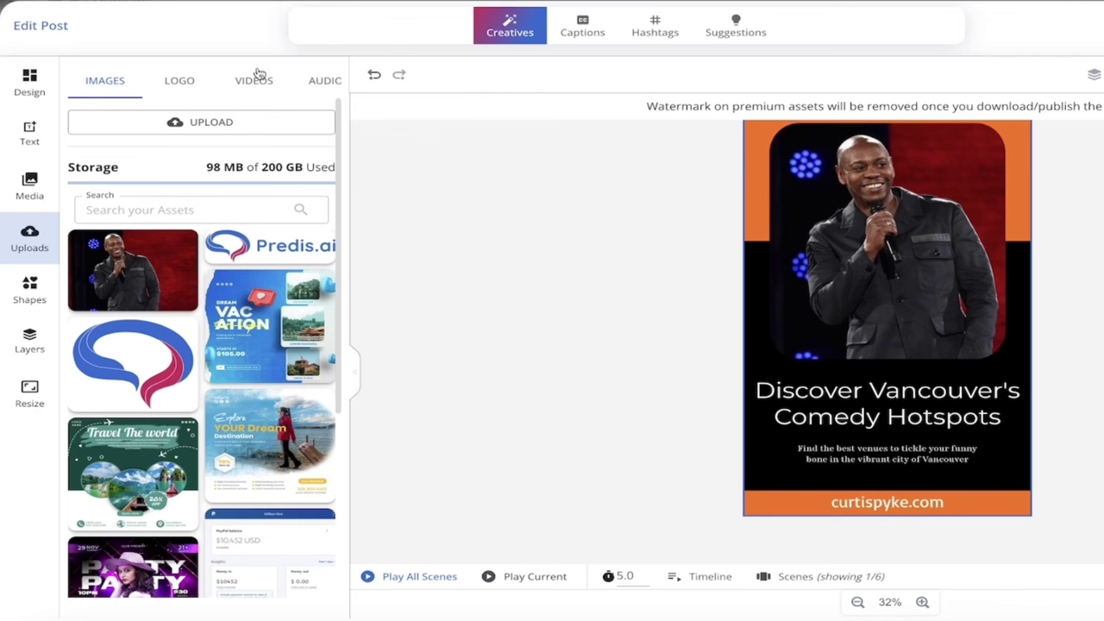
pyautogui.click(195, 86)
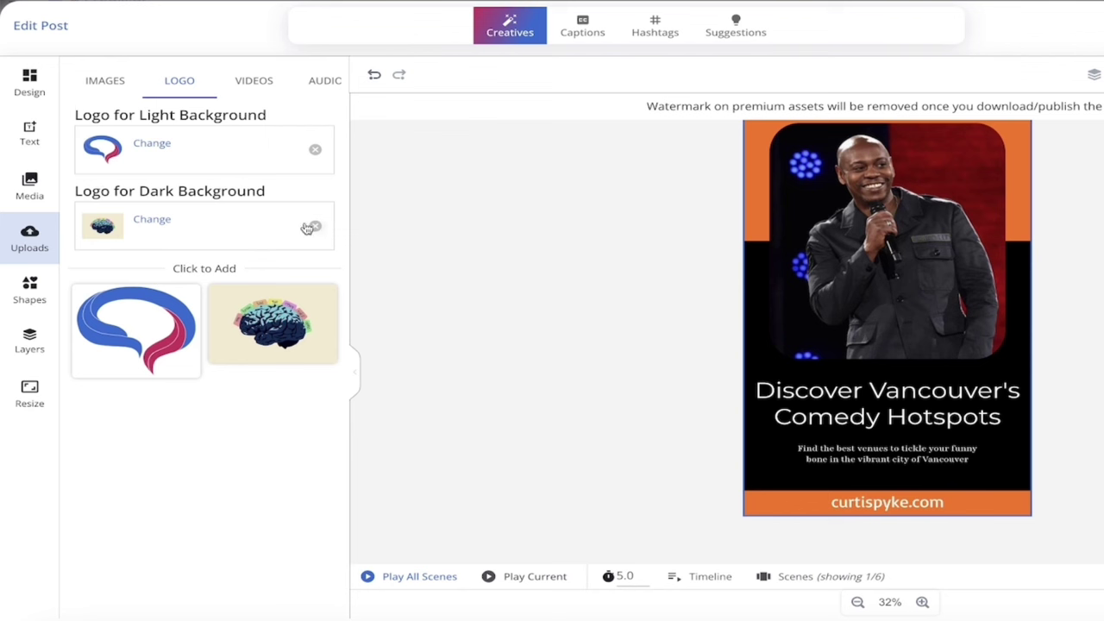
pyautogui.click(269, 82)
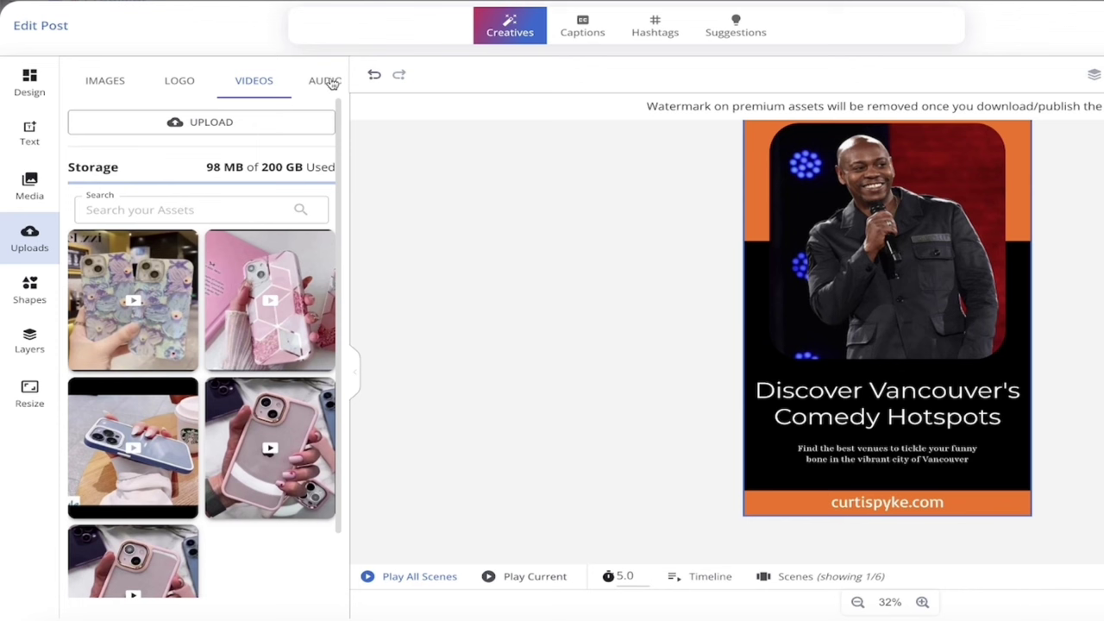
# Step: Replace "Little Mountain Gallery" in the post's caption with "Curtis's Comedy House"
pyautogui.click(583, 24)
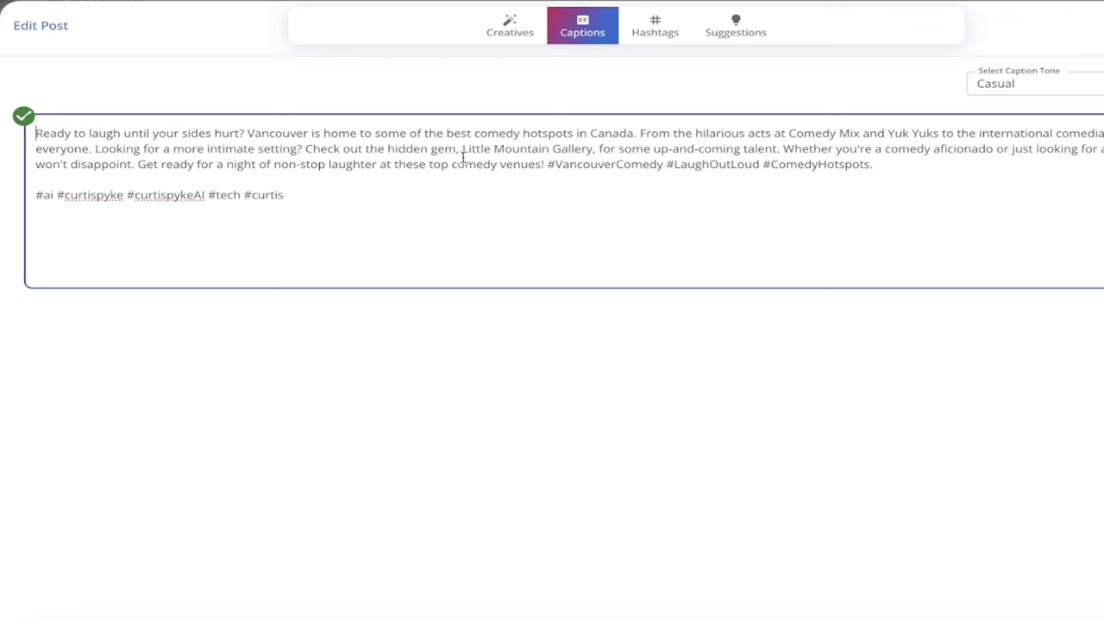
pyautogui.moveTo(463, 148); pyautogui.dragTo(593, 149)
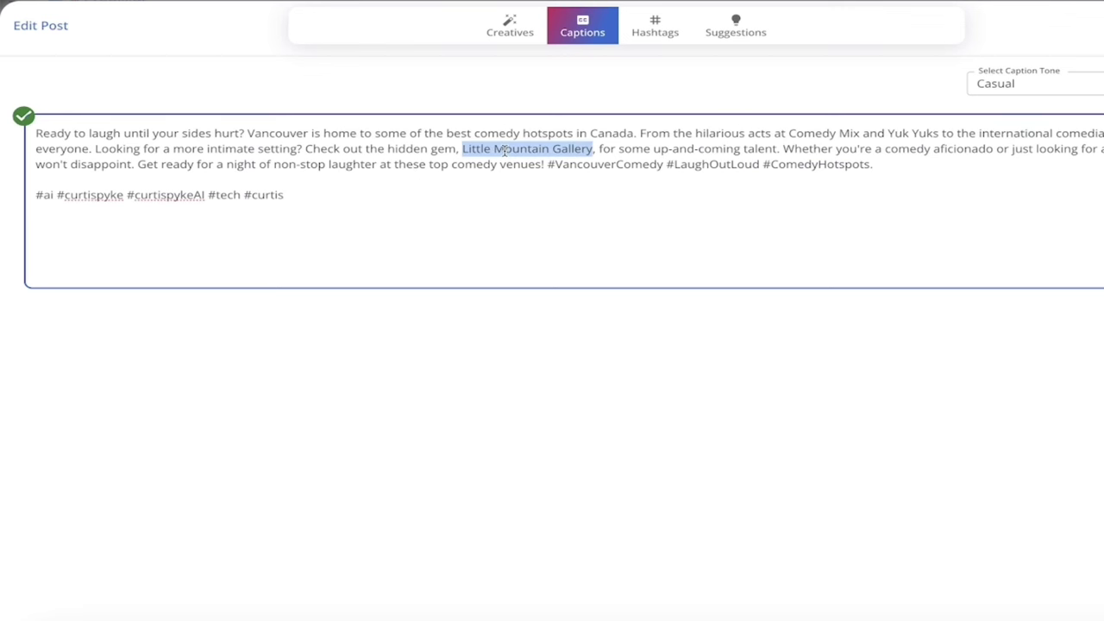
pyautogui.write('Curtis')
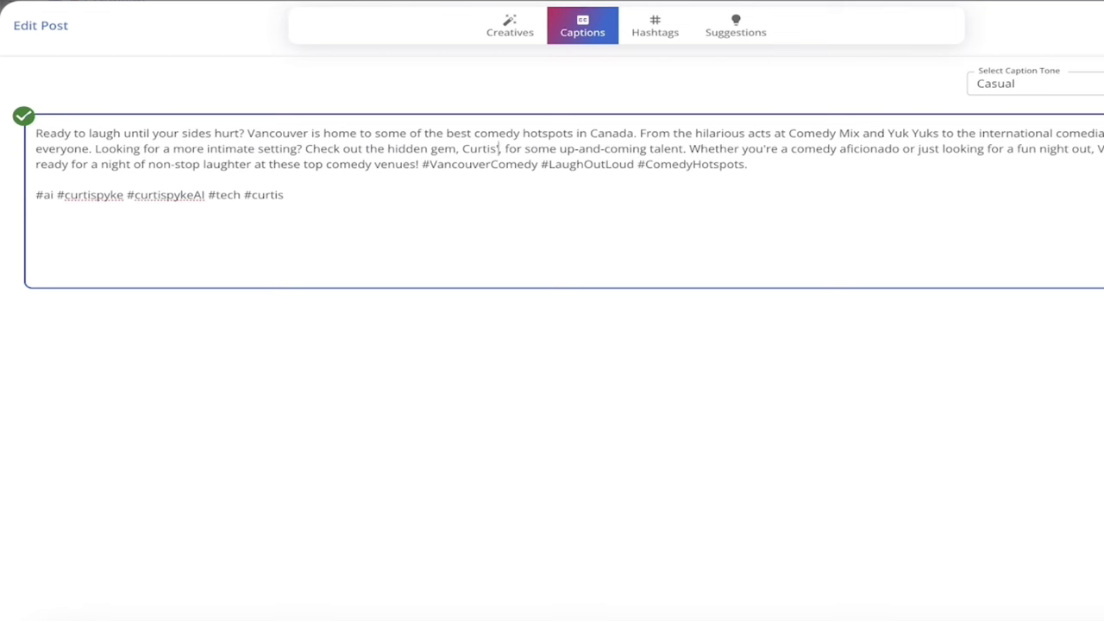
pyautogui.write("'s Comedy House")
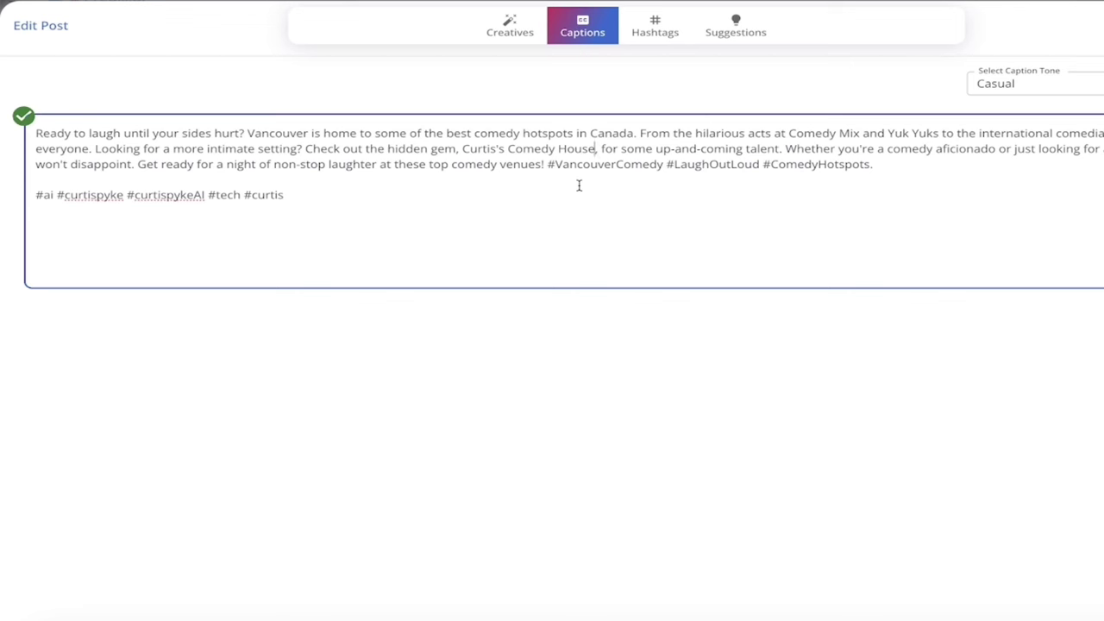
# Step: Add the hashtags #comedyshow, #standupcomedy, #youtubecomedy, #comedylive and #comedyshows to the post, and open its suggestions
pyautogui.click(662, 33)
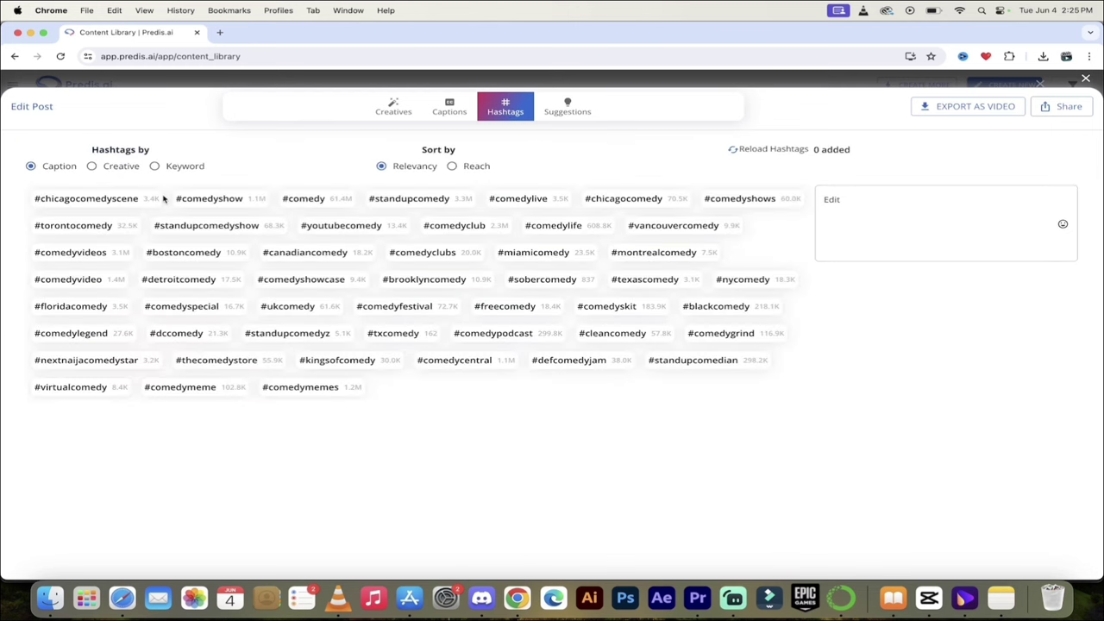
pyautogui.click(209, 200)
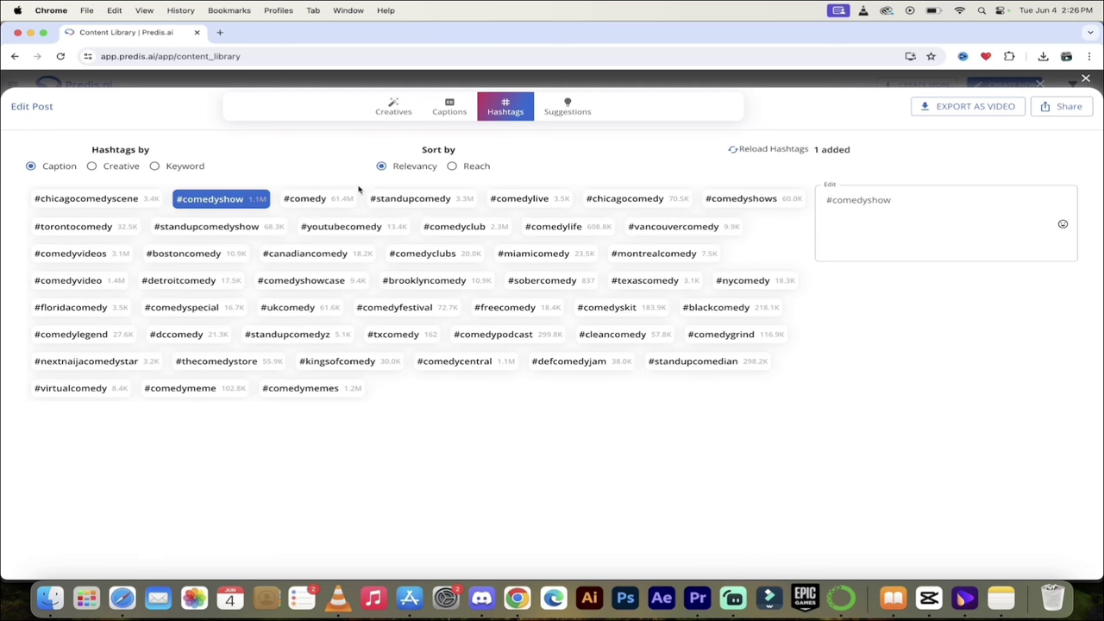
pyautogui.click(404, 199)
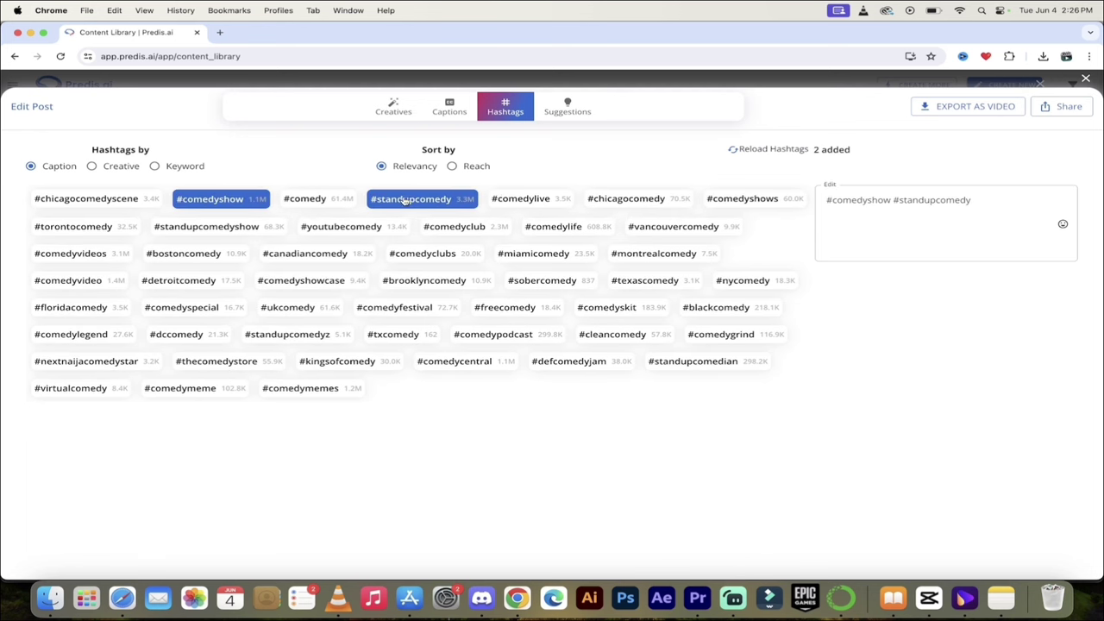
pyautogui.click(351, 230)
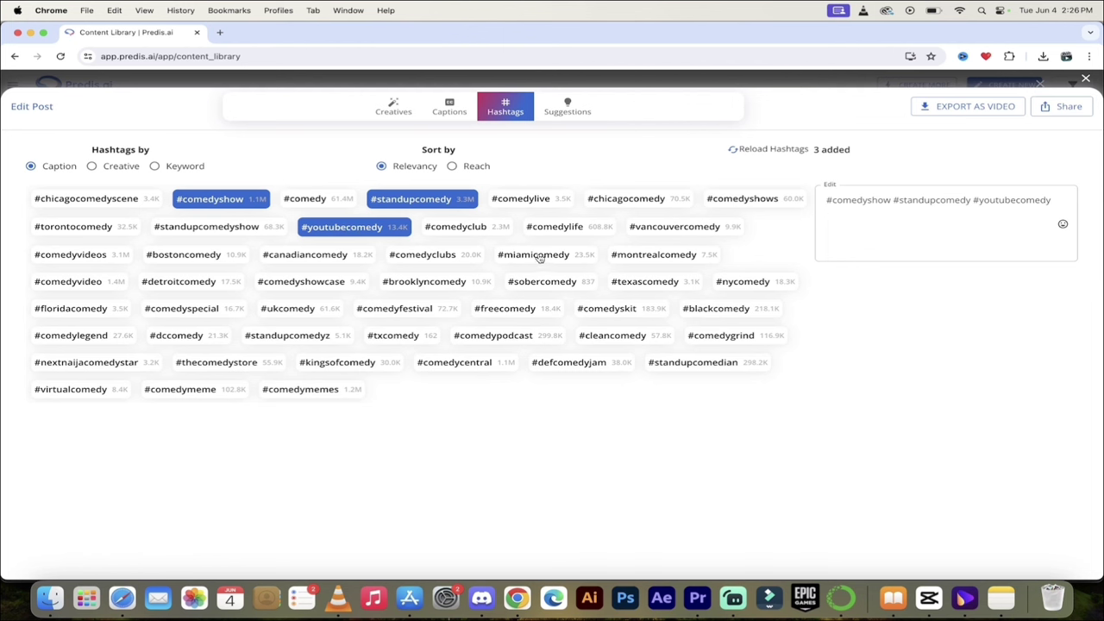
pyautogui.click(528, 202)
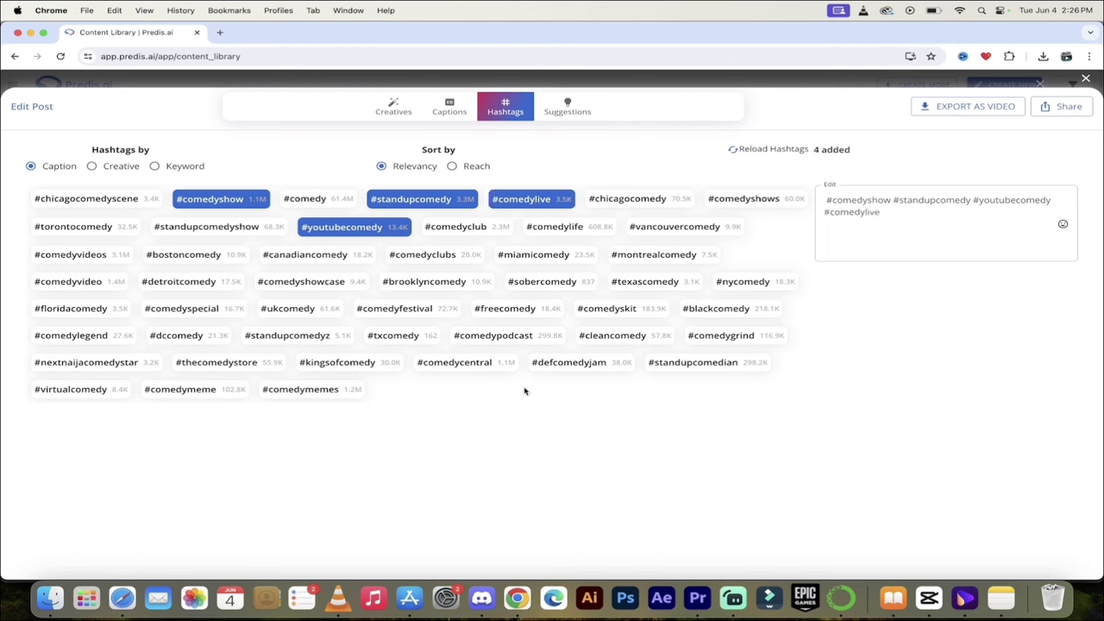
pyautogui.click(742, 205)
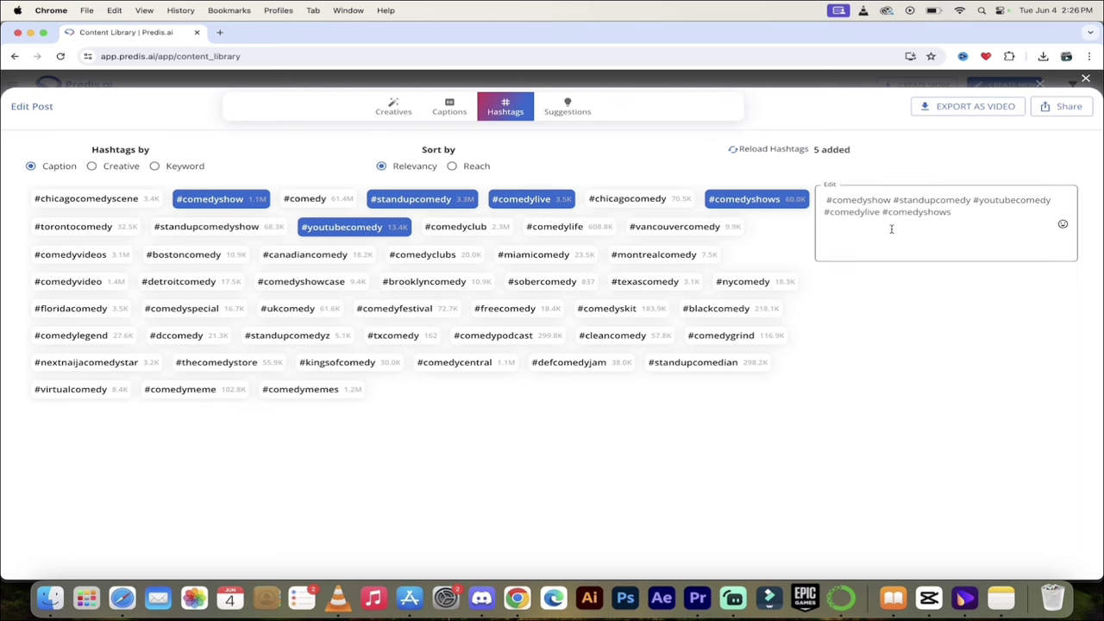
pyautogui.click(571, 109)
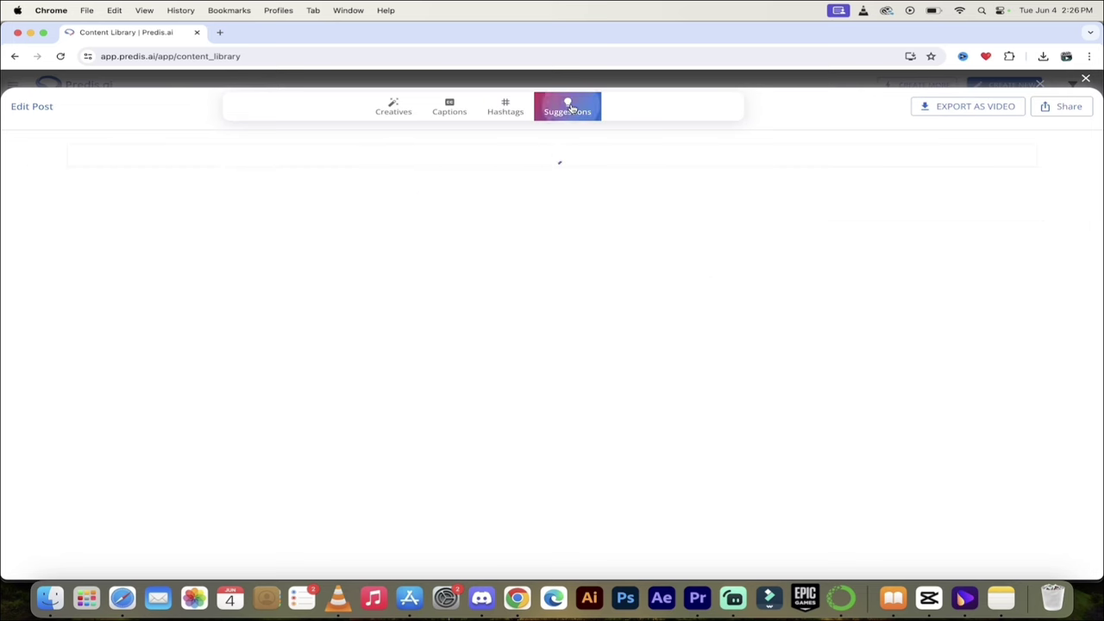
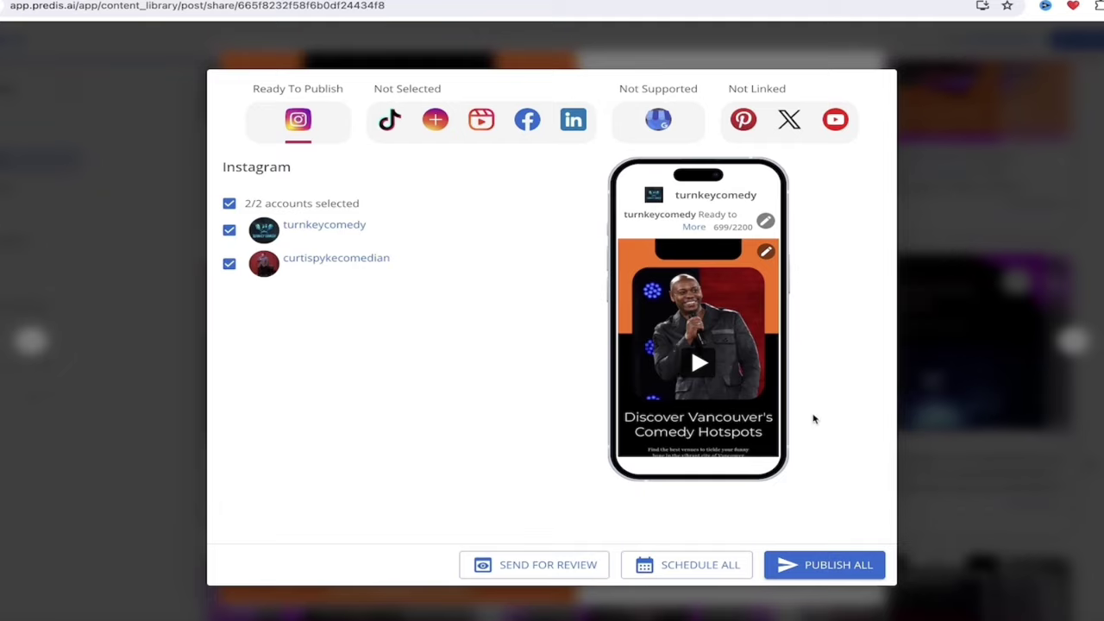
# Step: Leave the publishing dialog and view the four-panel "Study Coding" meme enlarged in the content library
pyautogui.click(187, 283)
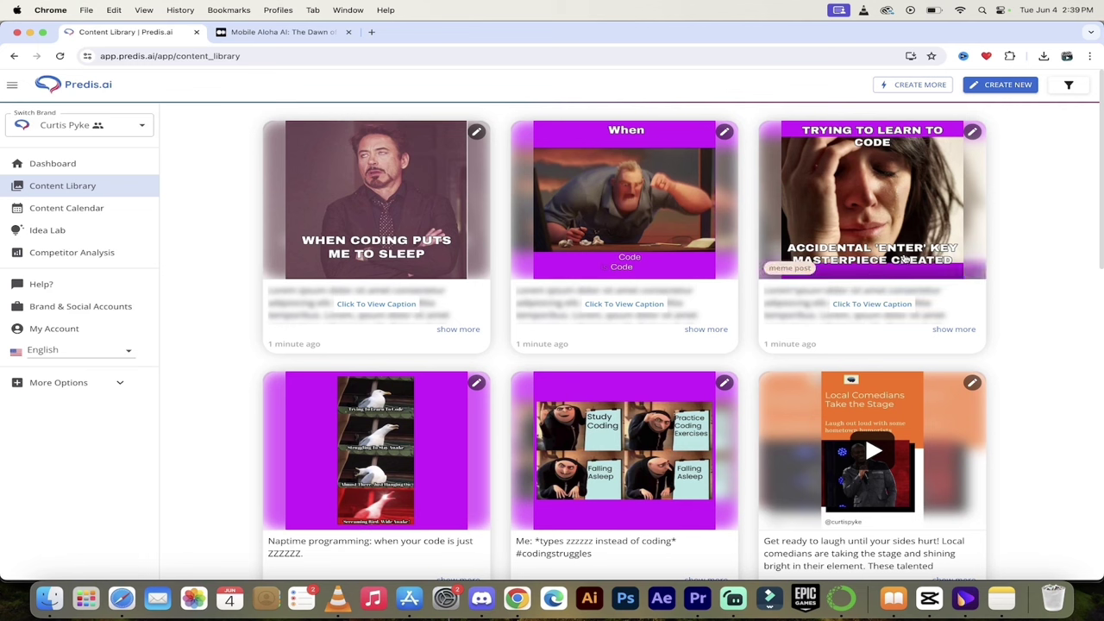
pyautogui.click(634, 418)
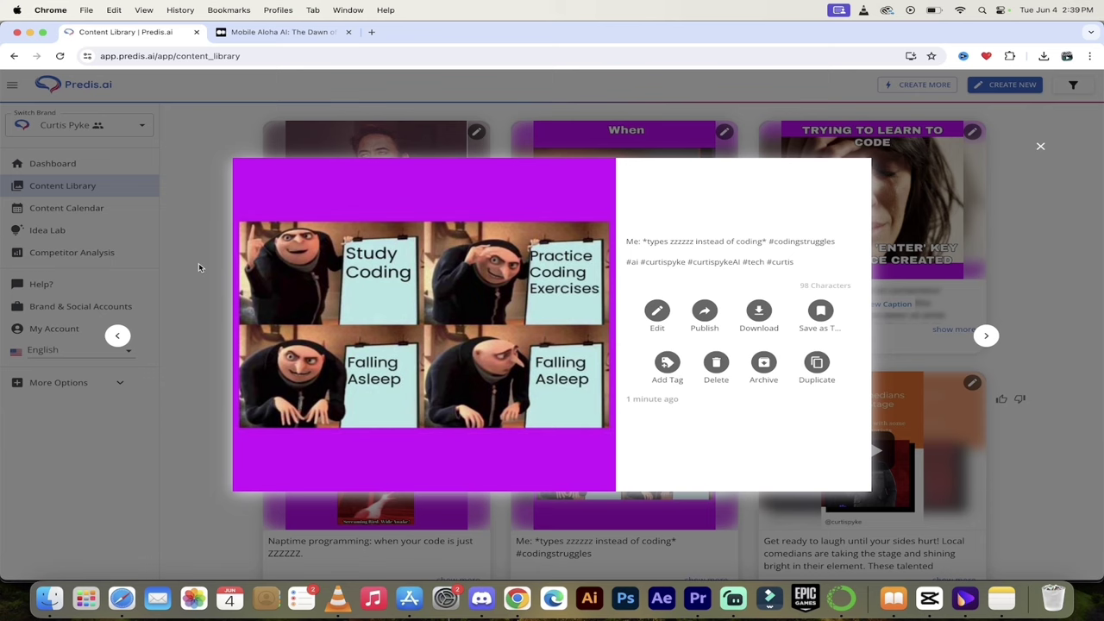
pyautogui.click(1039, 148)
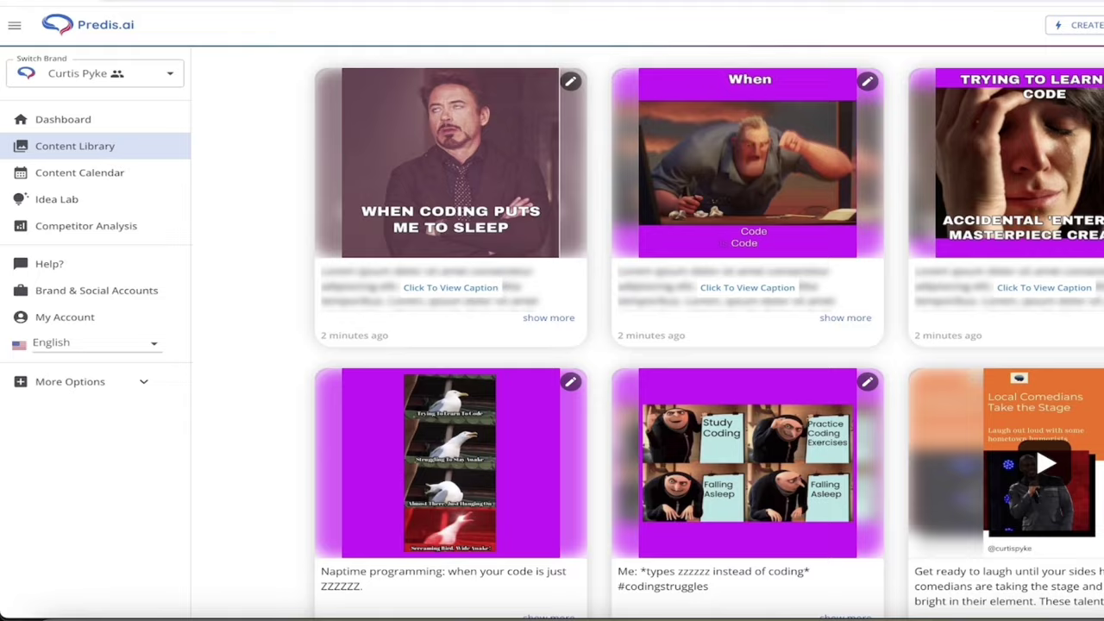
# Step: Start a new meme post with the idea "Dog won't play fetch, only keep away"
pyautogui.click(1070, 24)
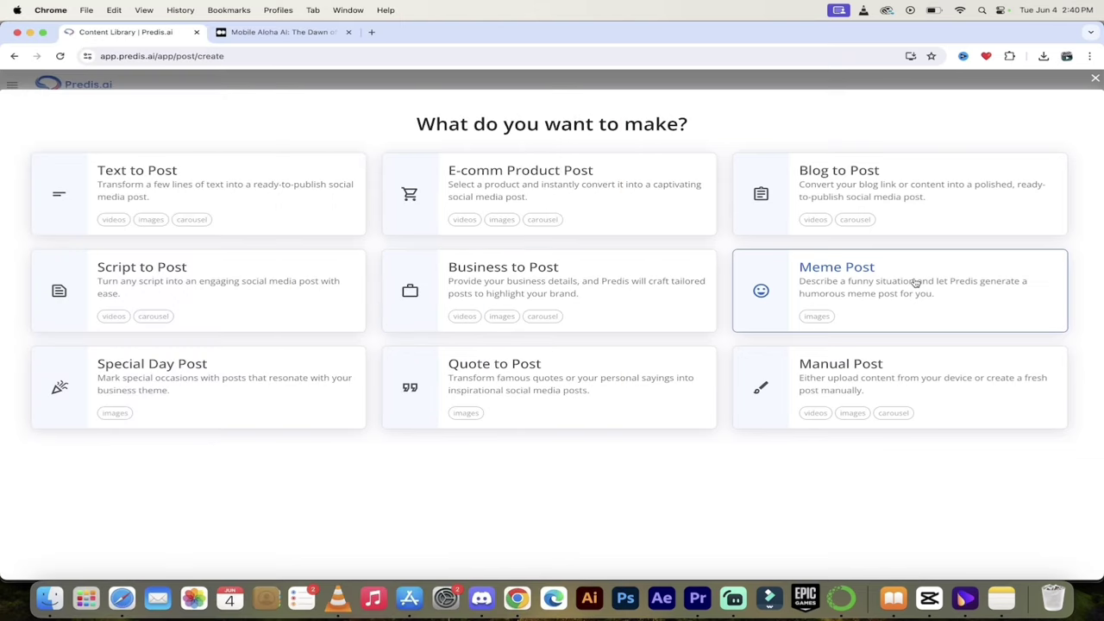
pyautogui.click(916, 283)
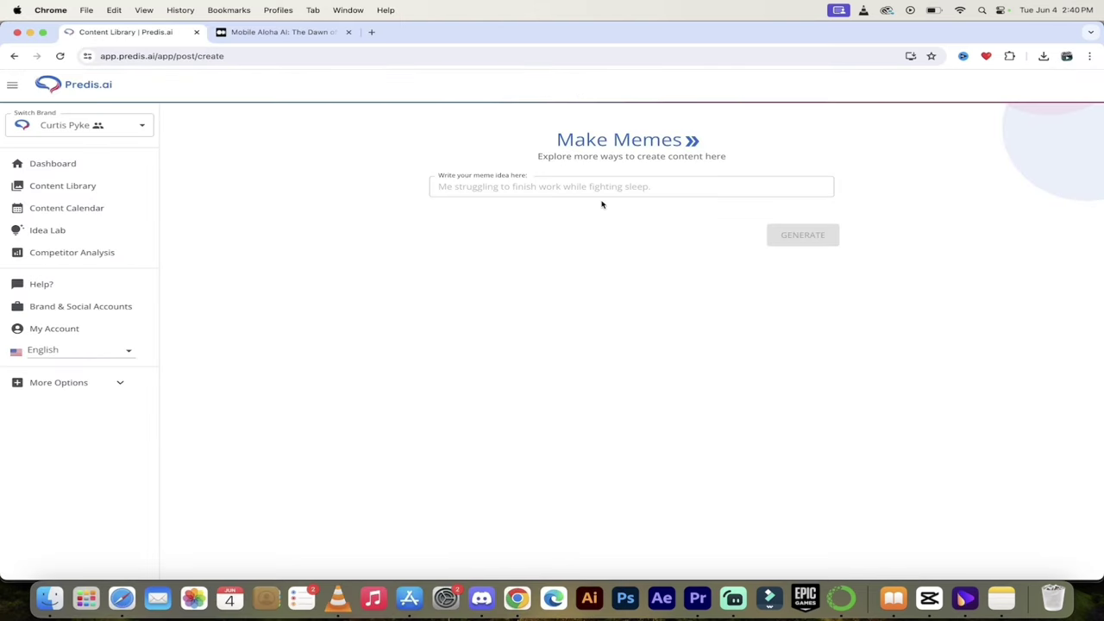
pyautogui.click(509, 188)
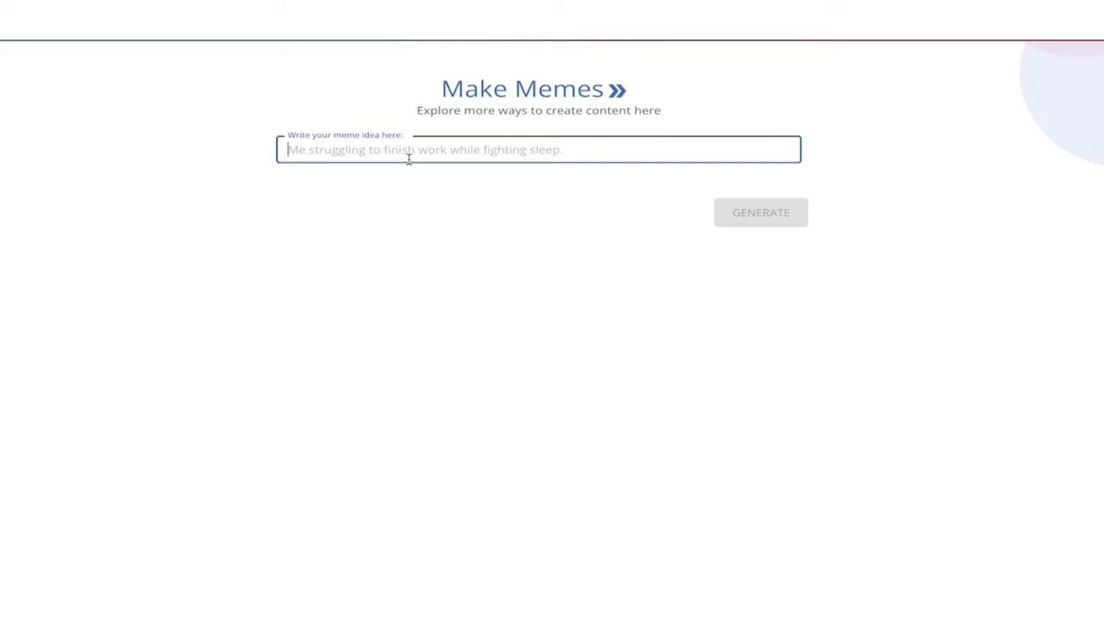
pyautogui.write("Dog won't let")
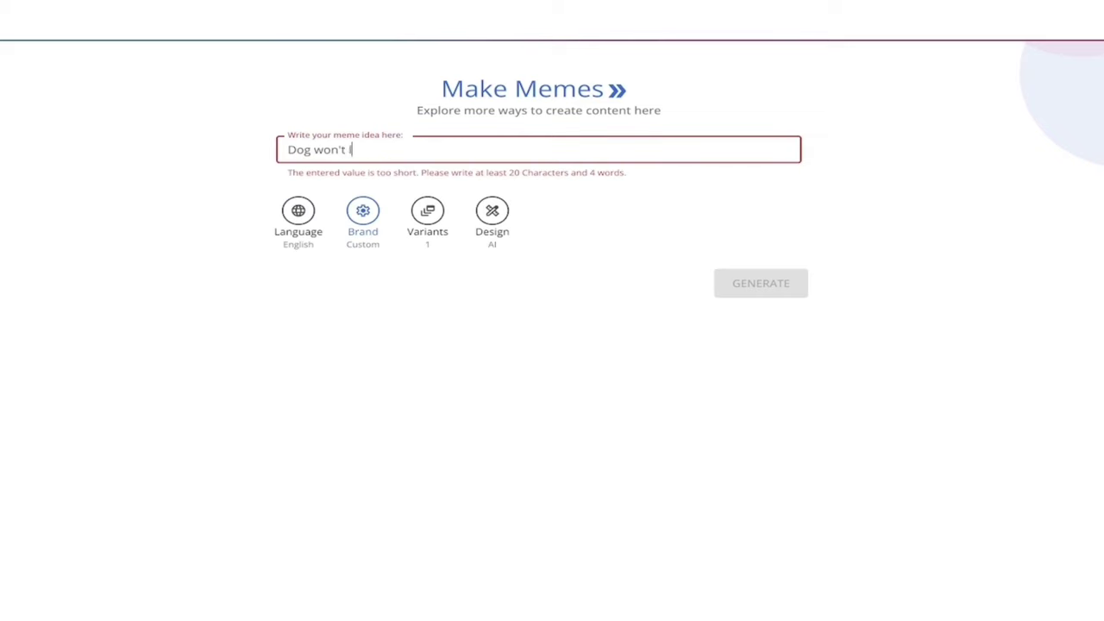
pyautogui.press('BackSpace')
pyautogui.press('BackSpace')
pyautogui.write('play fetch, onl')
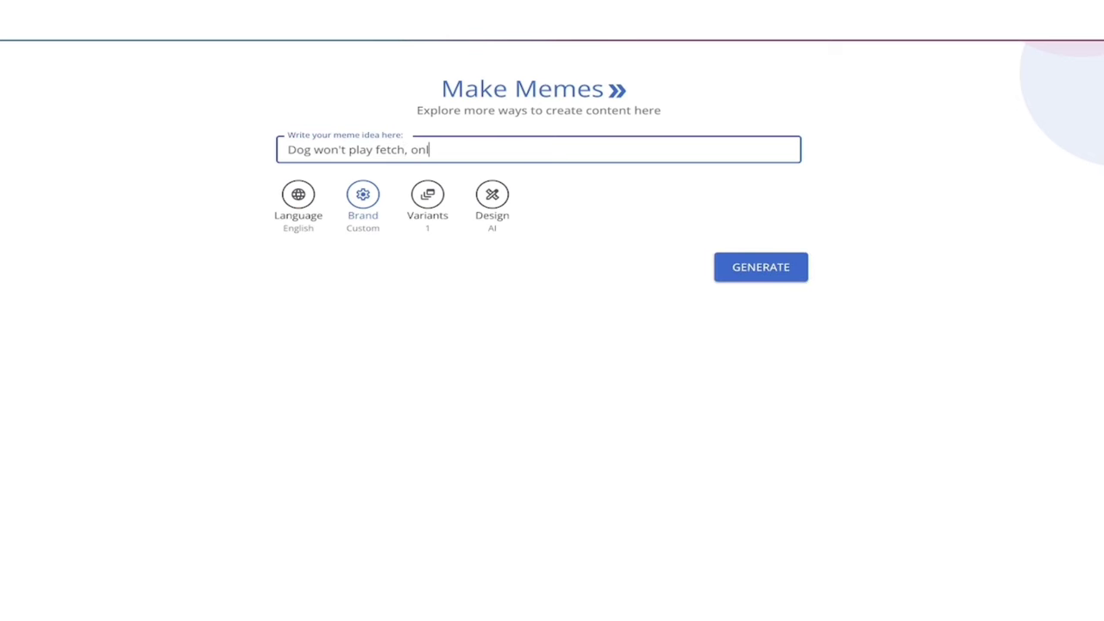
pyautogui.write('y keep away')
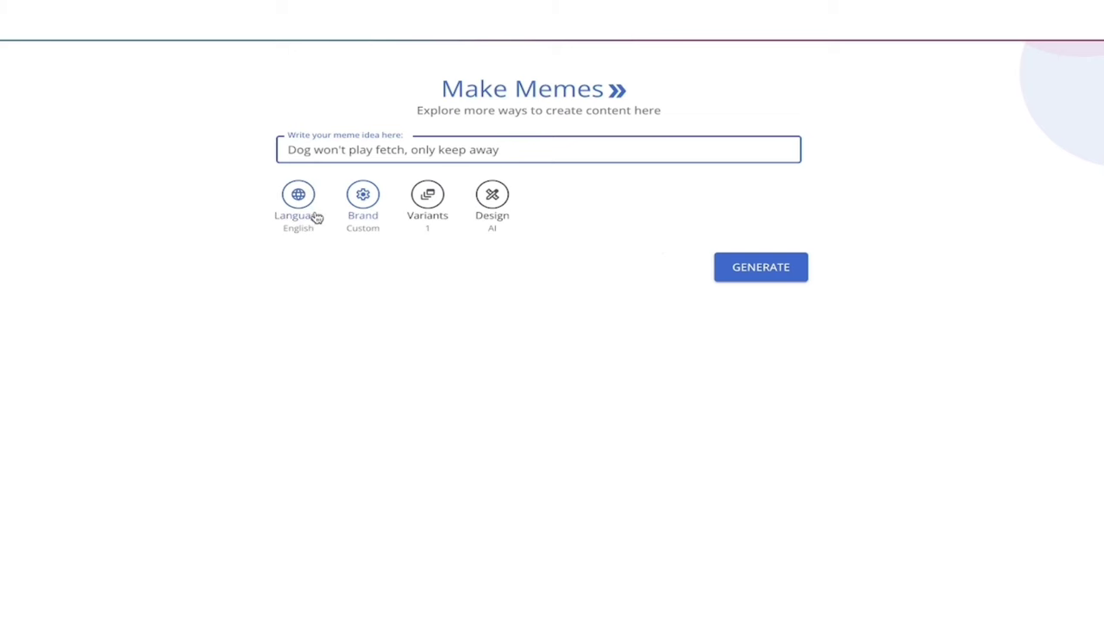
# Step: Set the meme to 5 variants, leave the template choice to AI, and generate the posts
pyautogui.click(423, 218)
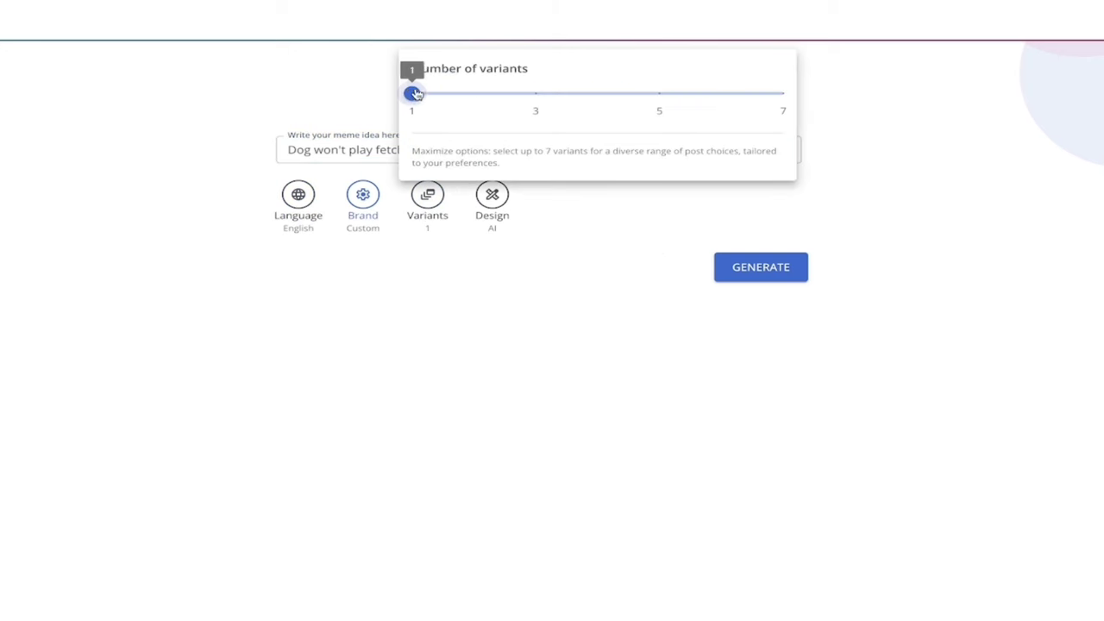
pyautogui.moveTo(412, 94); pyautogui.dragTo(658, 114)
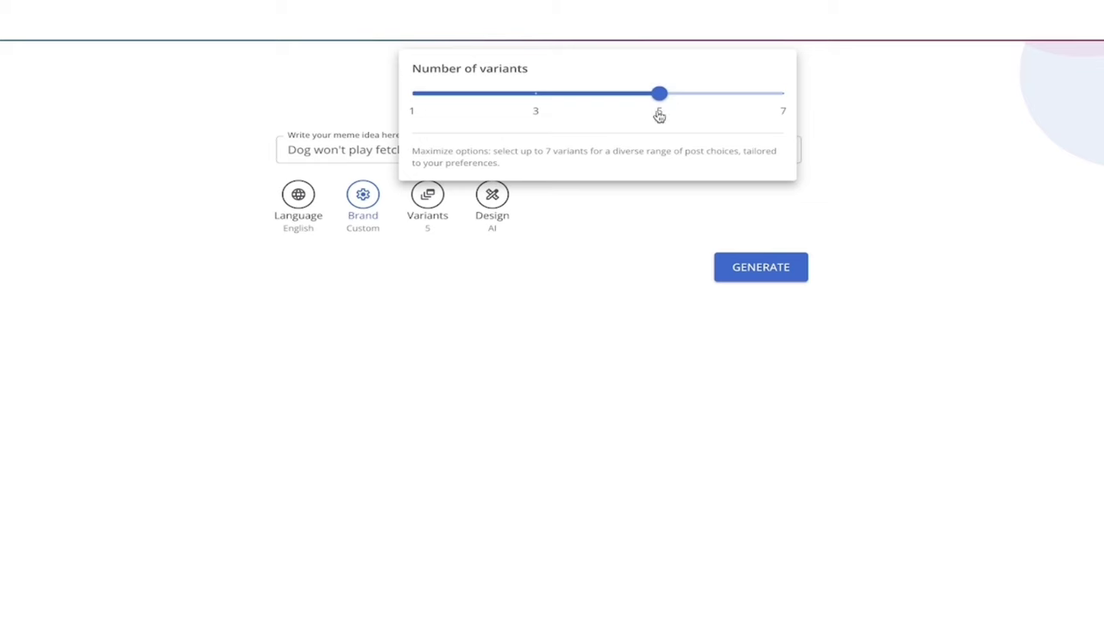
pyautogui.click(609, 204)
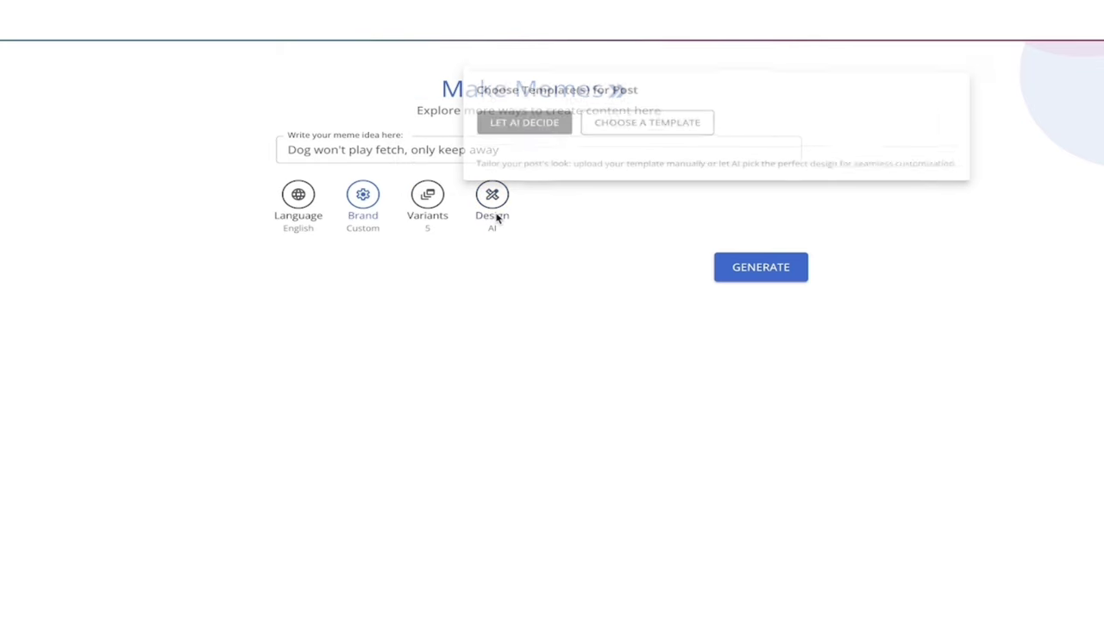
pyautogui.click(495, 218)
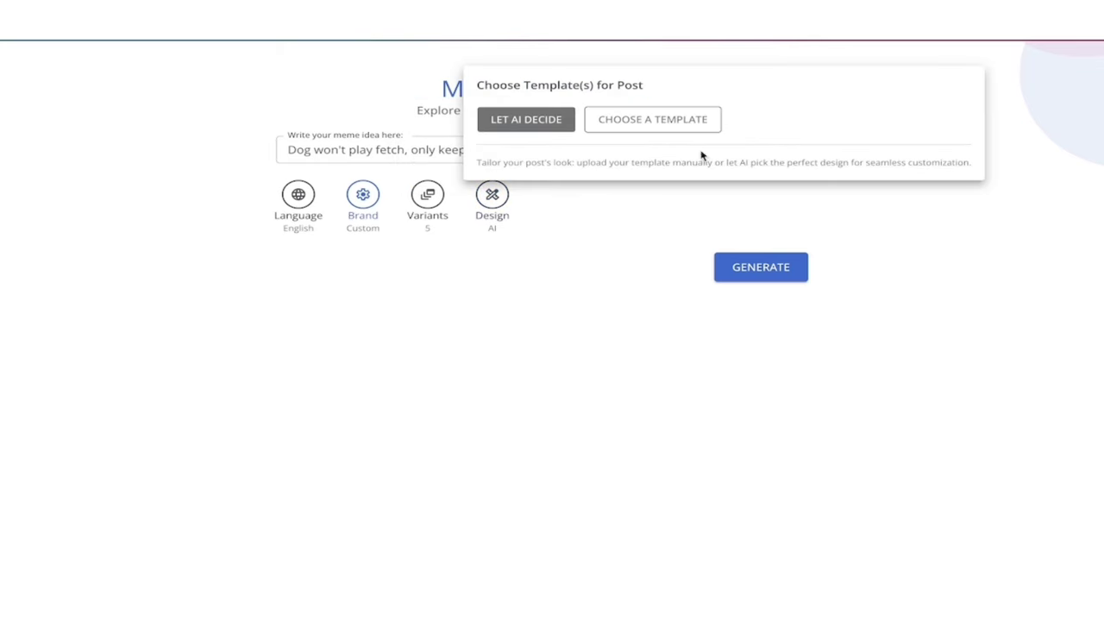
pyautogui.click(578, 239)
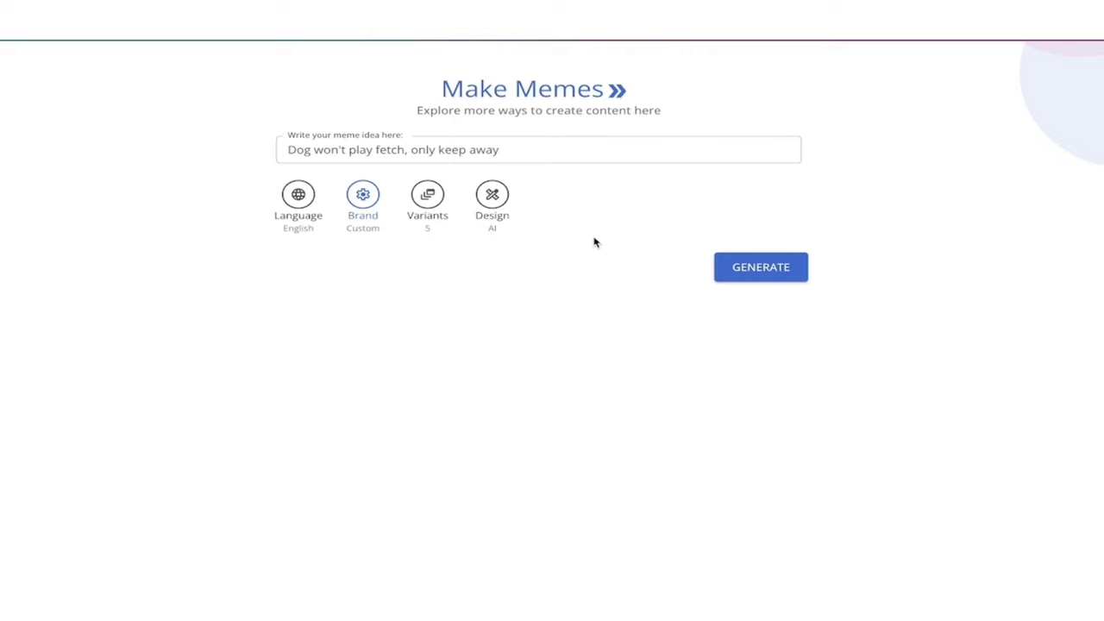
pyautogui.click(769, 278)
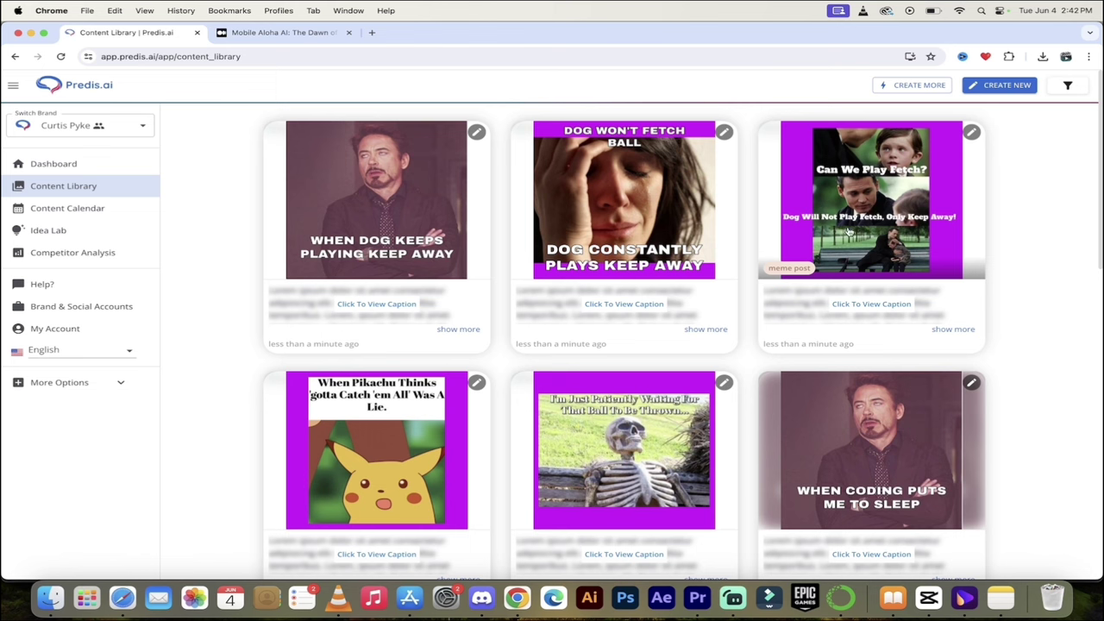
# Step: Review the generated dog memes in the content library, enlarging the "Can We Play Fetch?" meme and the waiting skeleton meme
pyautogui.click(893, 211)
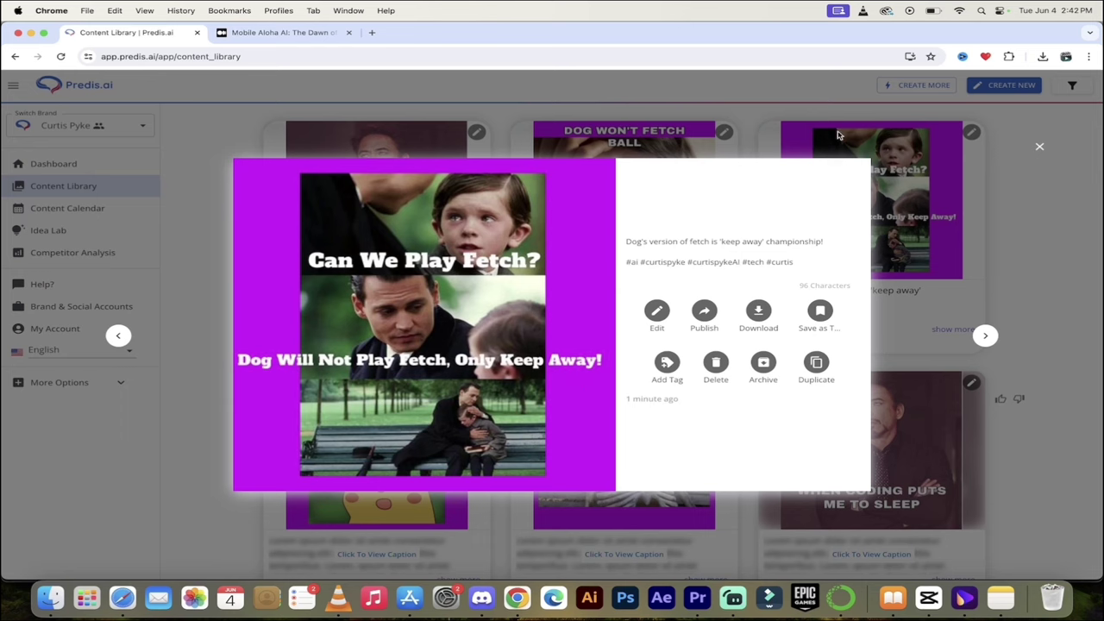
pyautogui.click(1039, 146)
pyautogui.scroll(-3, 713, 307)
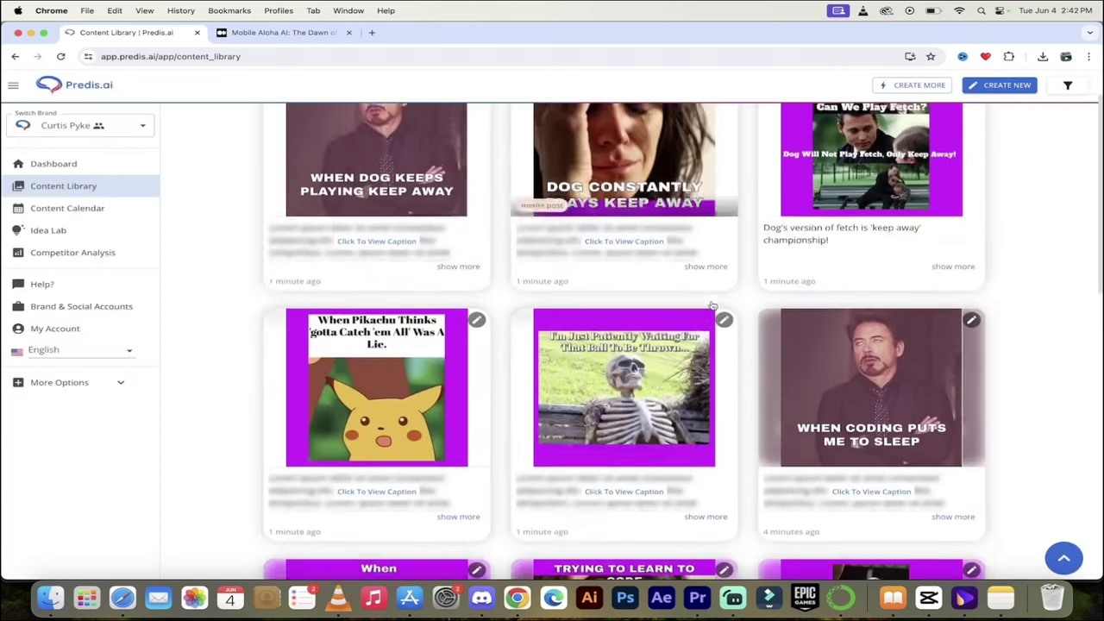
pyautogui.click(659, 310)
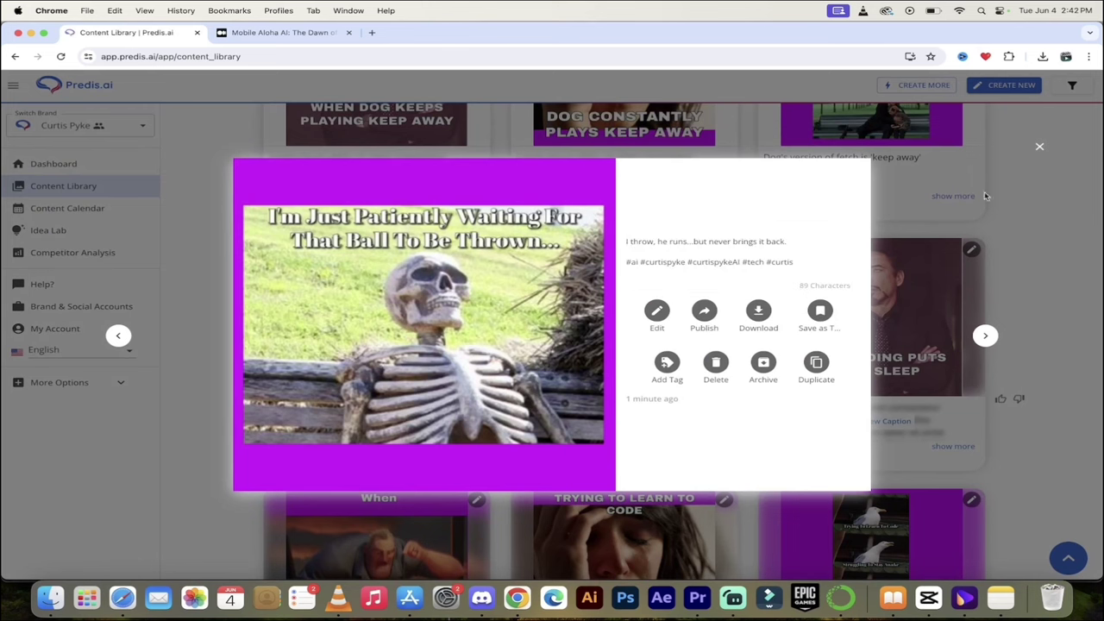
pyautogui.click(1040, 146)
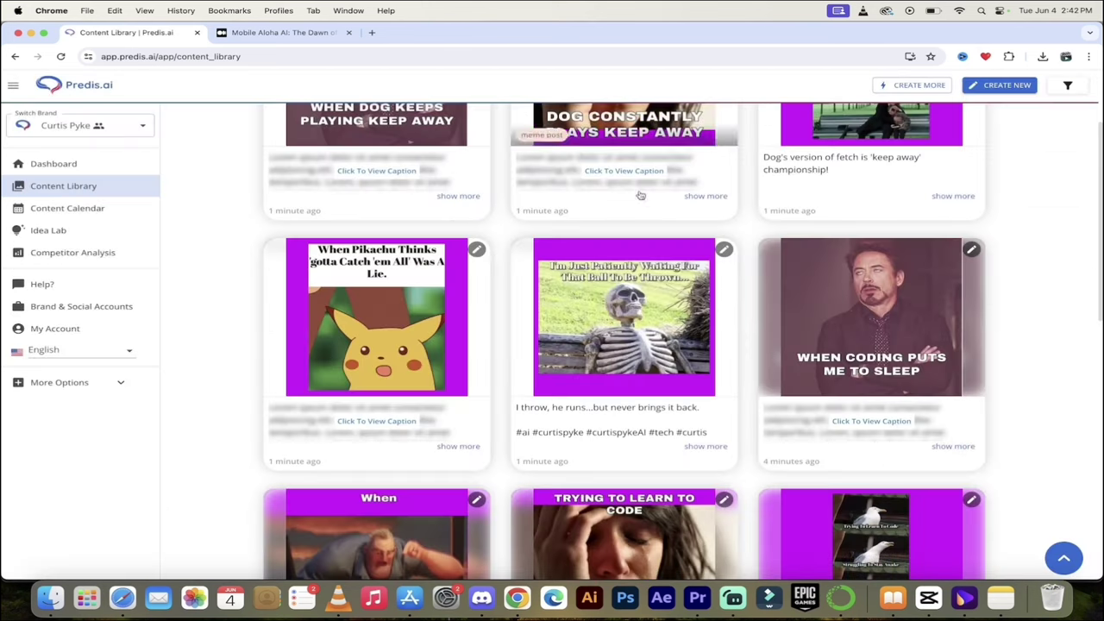
pyautogui.scroll(1, 507, 318)
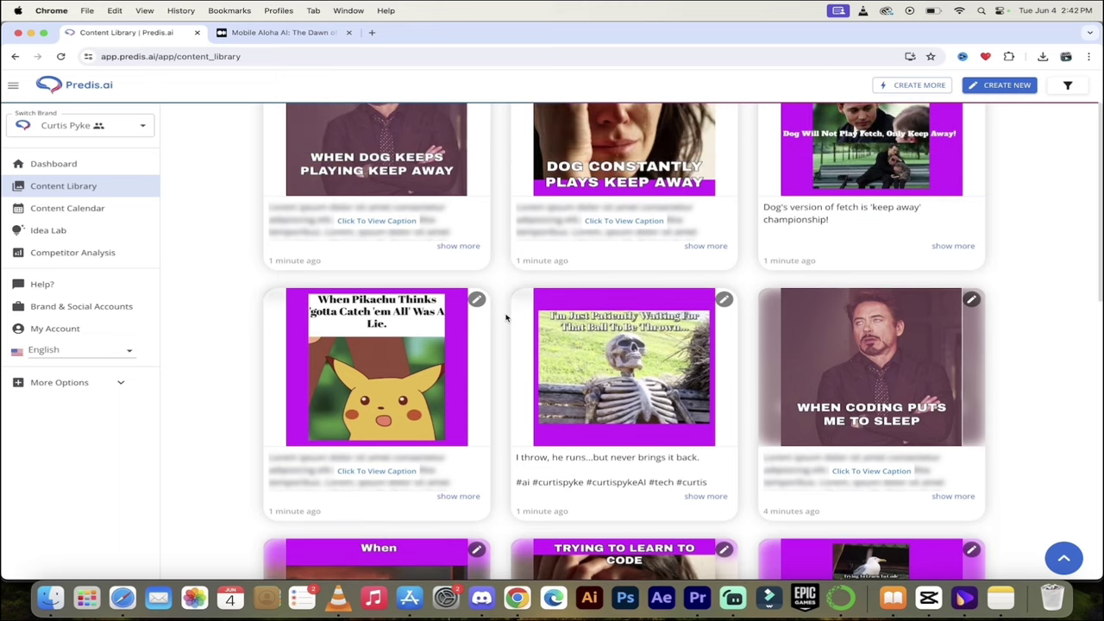
pyautogui.scroll(2, 506, 319)
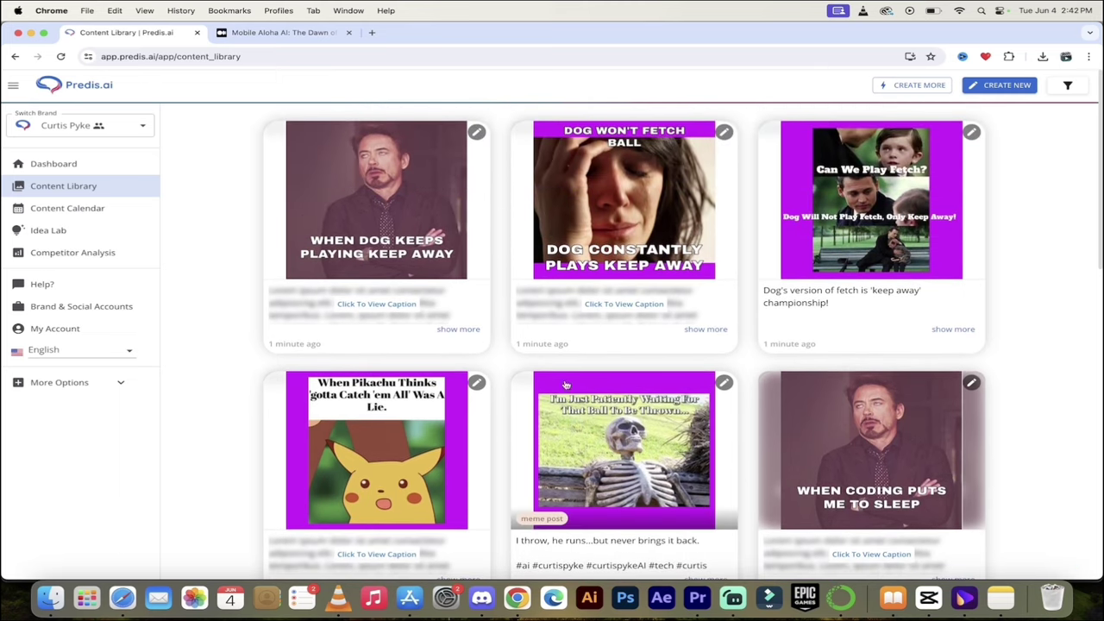
pyautogui.scroll(-1, 585, 411)
pyautogui.click(614, 419)
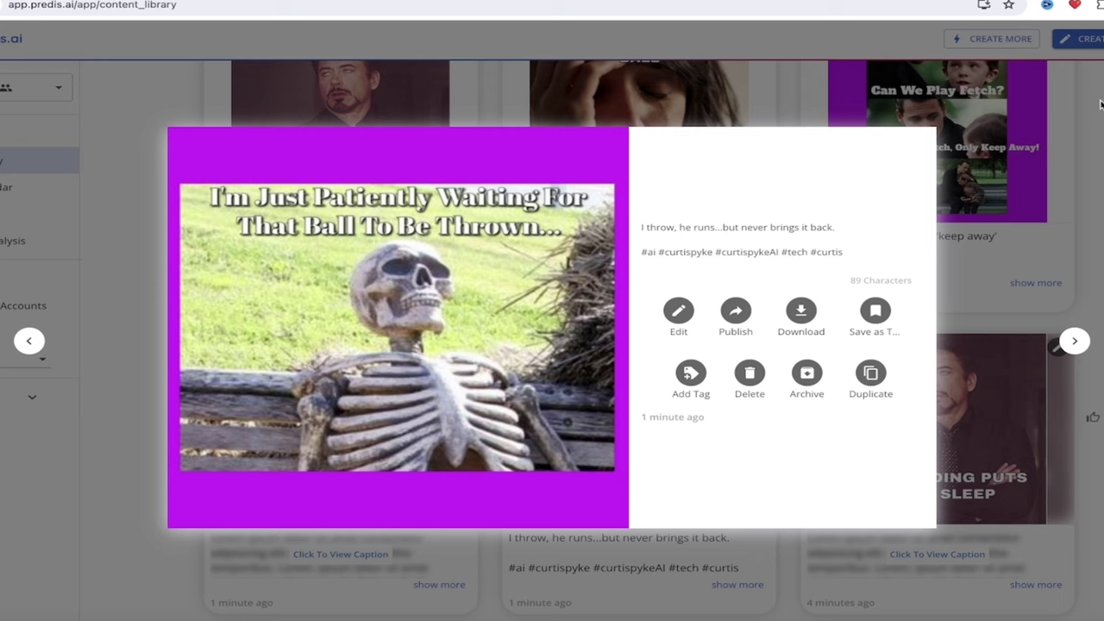
pyautogui.press('Escape')
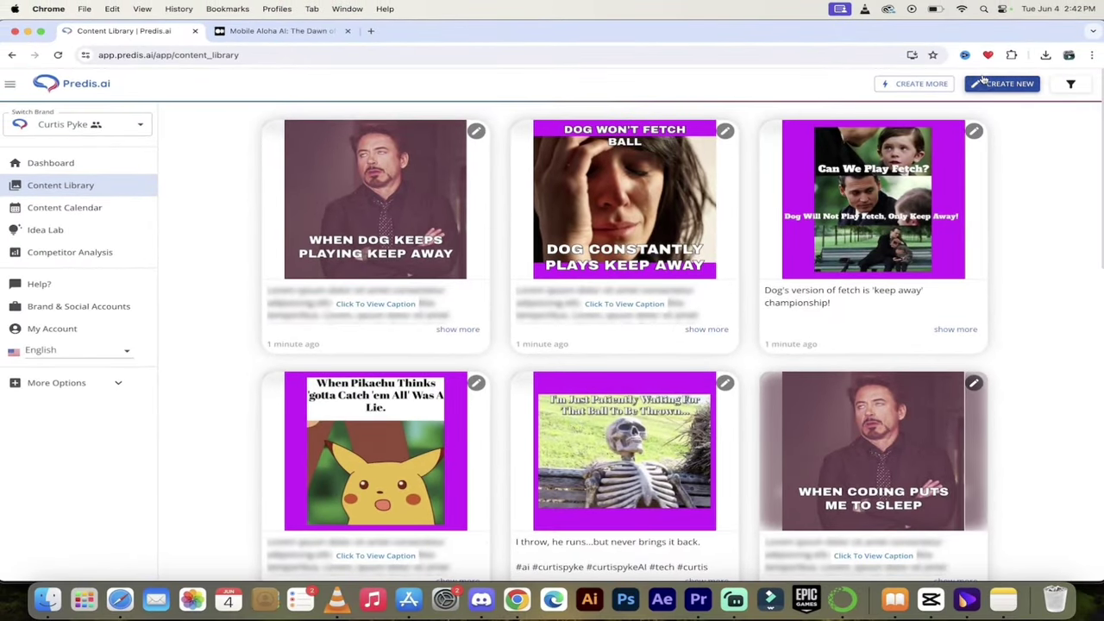
# Step: Open the content calendar, pick the Thursday June 6, 8:00 AM slot, and choose the waiting skeleton meme for it
pyautogui.click(1026, 72)
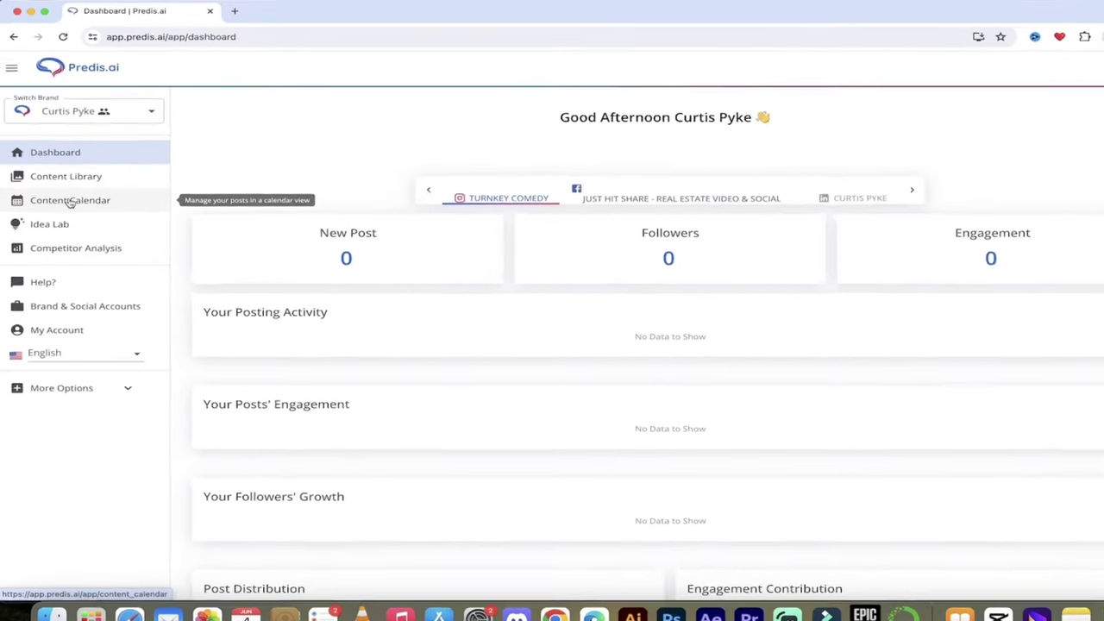
pyautogui.click(77, 192)
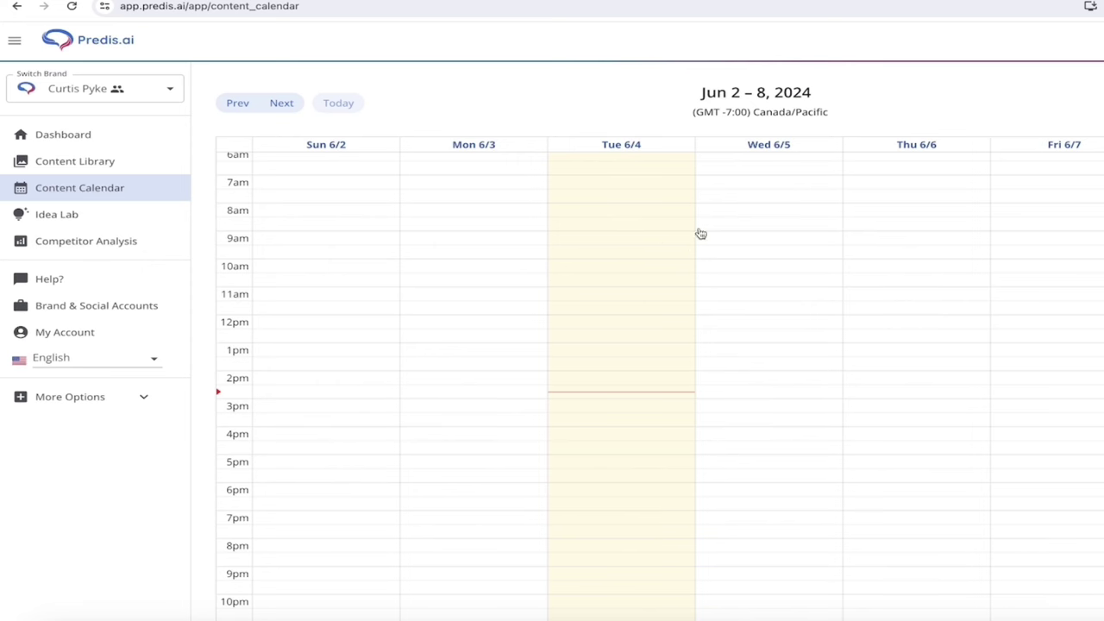
pyautogui.click(890, 213)
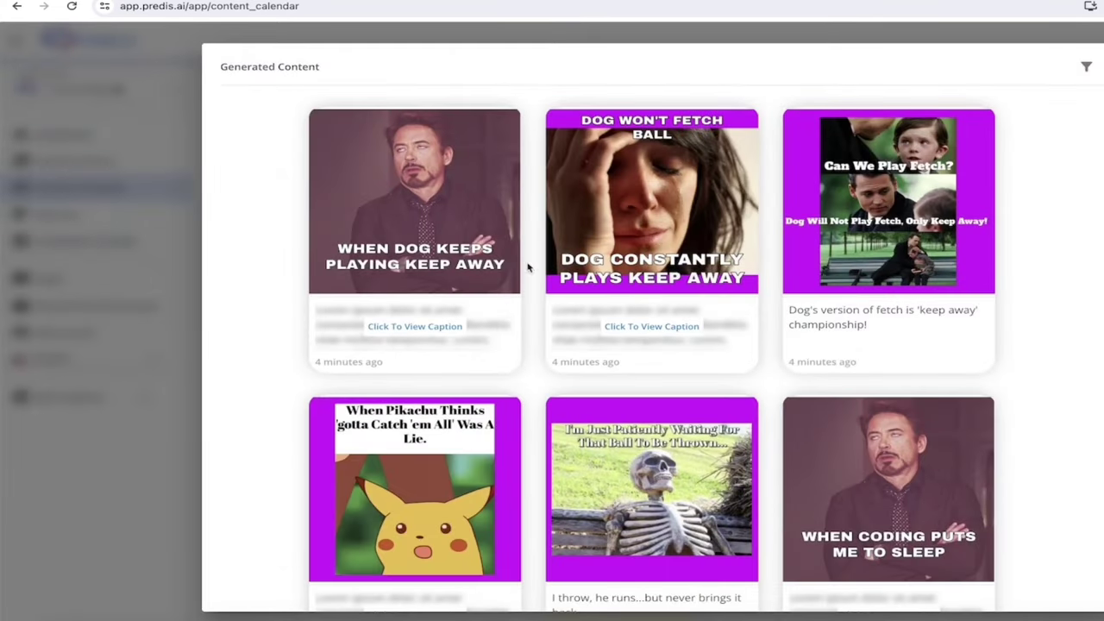
pyautogui.scroll(-6, 332, 363)
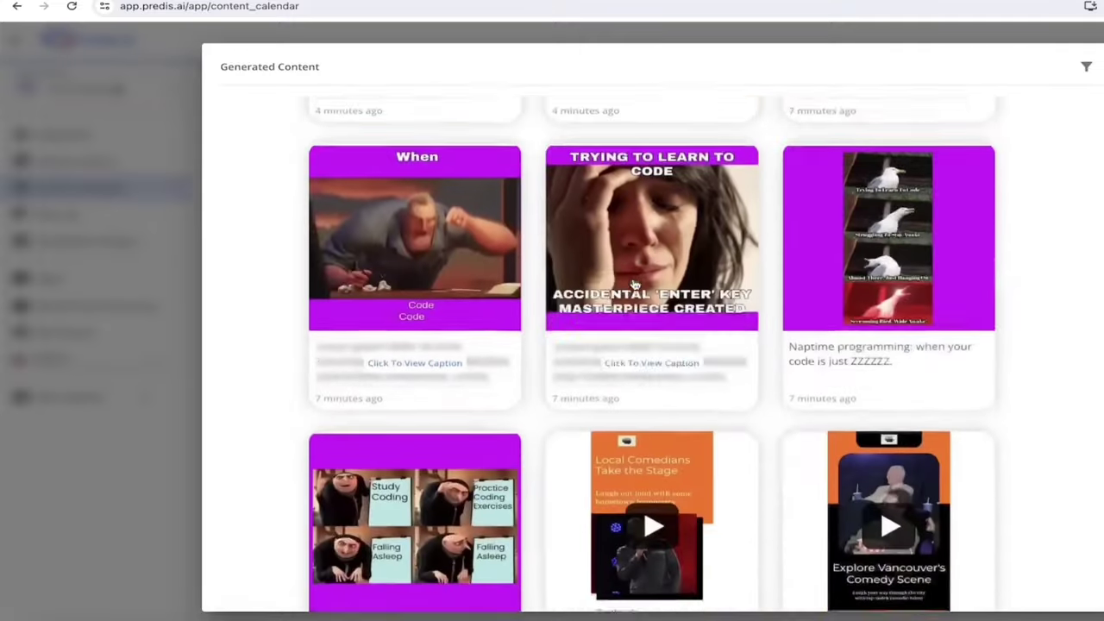
pyautogui.scroll(6, 635, 285)
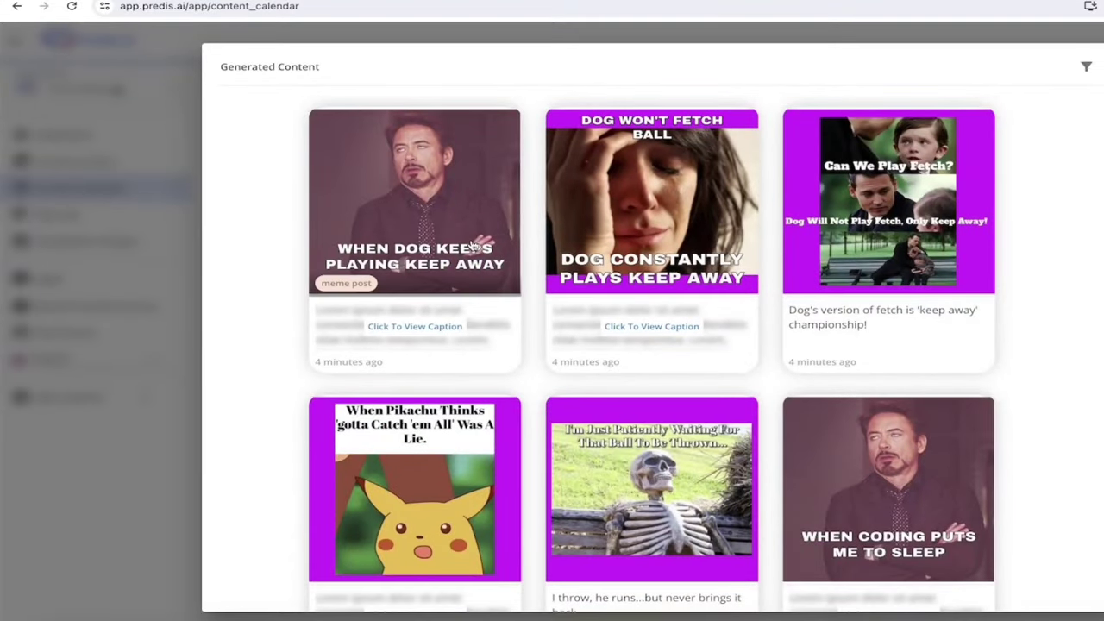
pyautogui.scroll(-1, 671, 434)
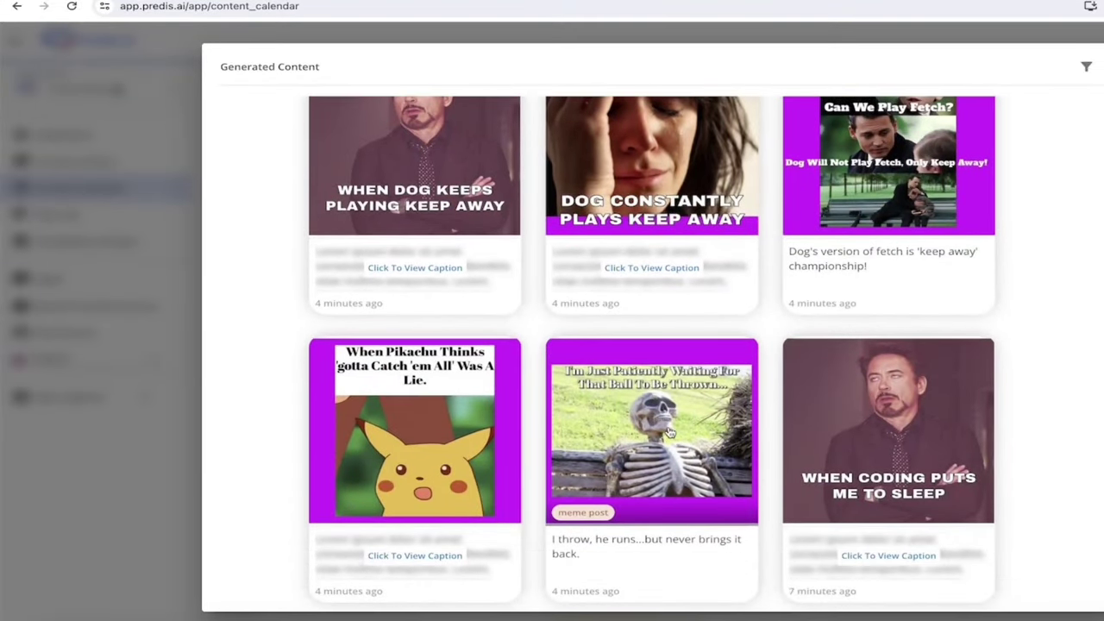
pyautogui.click(671, 433)
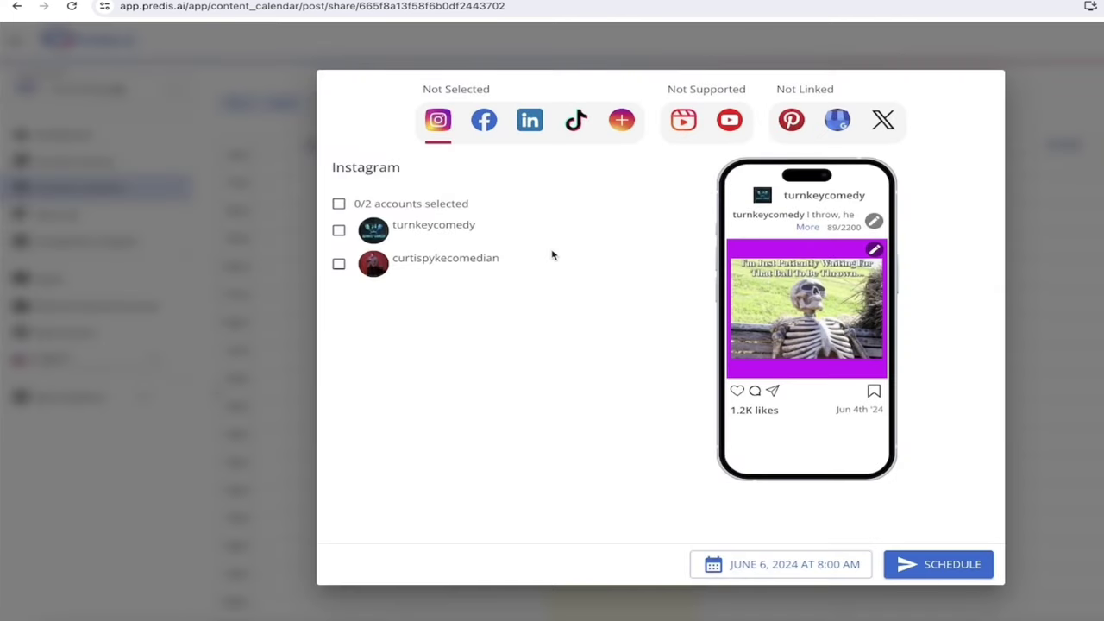
# Step: Select both linked Instagram accounts for publishing the skeleton meme and leave the scheduling dialog
pyautogui.click(339, 233)
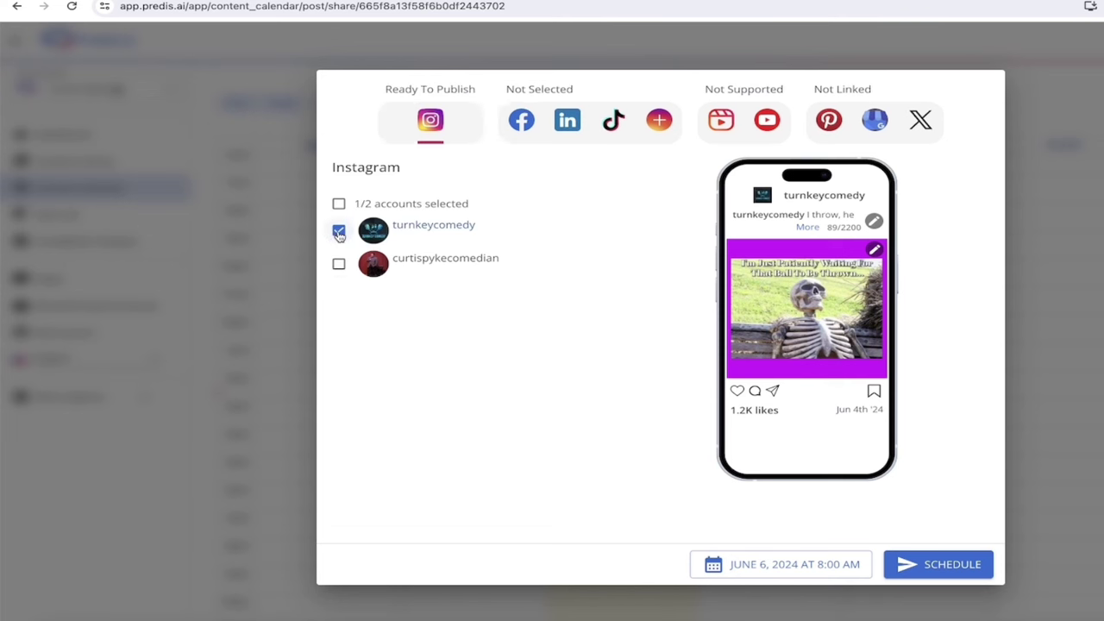
pyautogui.click(339, 264)
pyautogui.click(509, 67)
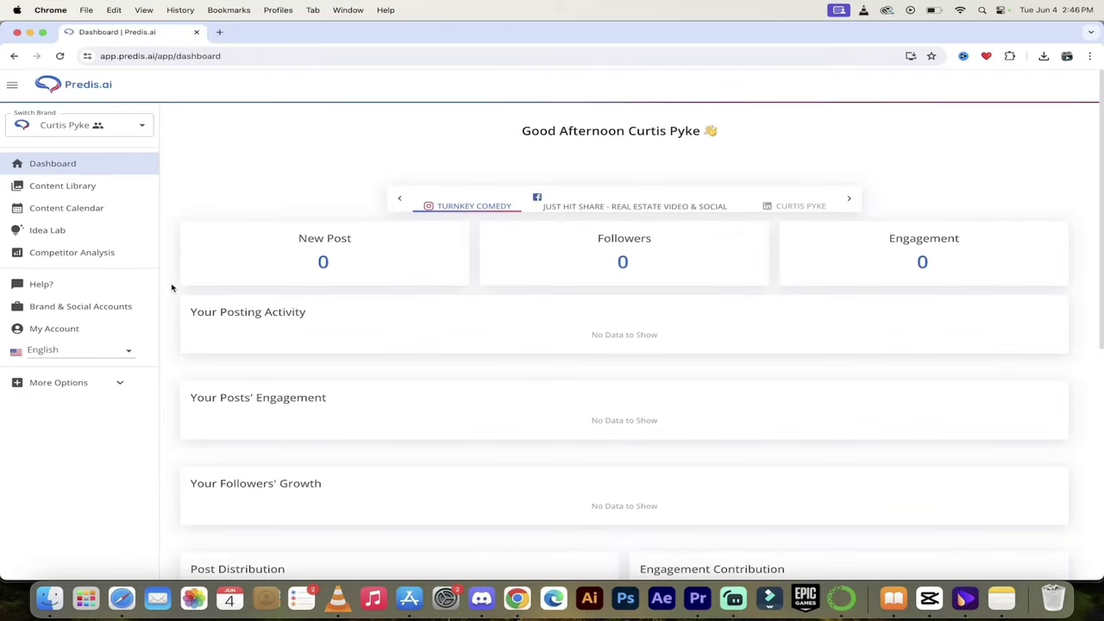
# Step: Start a new Idea Lab conversation and request ideas for "stand up comedy event in Vancouver"
pyautogui.click(42, 232)
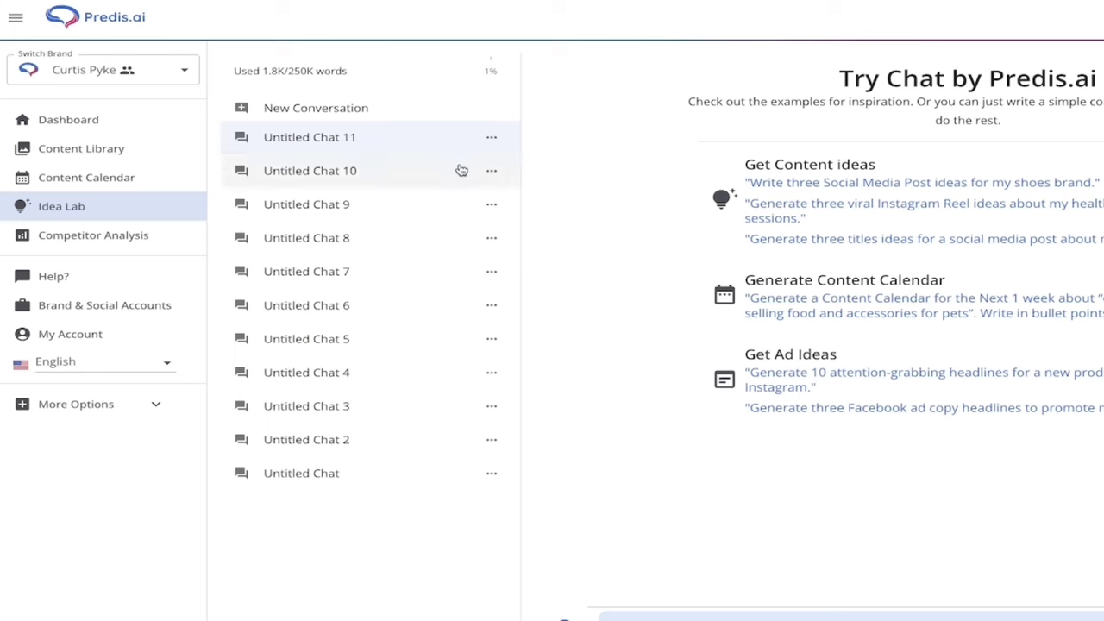
pyautogui.click(335, 114)
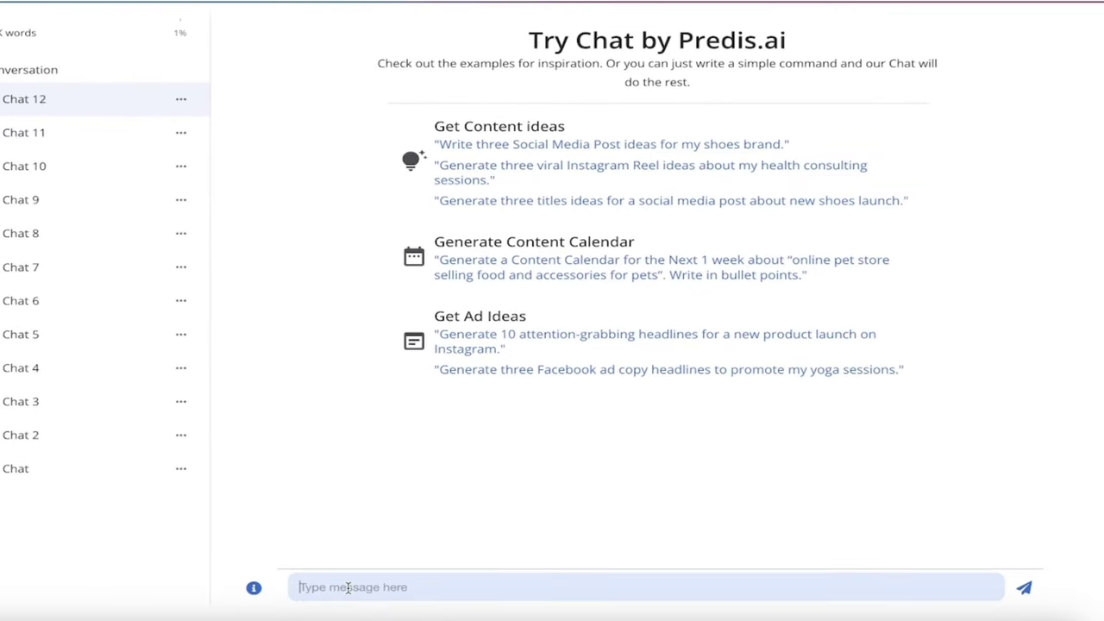
pyautogui.write('stand up comedy e')
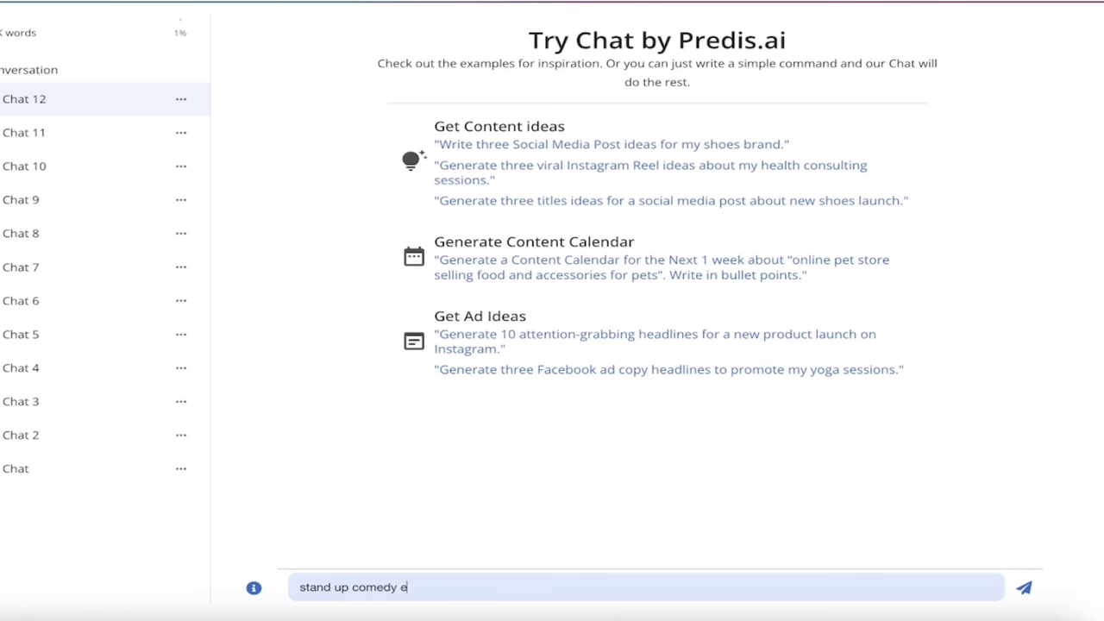
pyautogui.write('vent in Vancouver')
pyautogui.click(1026, 589)
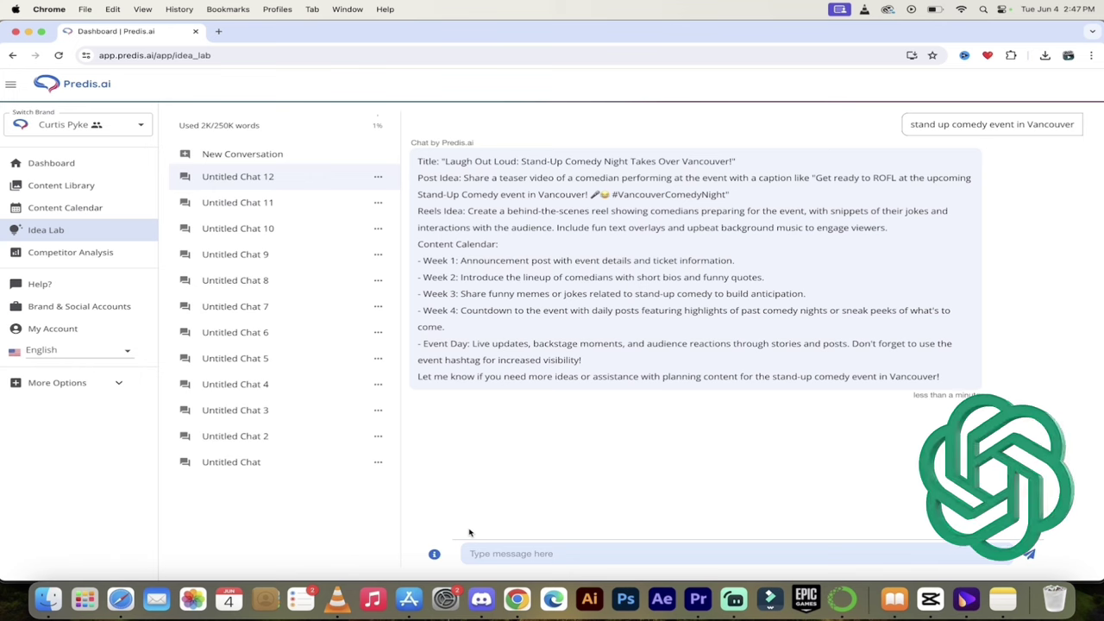
# Step: Review the chat's title, post idea and weekly content calendar suggestions, checking the option to create a post from each line
pyautogui.moveTo(492, 172)
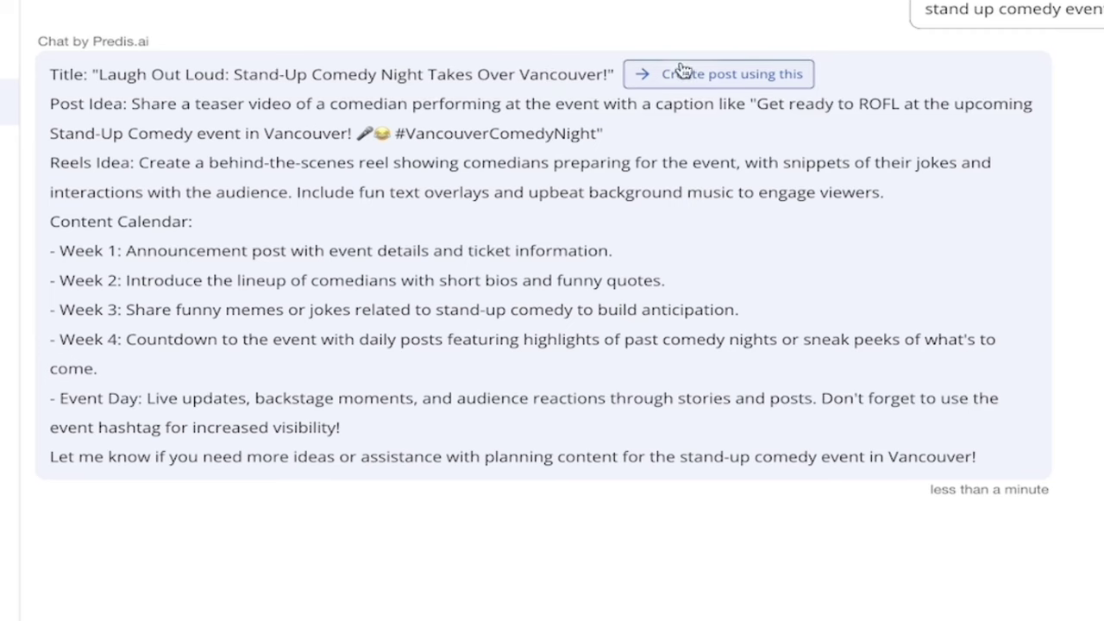
pyautogui.moveTo(414, 156)
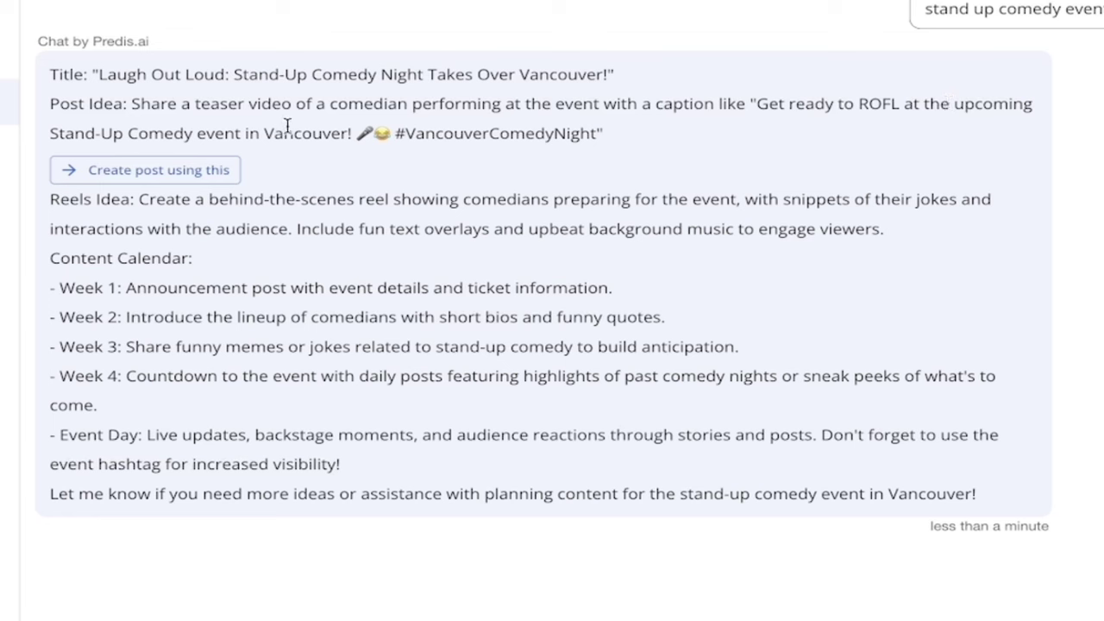
pyautogui.click(186, 170)
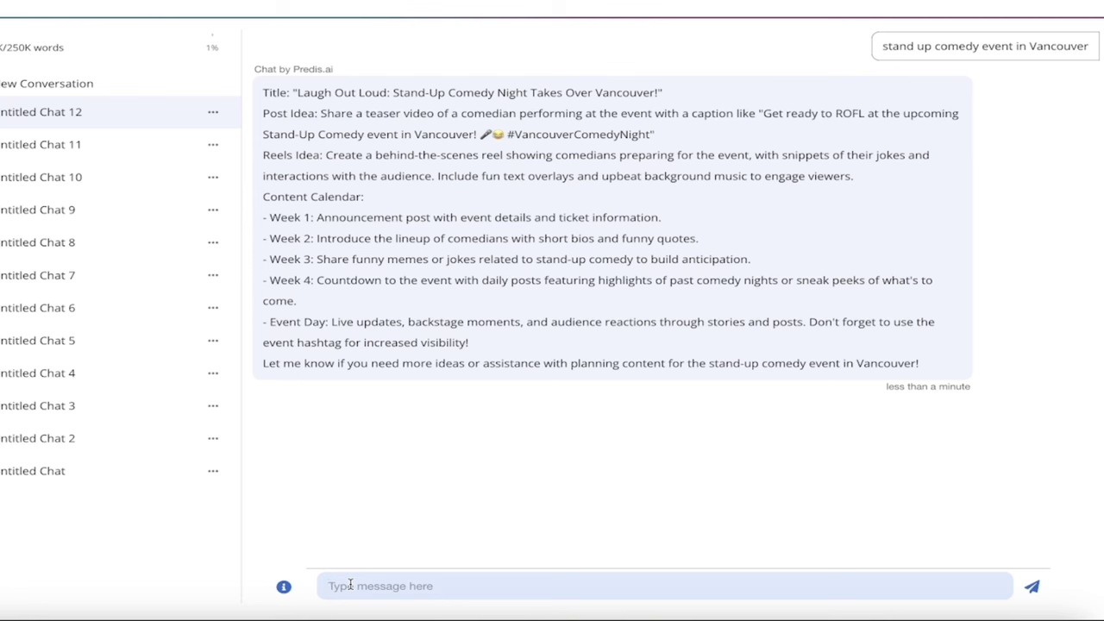
pyautogui.moveTo(423, 230)
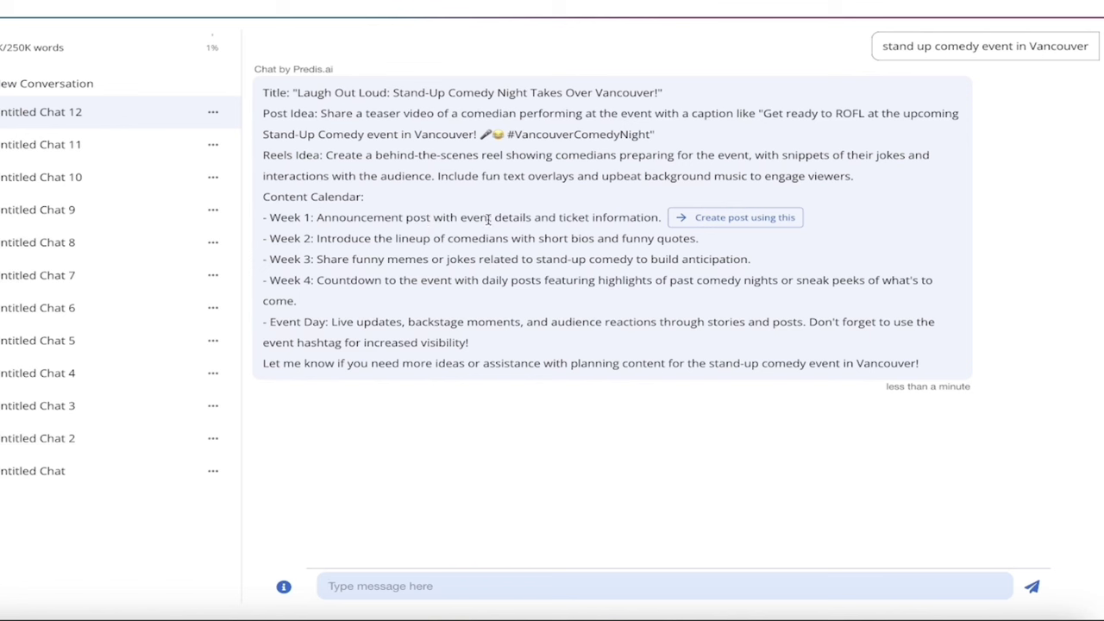
pyautogui.moveTo(659, 235)
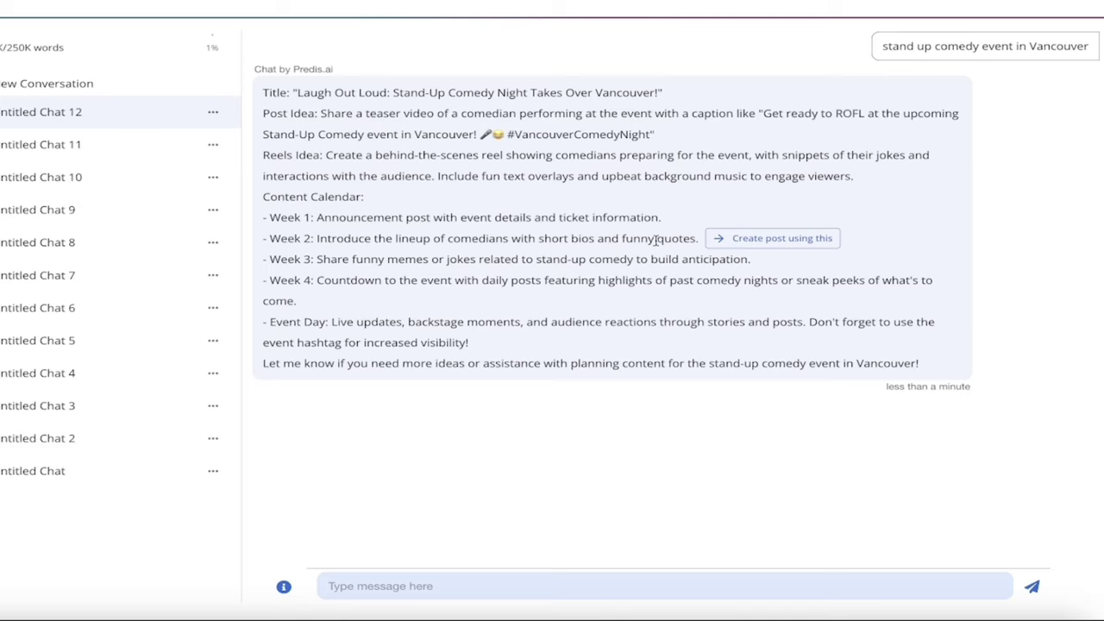
pyautogui.moveTo(642, 334)
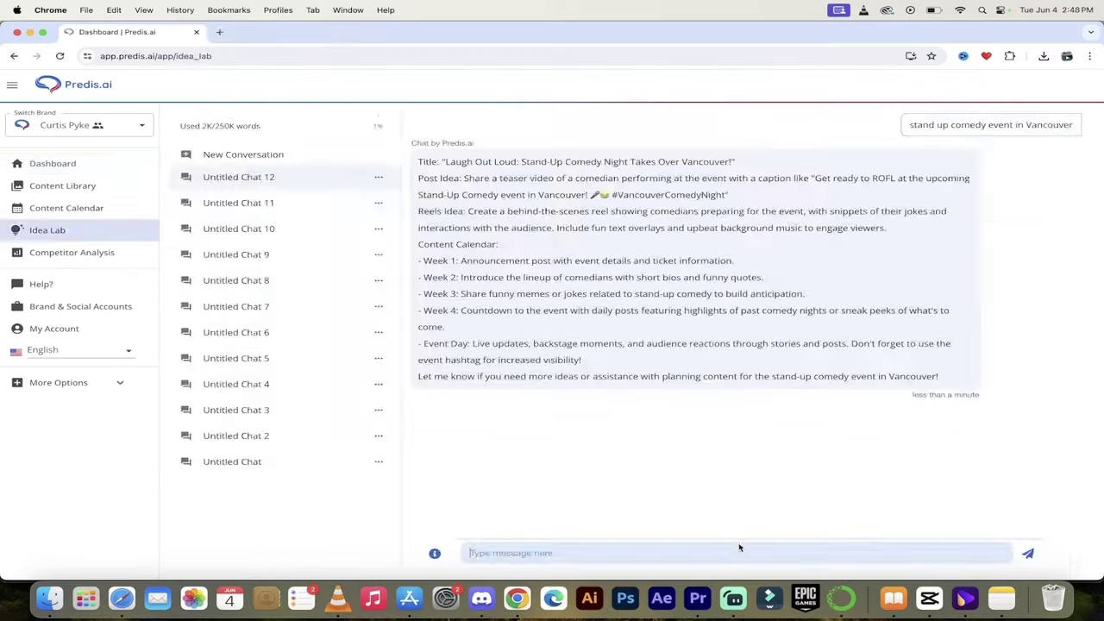
pyautogui.click(52, 163)
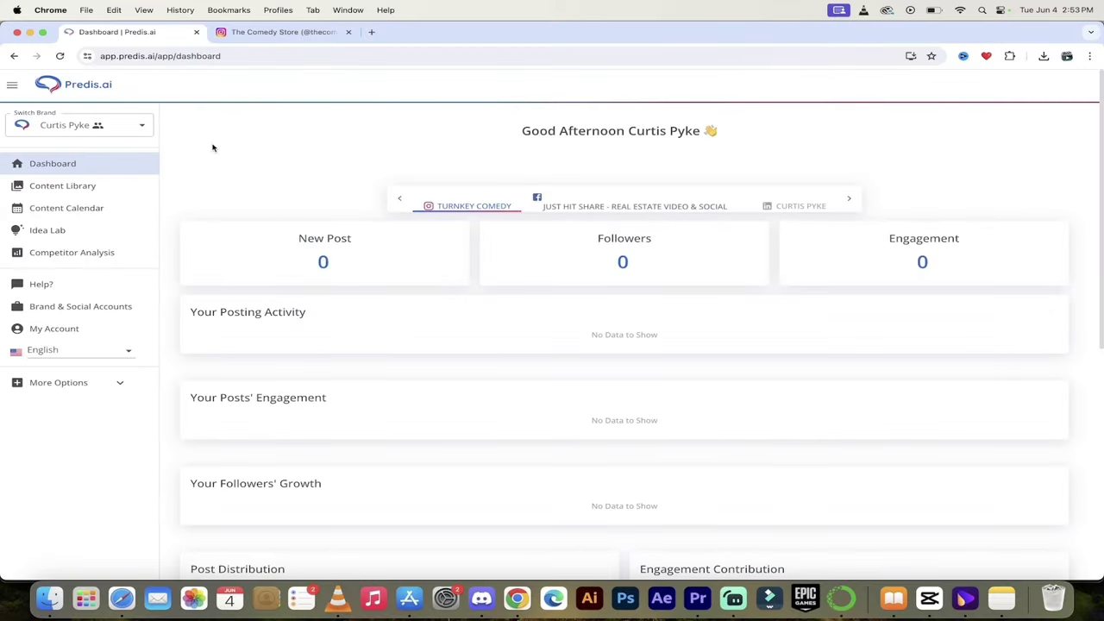
pyautogui.click(90, 257)
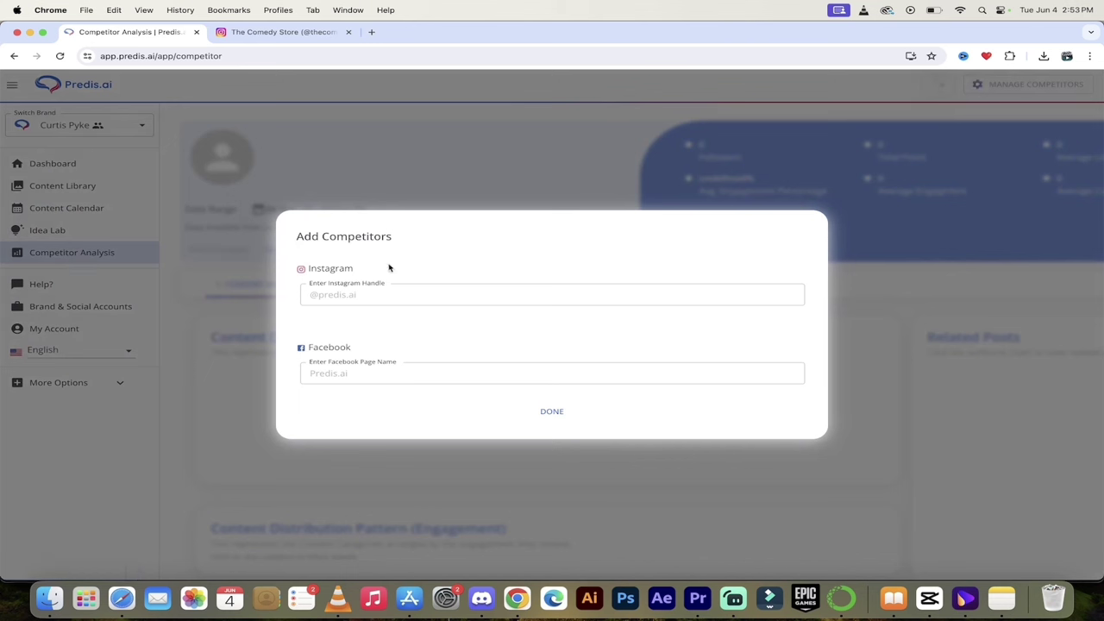
pyautogui.click(351, 295)
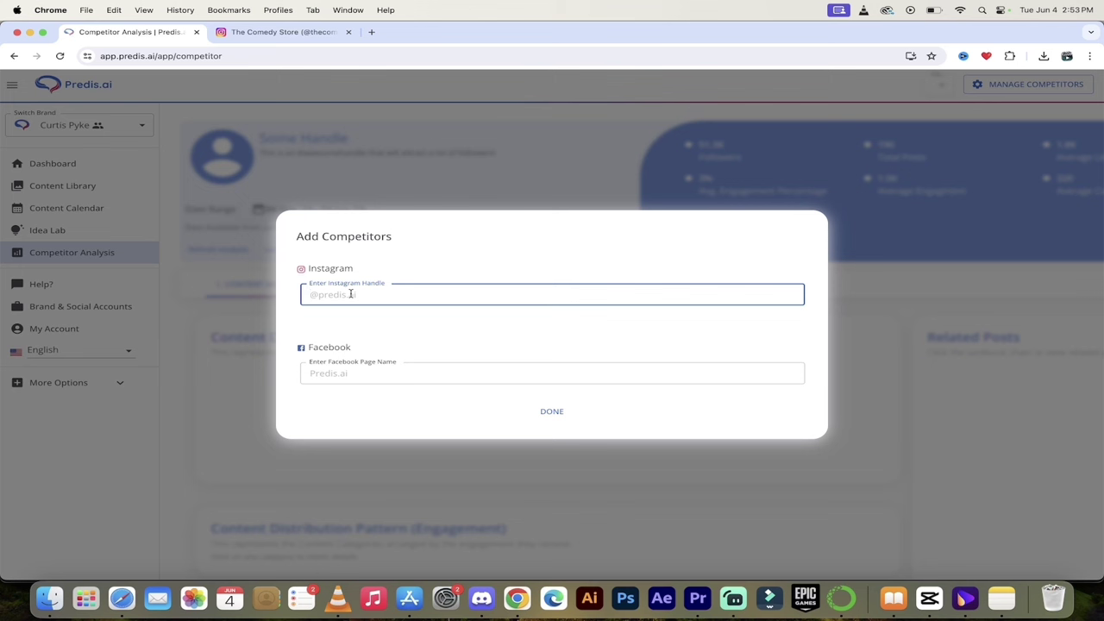
pyautogui.click(303, 32)
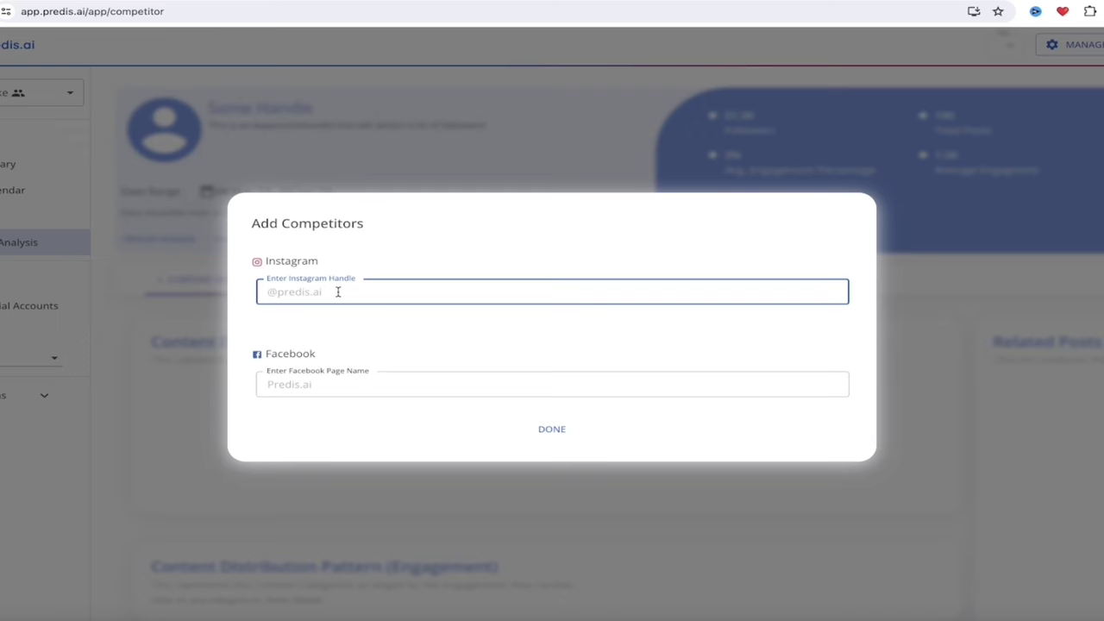
pyautogui.write('https://www.instagram.com/thecomedystore/')
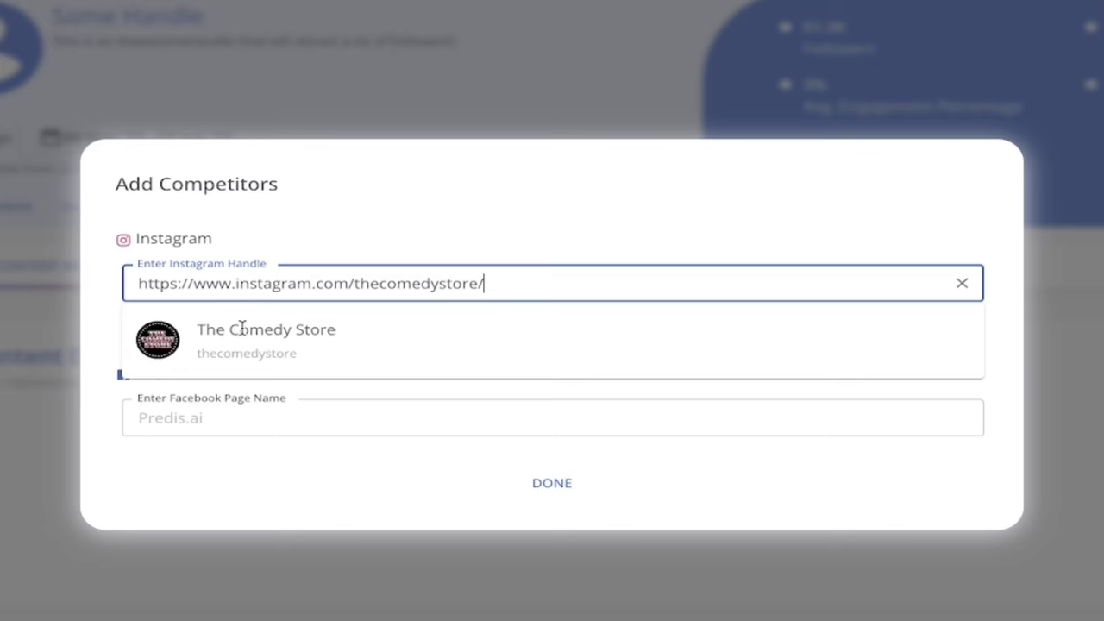
pyautogui.click(157, 345)
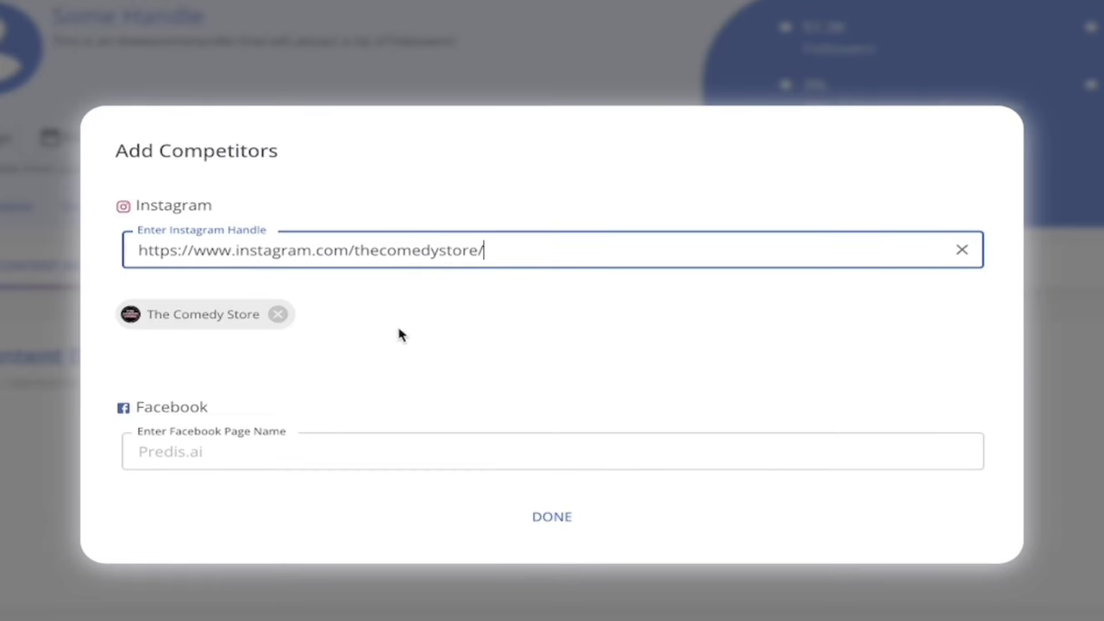
pyautogui.click(552, 516)
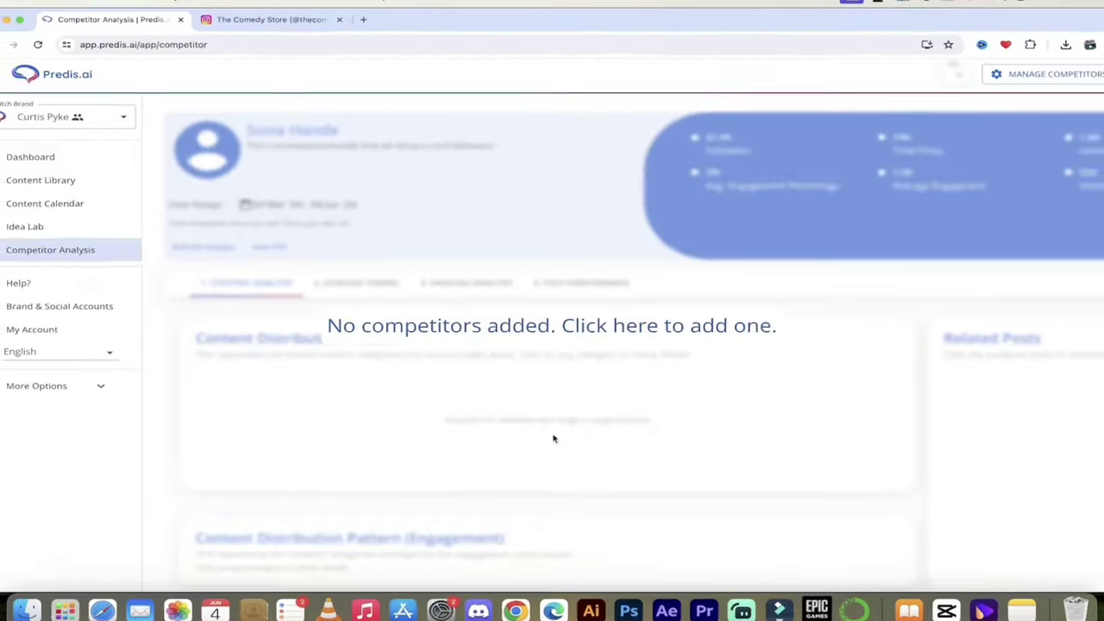
pyautogui.click(509, 420)
pyautogui.click(561, 375)
pyautogui.click(559, 412)
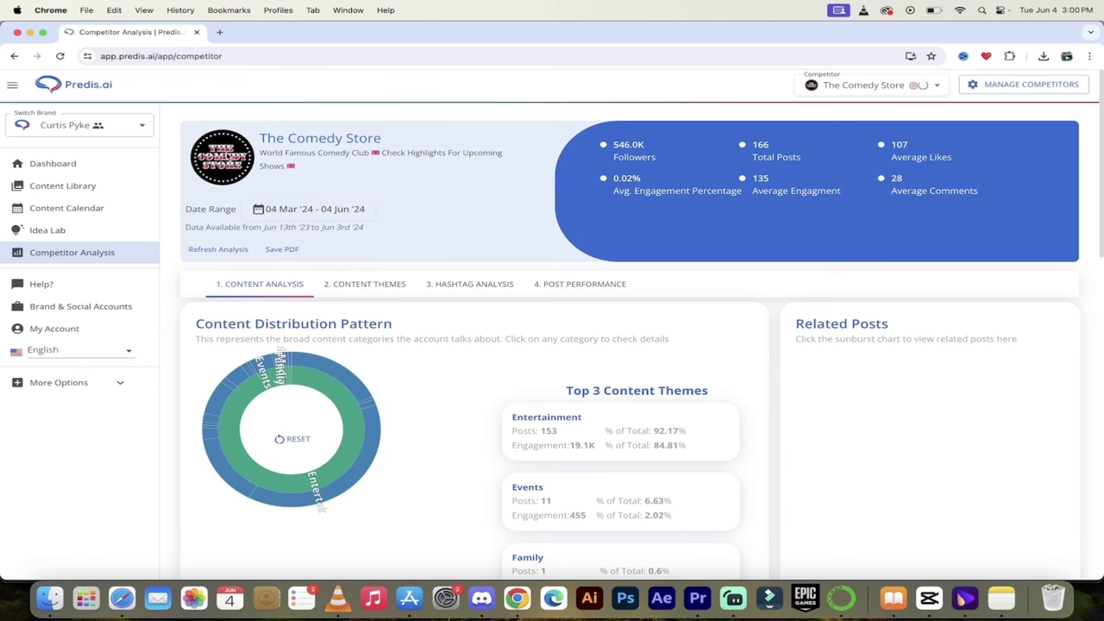
pyautogui.scroll(-4, 364, 336)
pyautogui.scroll(4, 371, 343)
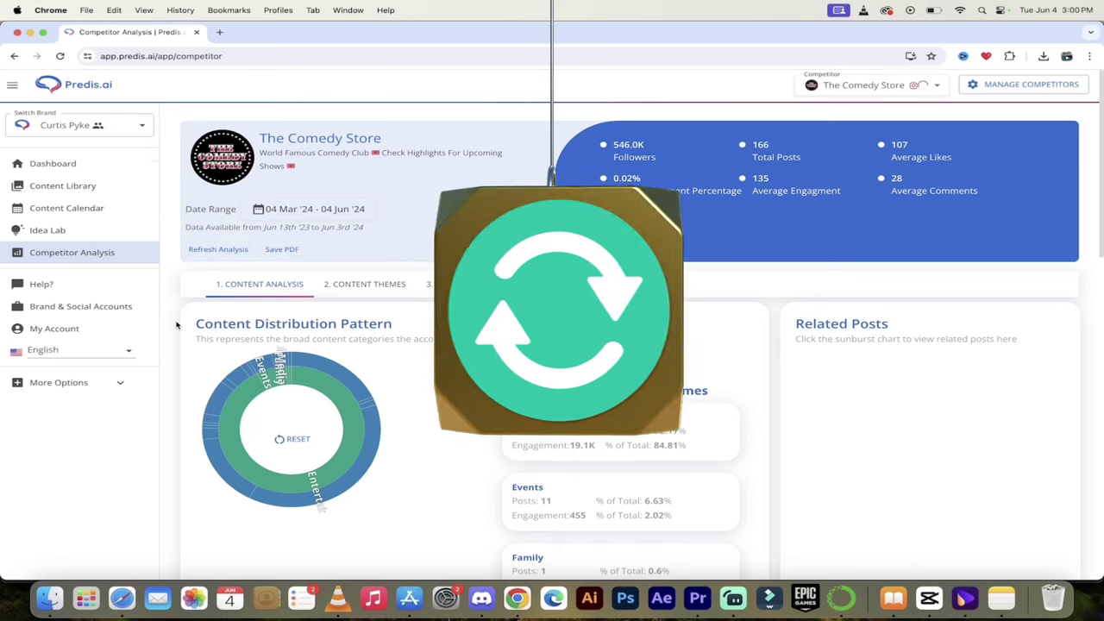
pyautogui.scroll(-1, 176, 324)
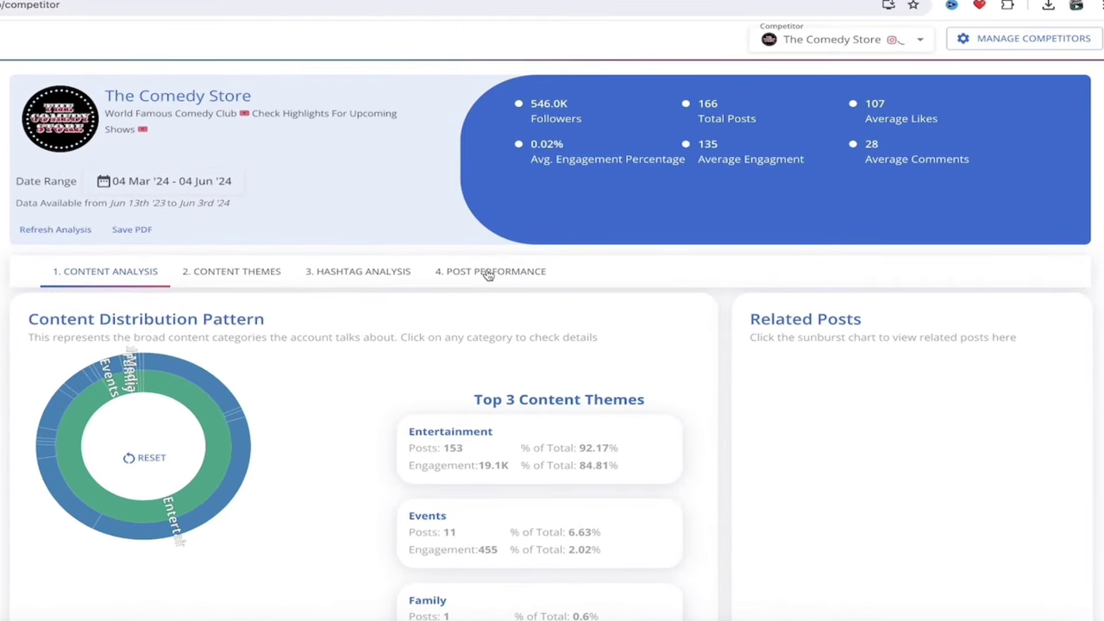
# Step: Examine The Comedy Store's post performance, comparing the post distribution and engagement contribution charts by post type and weekly pattern
pyautogui.click(486, 270)
pyautogui.rightClick(552, 317)
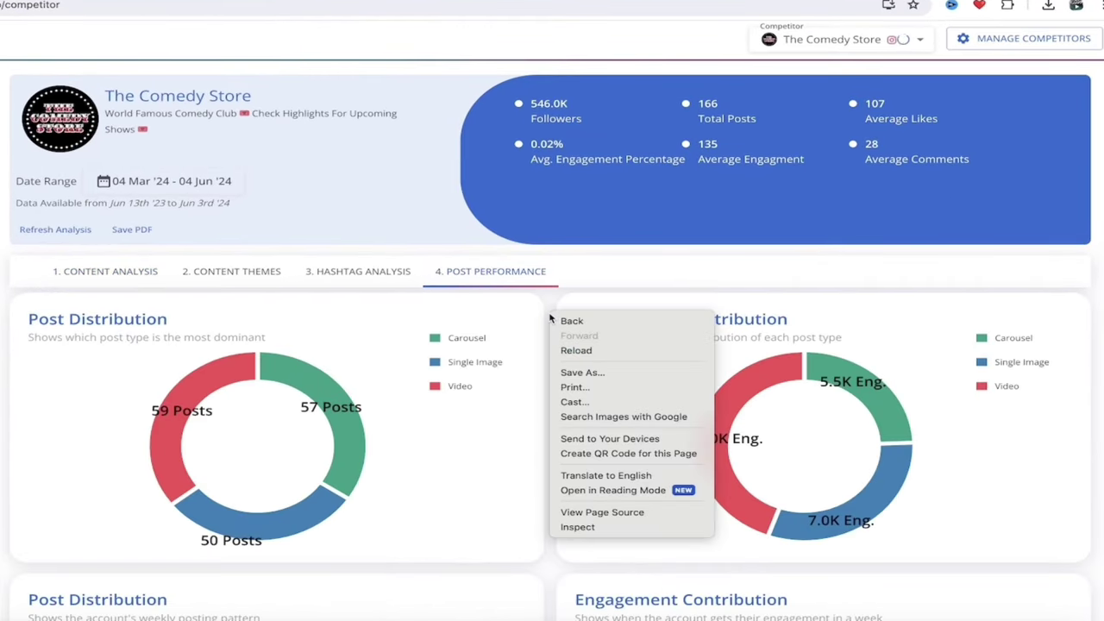
pyautogui.click(547, 285)
pyautogui.scroll(-1, 555, 323)
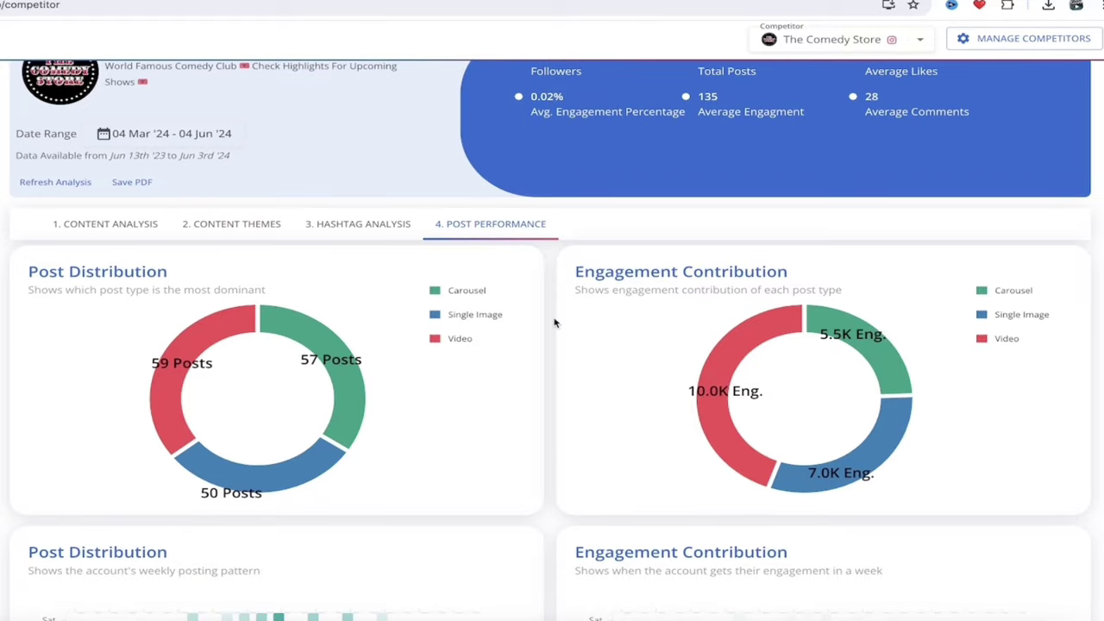
pyautogui.scroll(-1, 555, 323)
pyautogui.moveTo(345, 295)
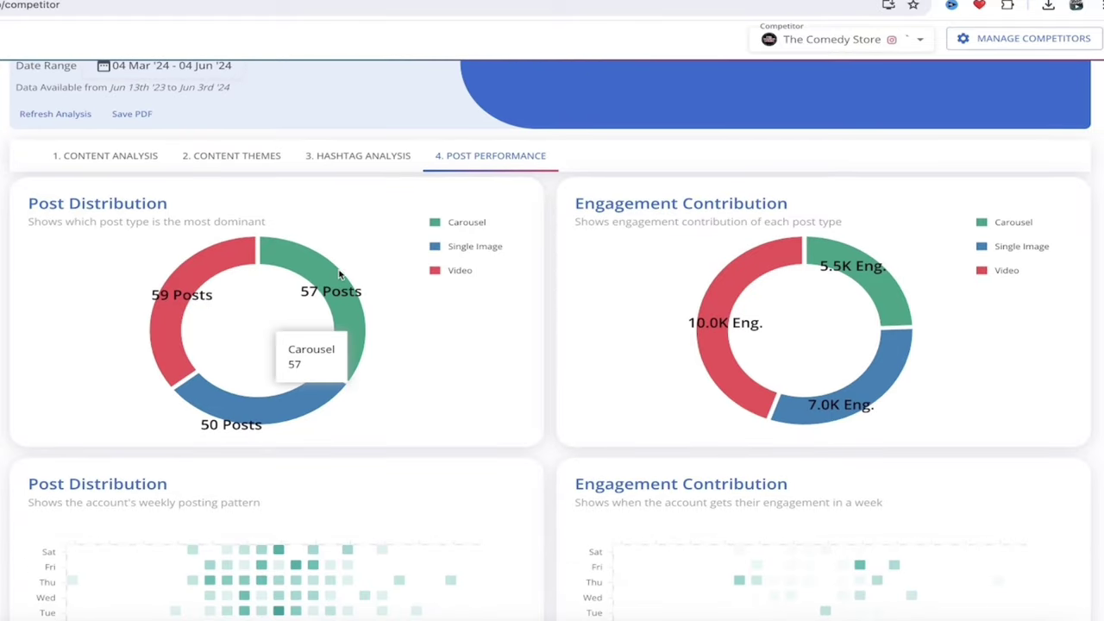
pyautogui.moveTo(235, 415)
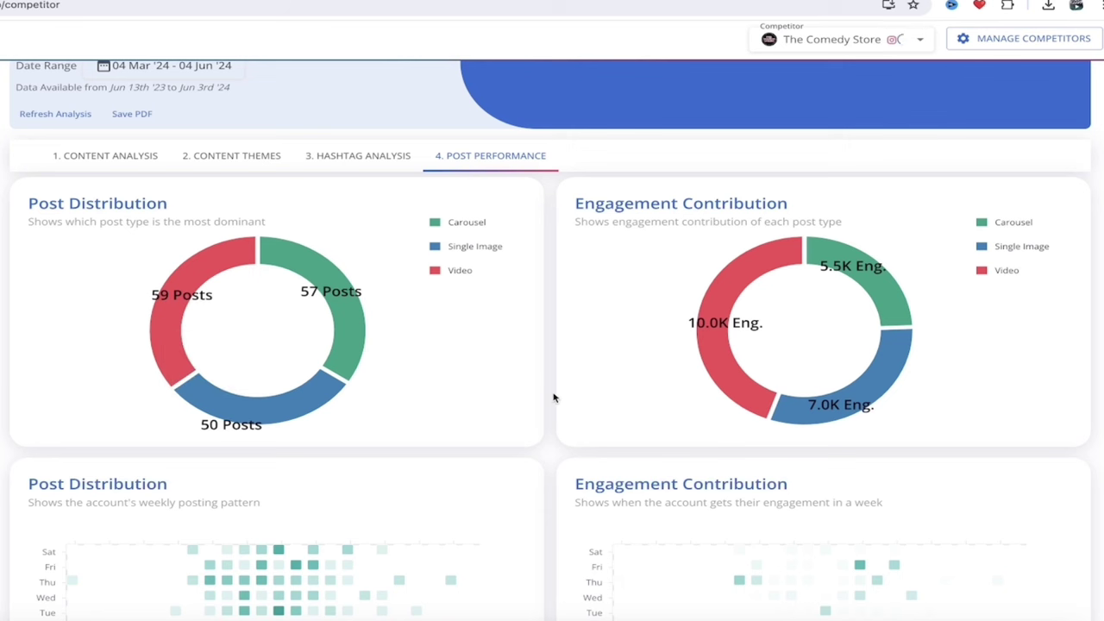
pyautogui.scroll(-1, 554, 398)
pyautogui.scroll(1, 554, 398)
pyautogui.scroll(-1, 554, 398)
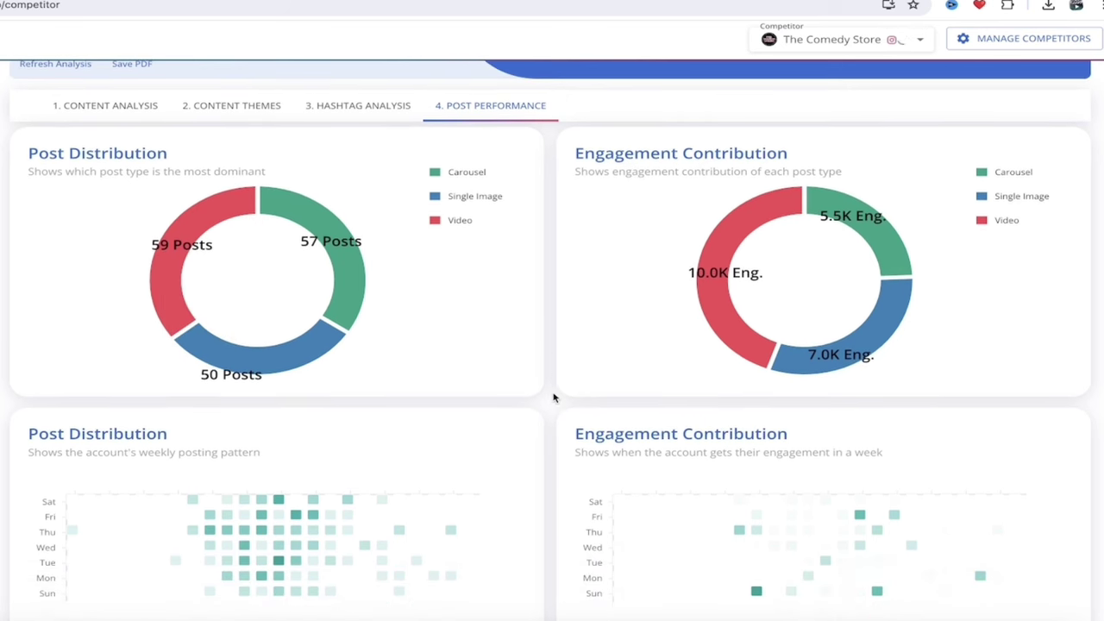
pyautogui.scroll(1, 554, 398)
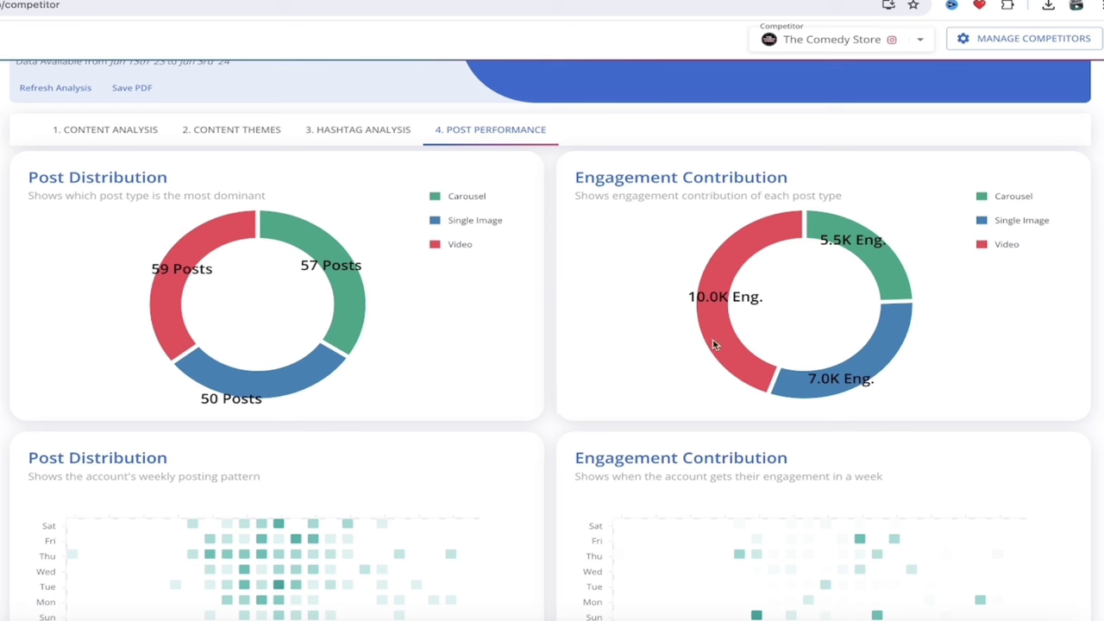
# Step: Examine the Post Performance charts, from weekly patterns through daily online and engagement activity to the breakdowns by post type
pyautogui.moveTo(714, 313)
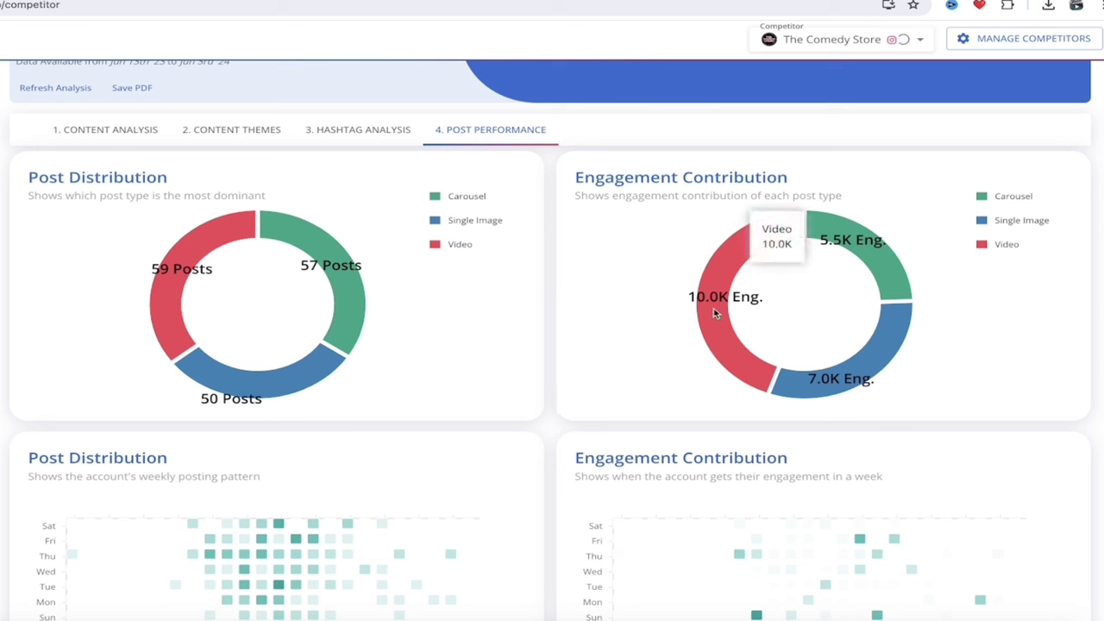
pyautogui.scroll(-3, 553, 332)
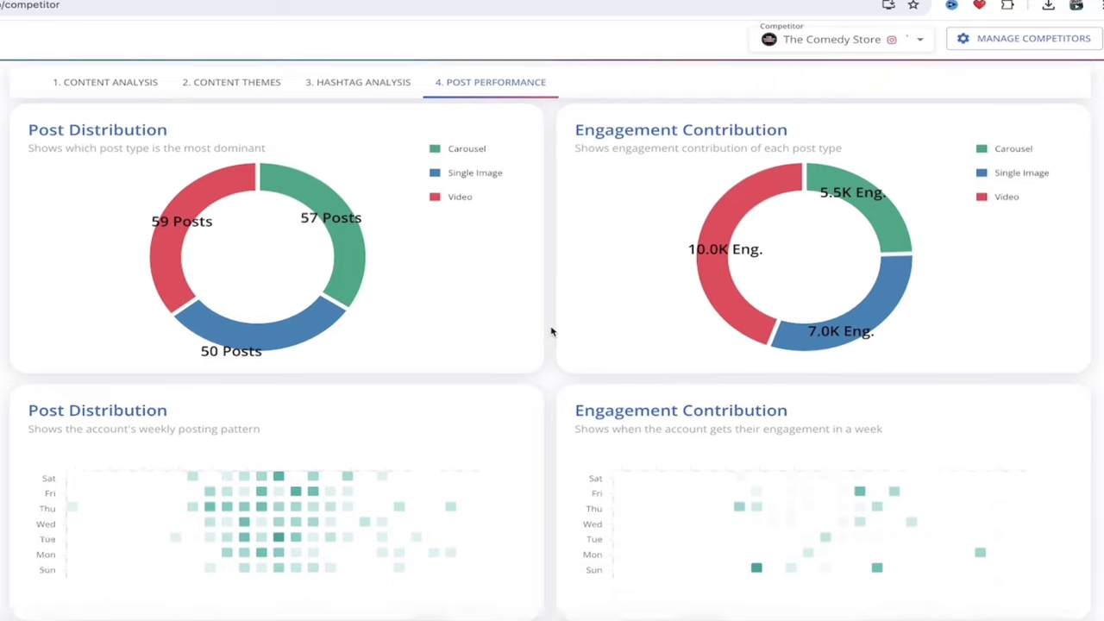
pyautogui.scroll(-4, 552, 331)
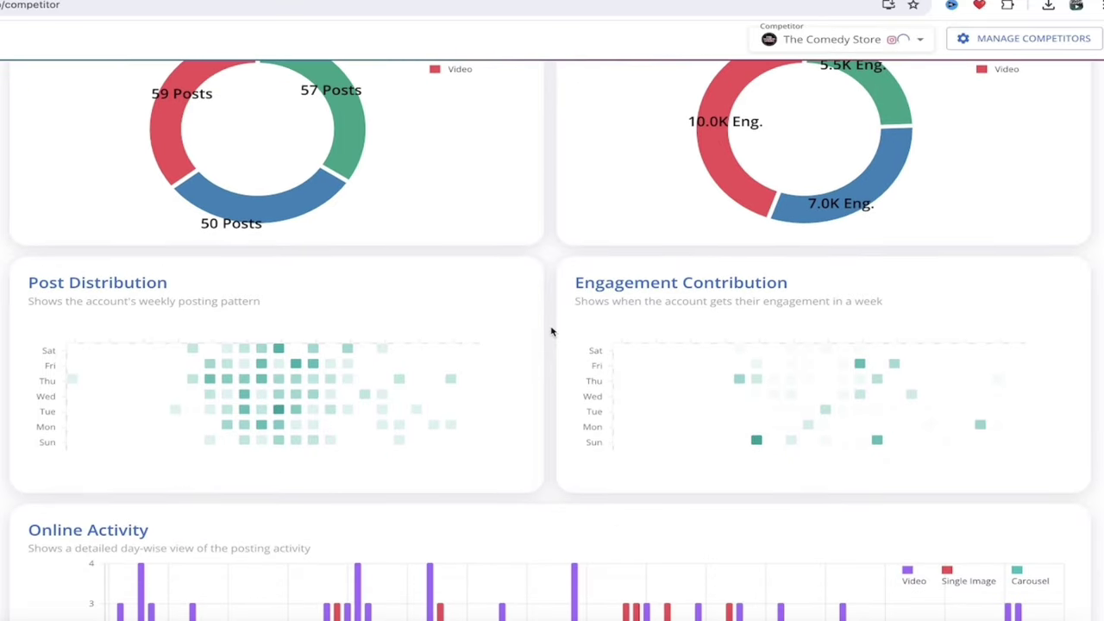
pyautogui.scroll(-6, 552, 331)
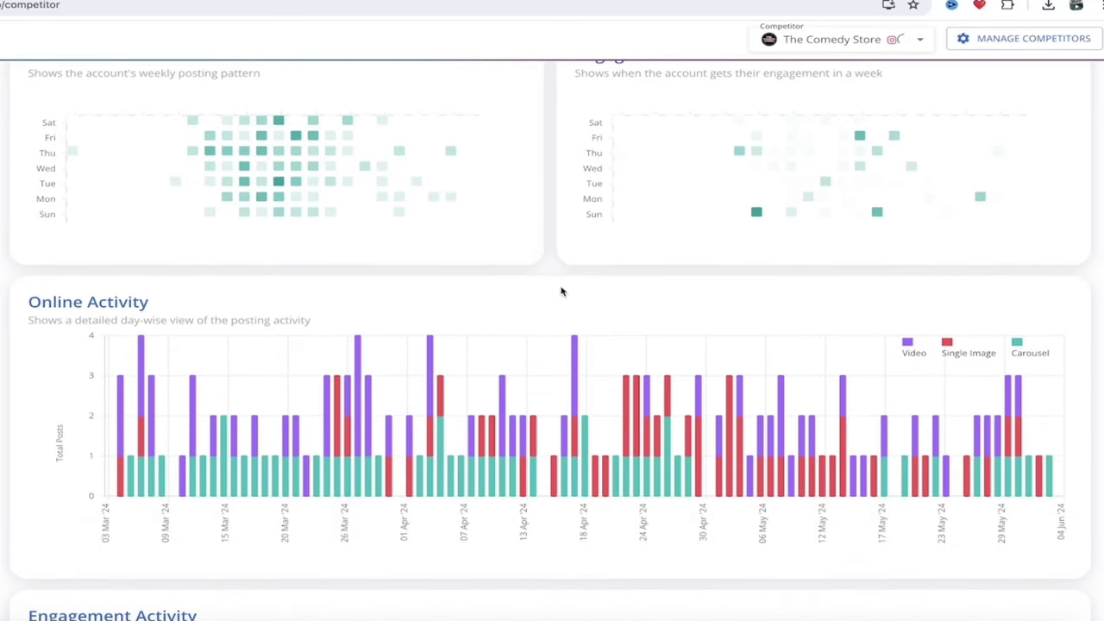
pyautogui.scroll(-4, 552, 390)
pyautogui.scroll(-3, 553, 393)
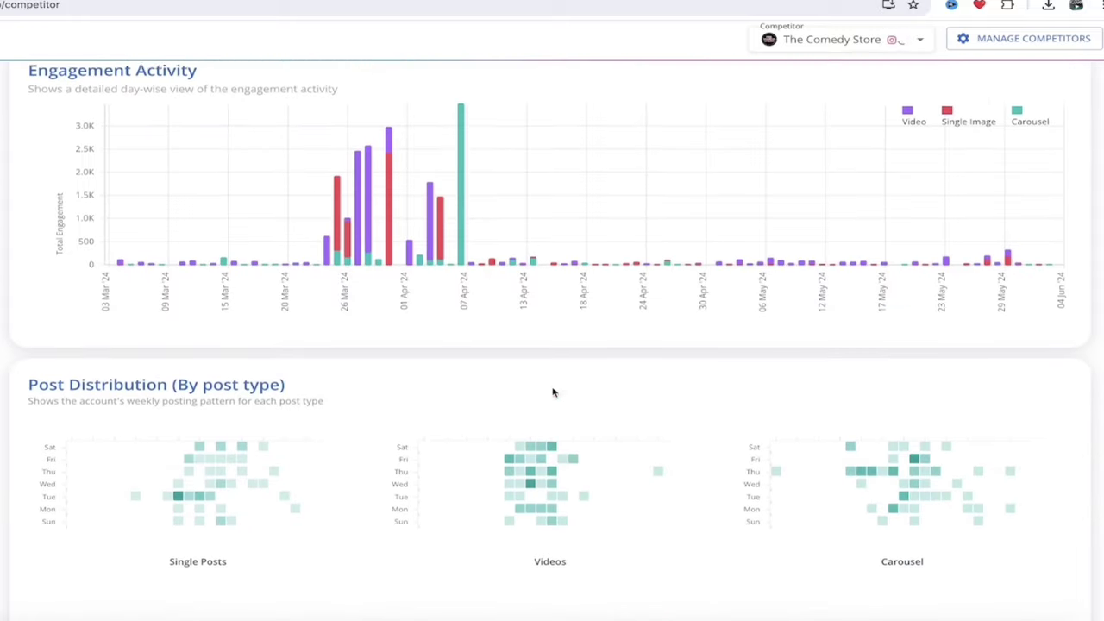
pyautogui.scroll(-6, 491, 351)
pyautogui.scroll(-4, 488, 352)
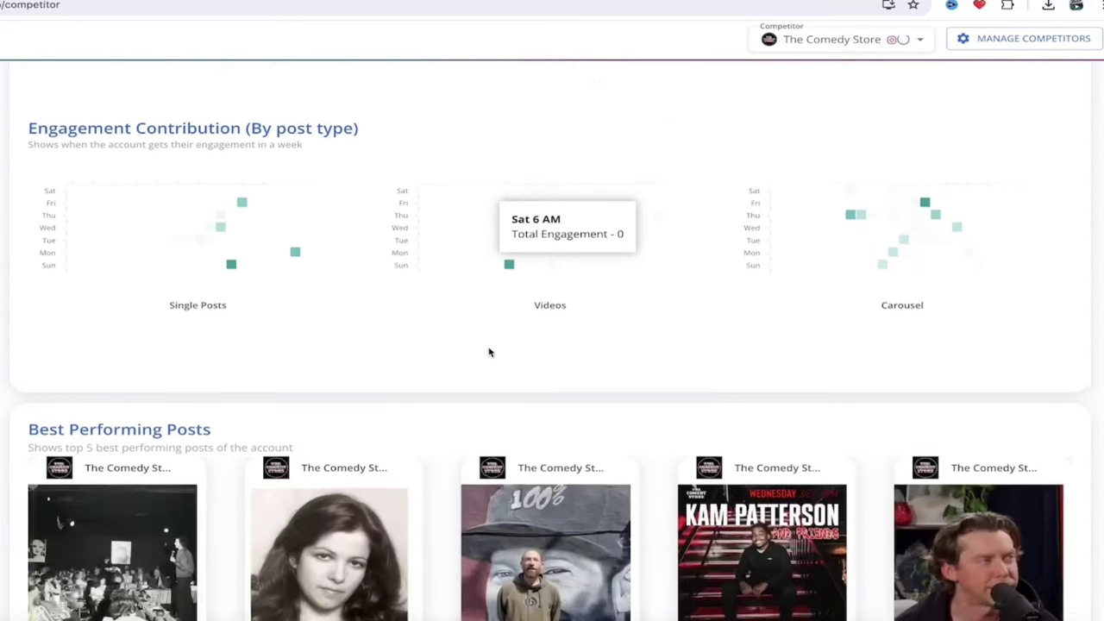
# Step: Review The Comedy Store's top five best performing posts, including their likes, captions, dates and engagement rates
pyautogui.scroll(-1, 7, 434)
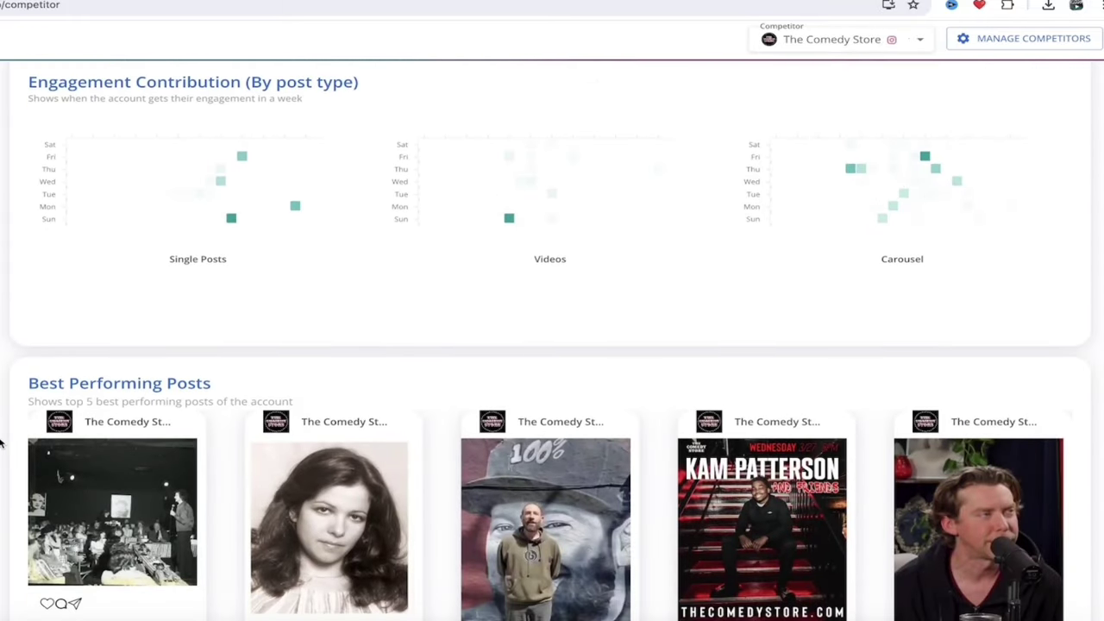
pyautogui.scroll(-3, 2, 442)
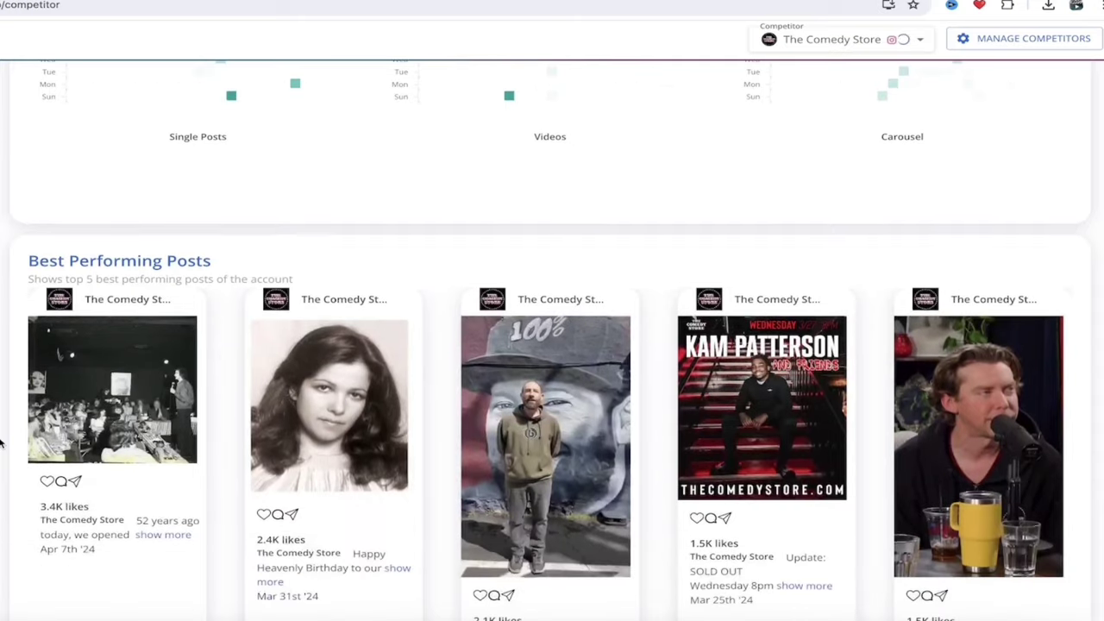
pyautogui.scroll(-2, 2, 442)
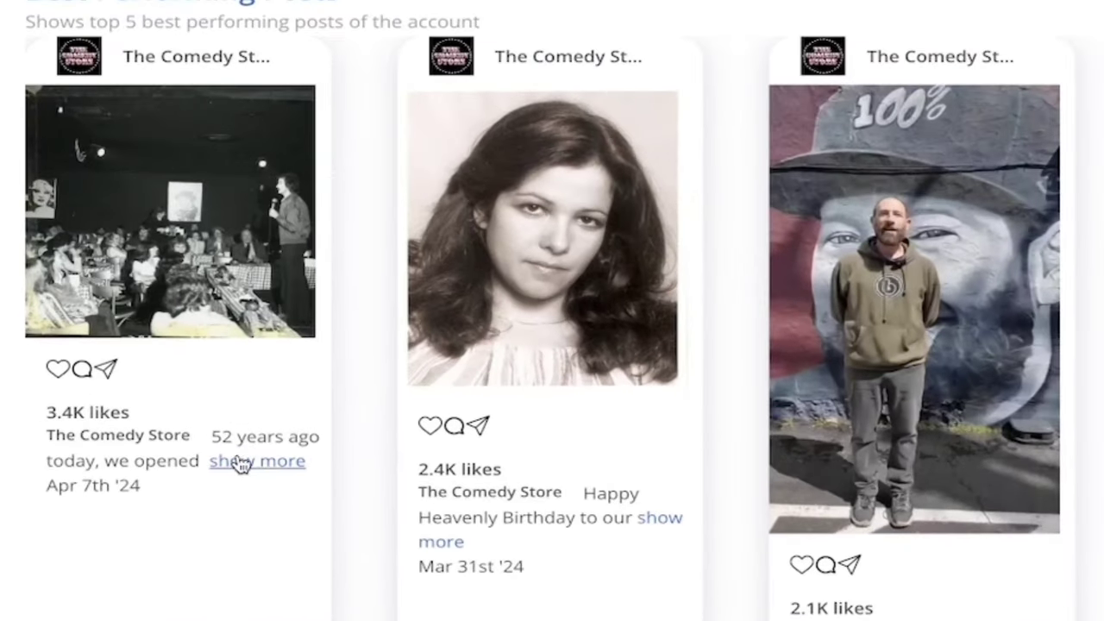
pyautogui.scroll(-2, 363, 508)
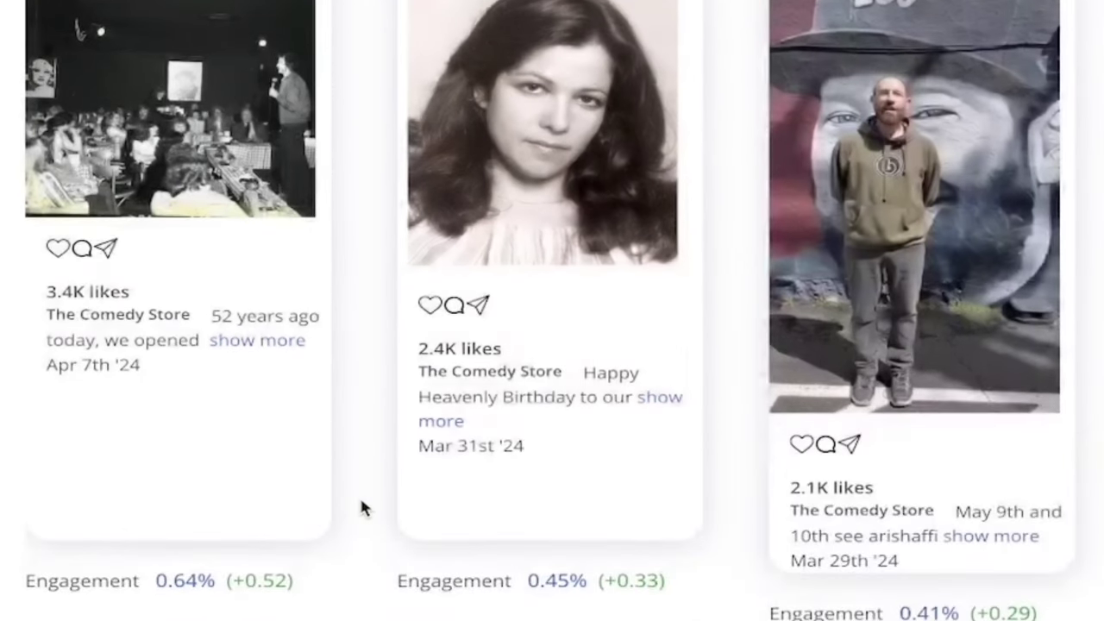
pyautogui.scroll(1, 363, 508)
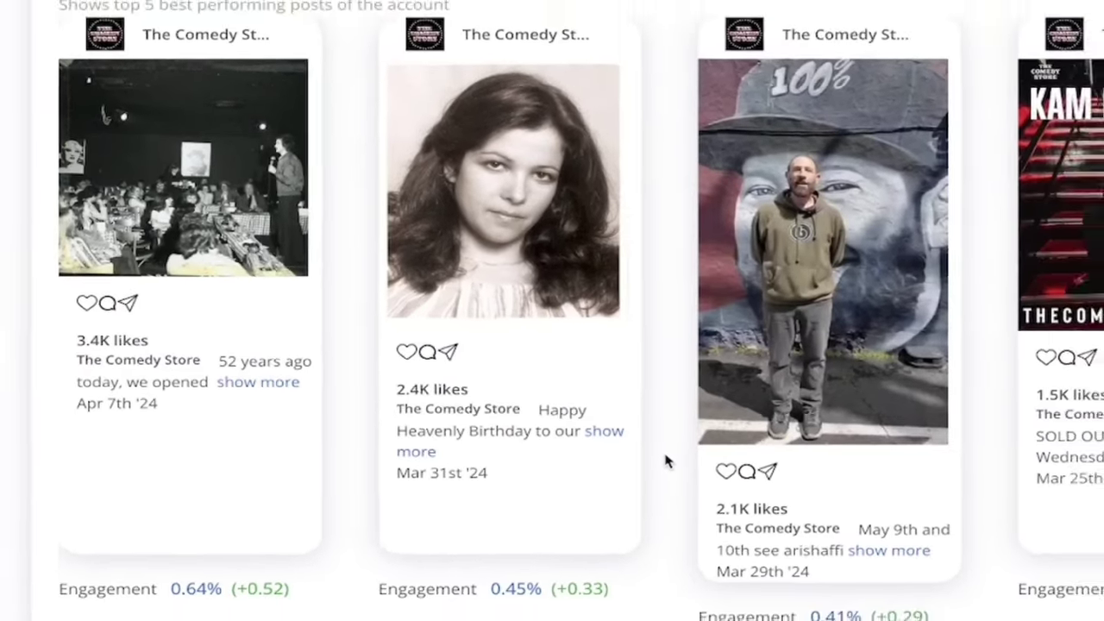
# Step: Look through the All Posts list, checking each post's caption, engagement percentage, likes, comments and publishing date
pyautogui.scroll(-3, 665, 458)
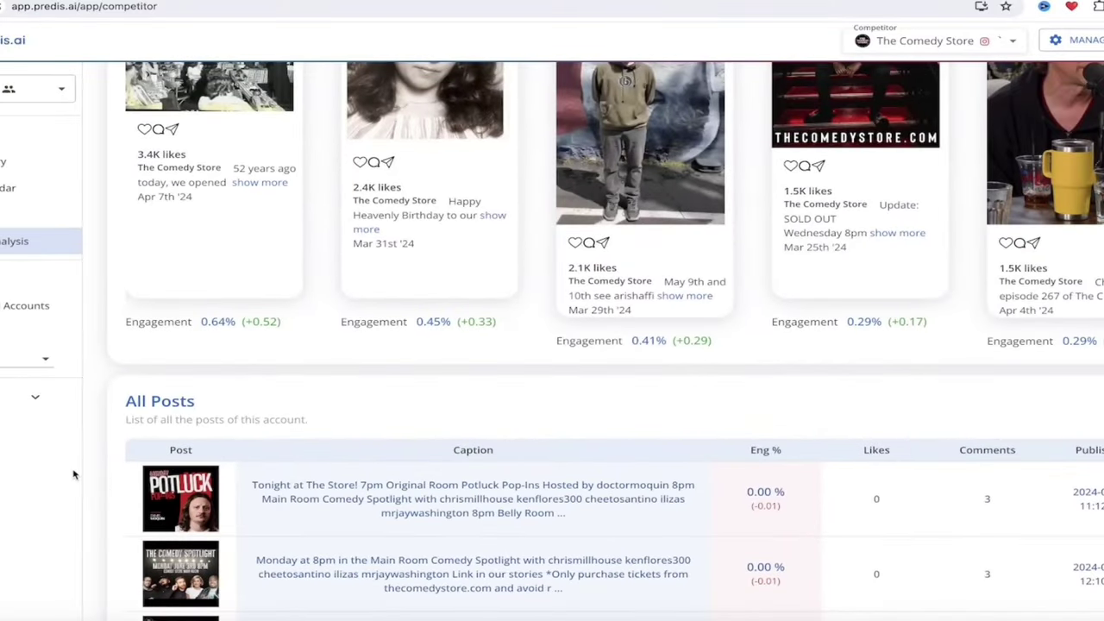
pyautogui.scroll(-2, 97, 494)
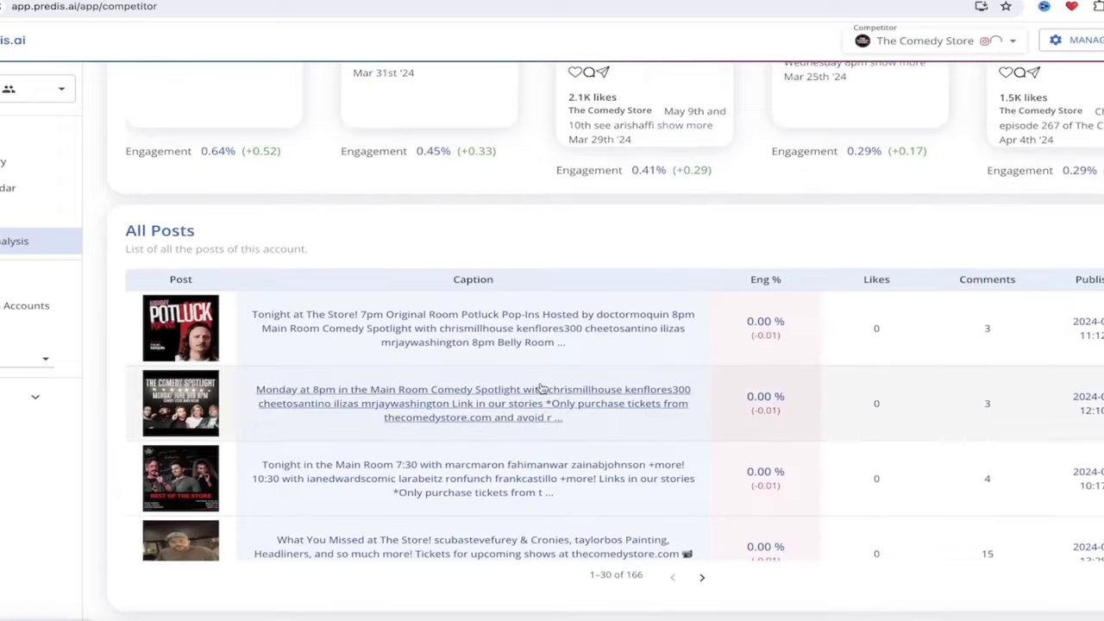
pyautogui.scroll(1, 541, 388)
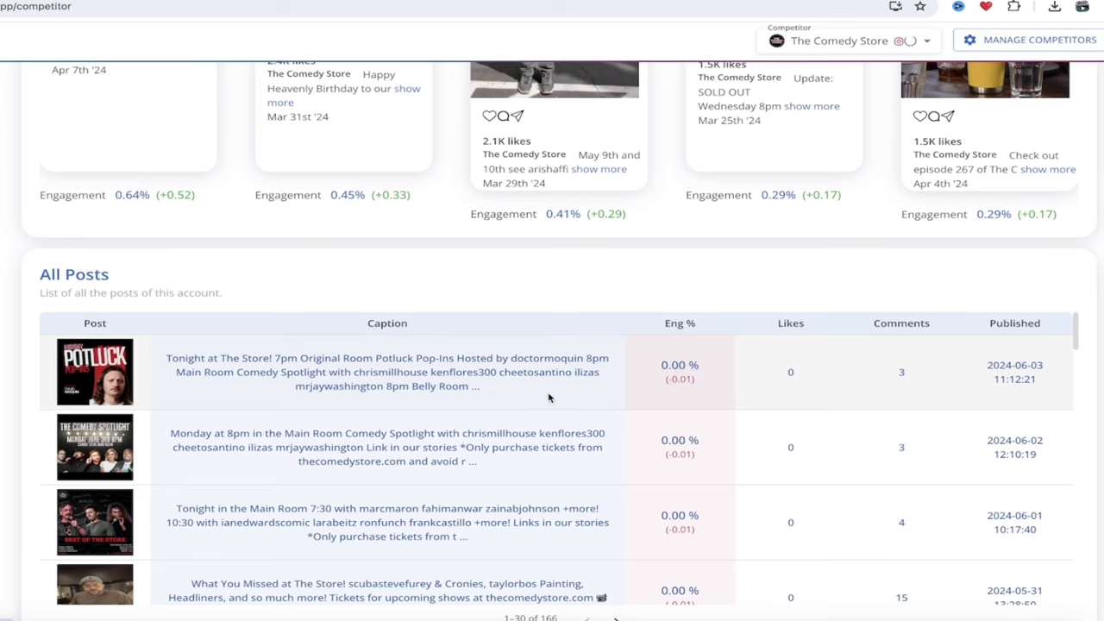
pyautogui.scroll(-1, 548, 397)
pyautogui.scroll(1, 547, 397)
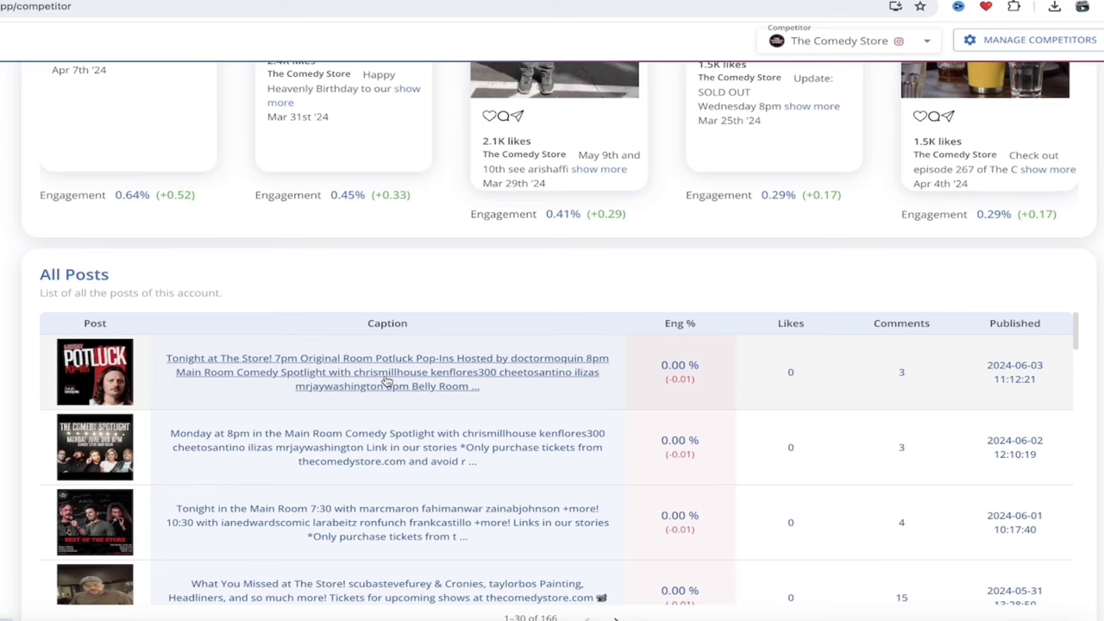
# Step: Show The Comedy Store's hashtag analysis and examine its hashtag sets, top 5 hashtags and hashtag details table
pyautogui.scroll(3, 141, 388)
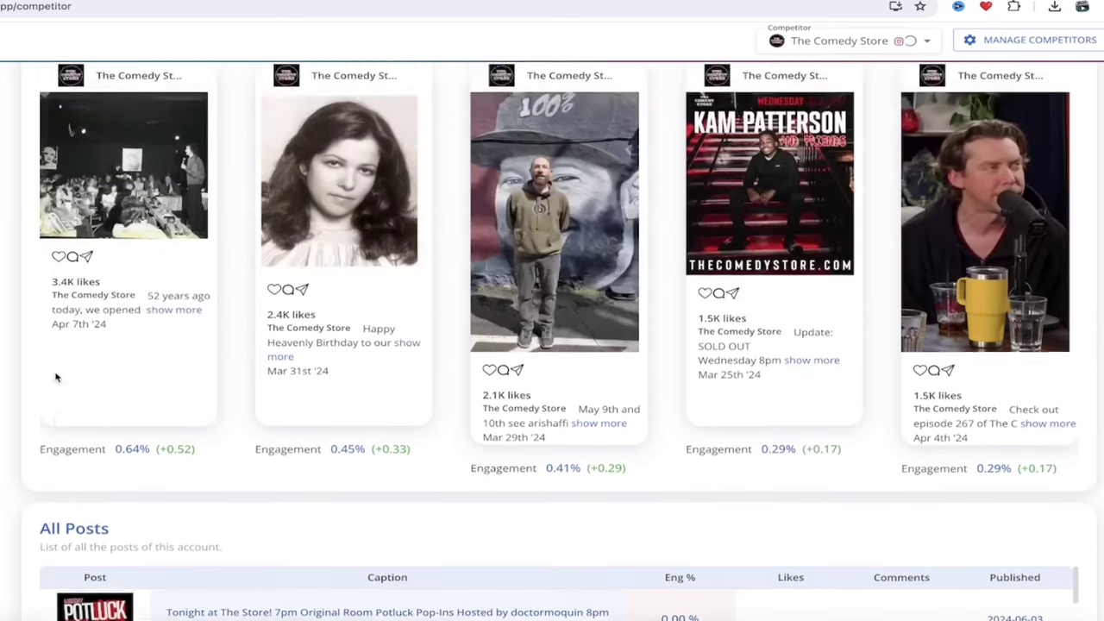
pyautogui.scroll(15, 56, 377)
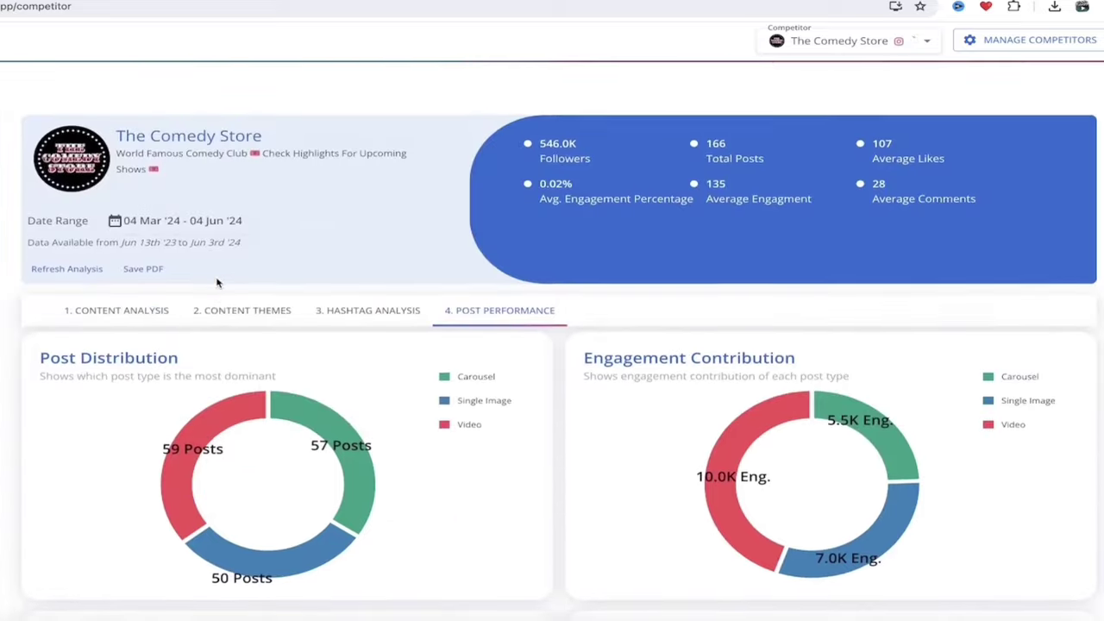
pyautogui.scroll(-1, 258, 283)
pyautogui.click(362, 281)
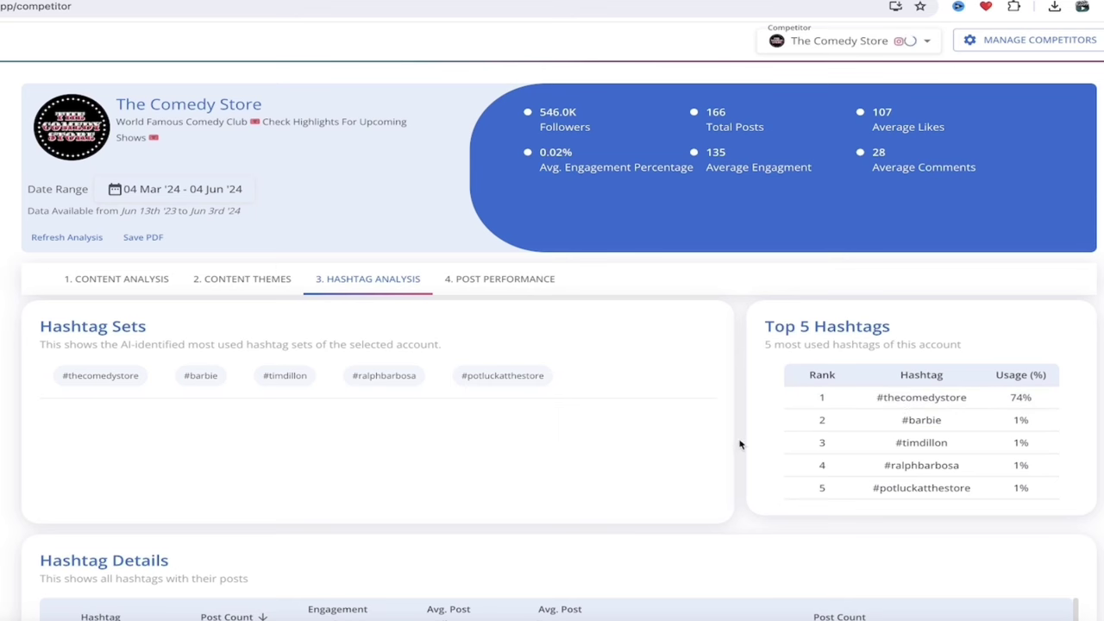
pyautogui.scroll(-3, 738, 448)
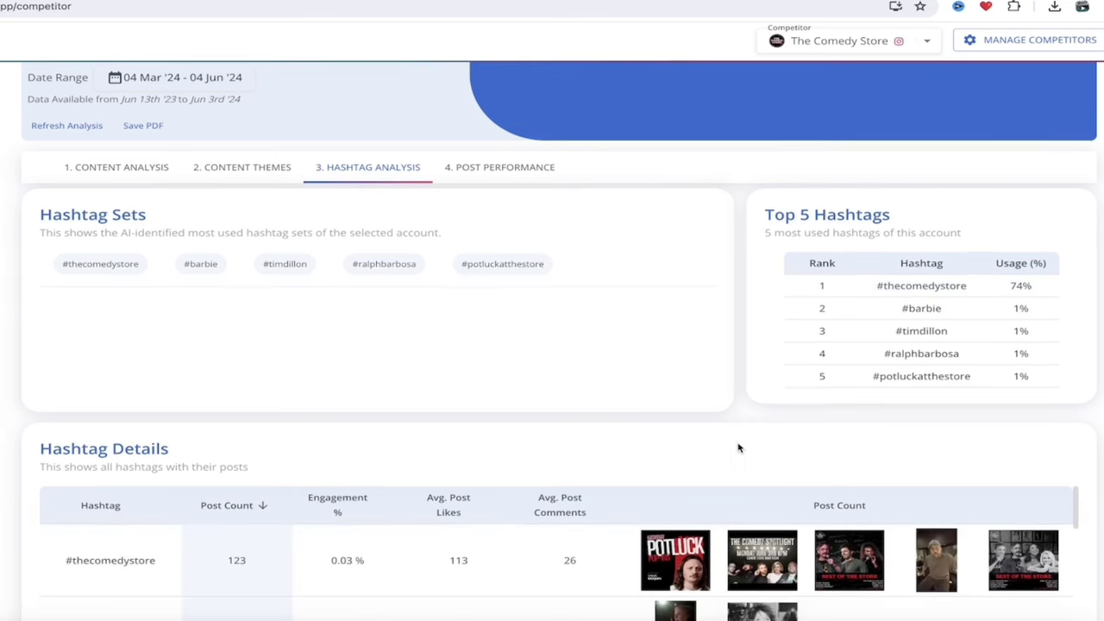
pyautogui.scroll(-2, 52, 370)
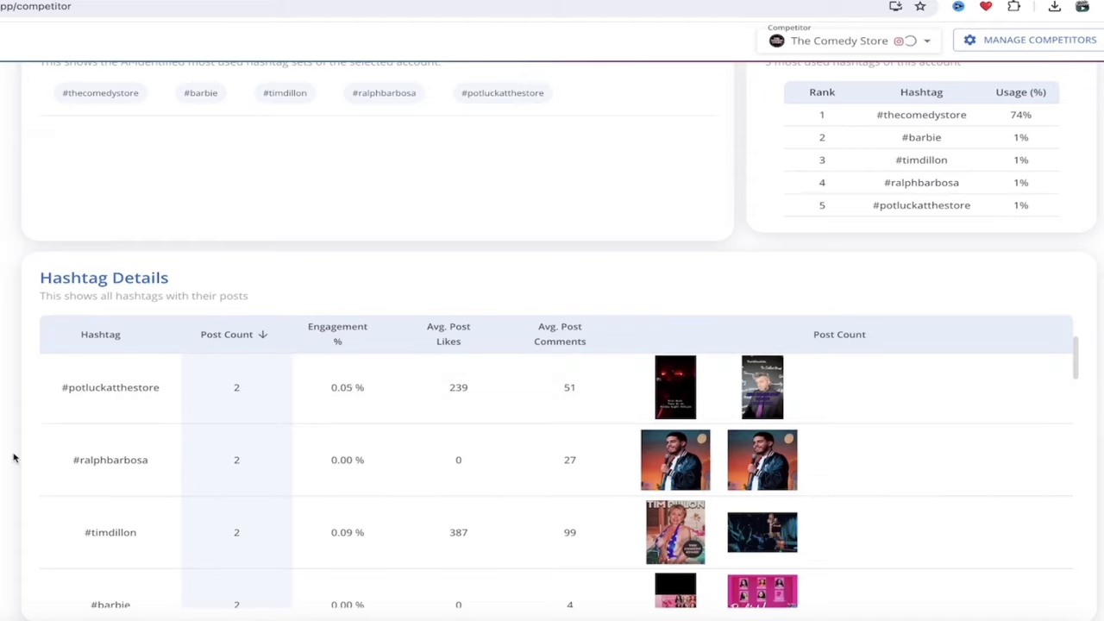
pyautogui.scroll(4, 12, 456)
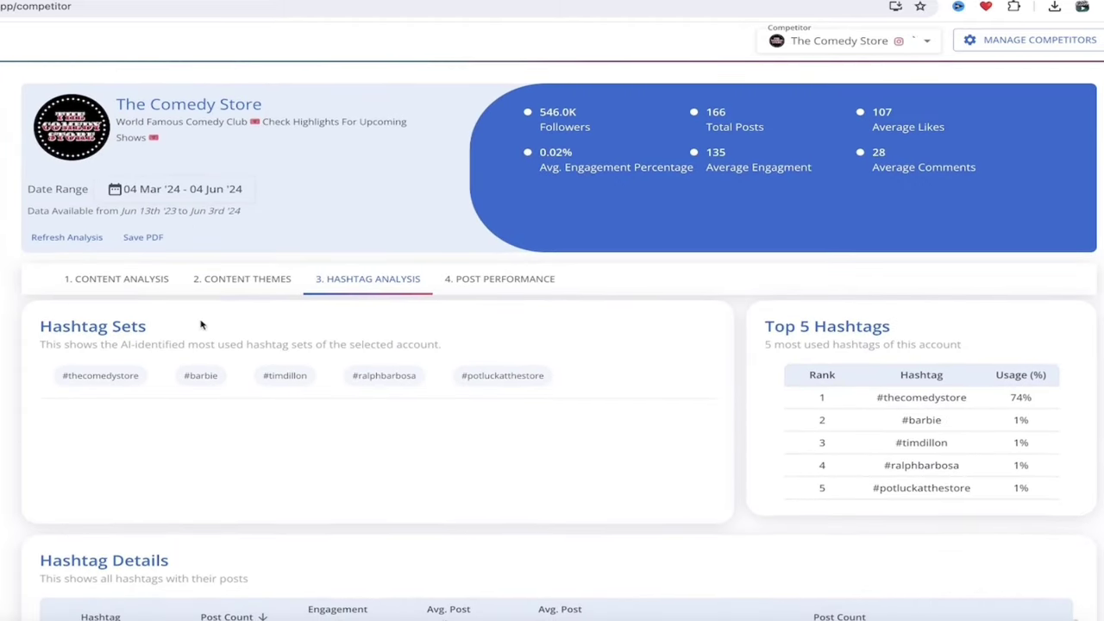
# Step: Review the Content Themes table, viewing the first Live Music theme post on Instagram, and return to the content analysis
pyautogui.click(247, 284)
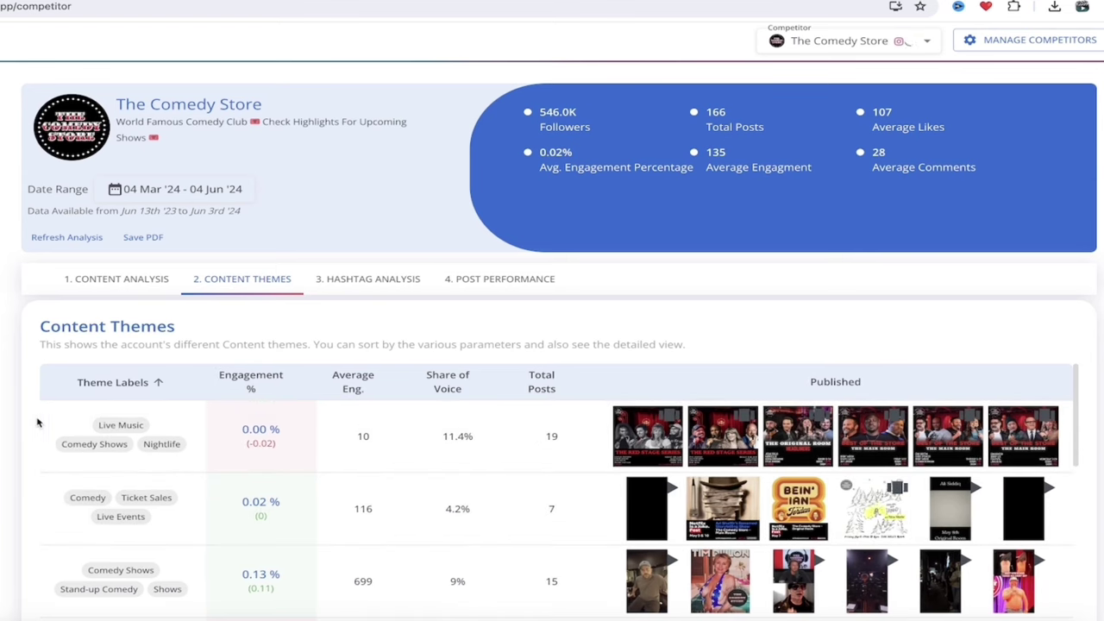
pyautogui.scroll(-1, 8, 453)
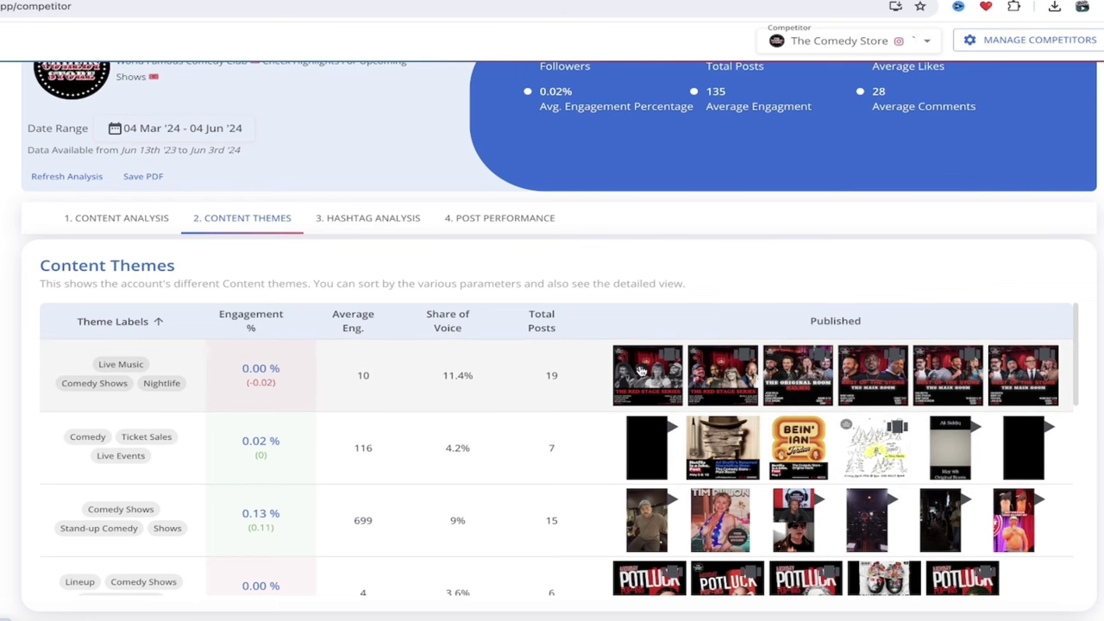
pyautogui.click(641, 371)
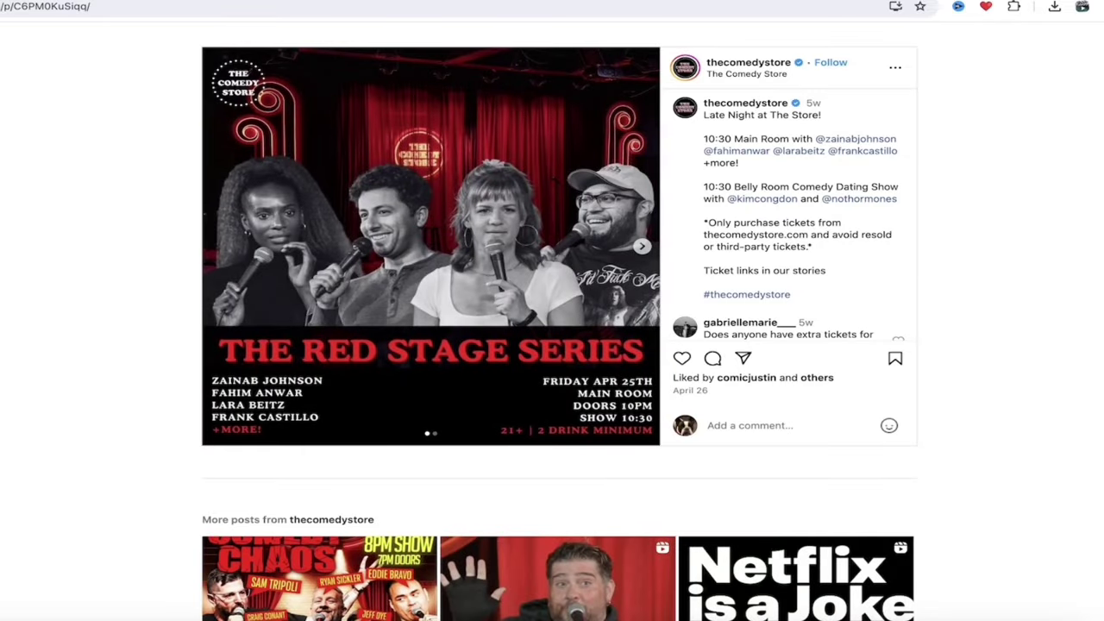
pyautogui.hotkey('ctrl', 'w')
pyautogui.scroll(-2, 466, 405)
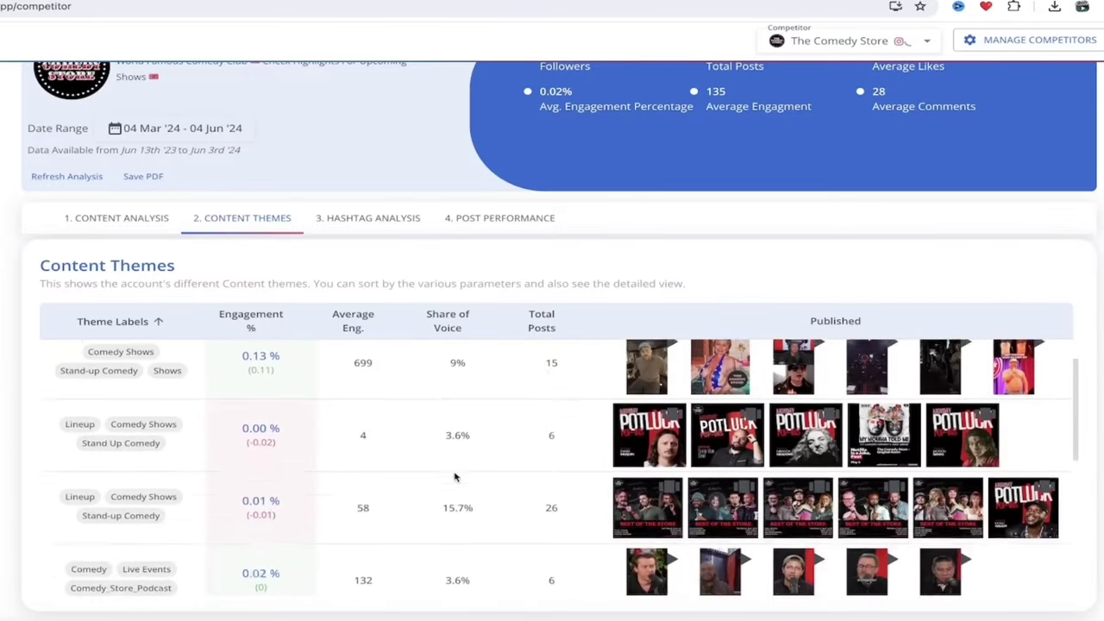
pyautogui.scroll(-5, 466, 487)
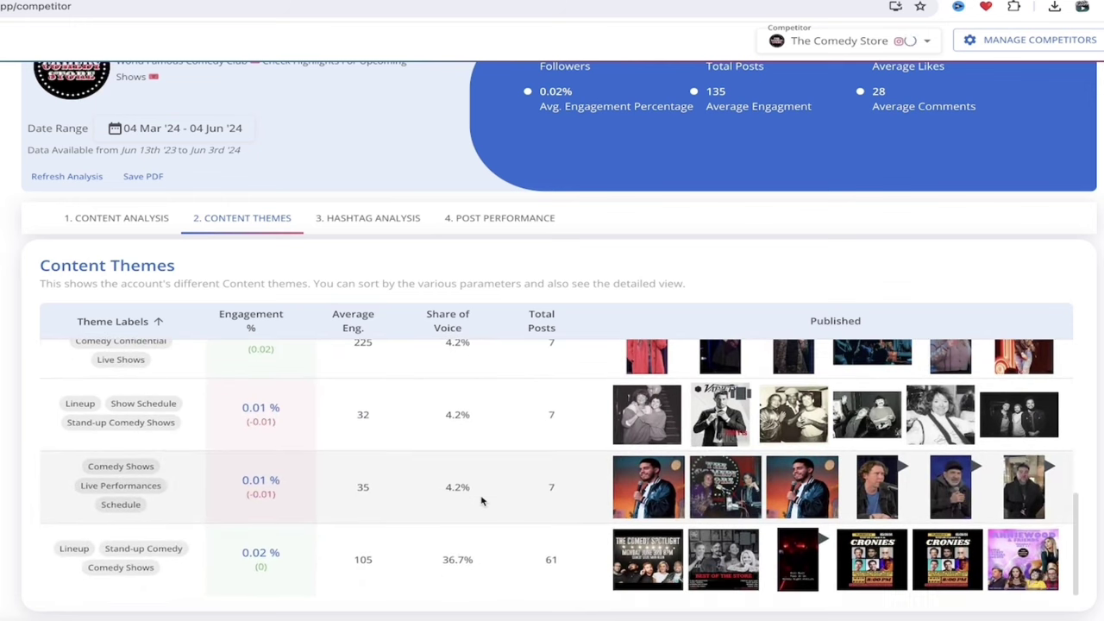
pyautogui.scroll(8, 436, 448)
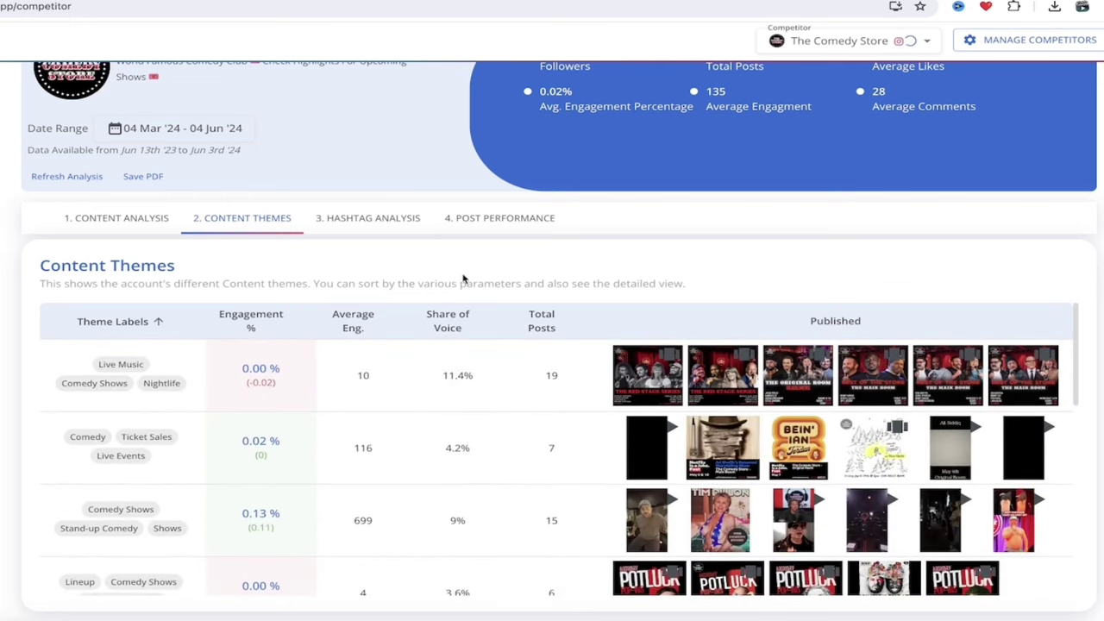
pyautogui.click(125, 226)
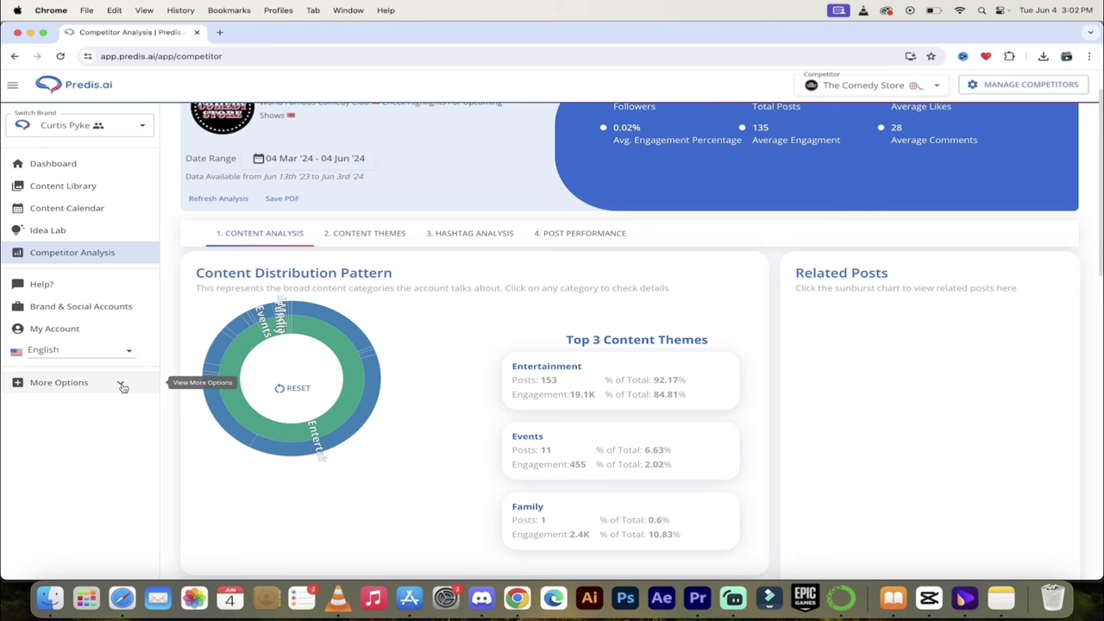
# Step: Open the Predis AI YouTube channel from the app's additional options and list the channel's videos
pyautogui.click(123, 388)
pyautogui.click(81, 402)
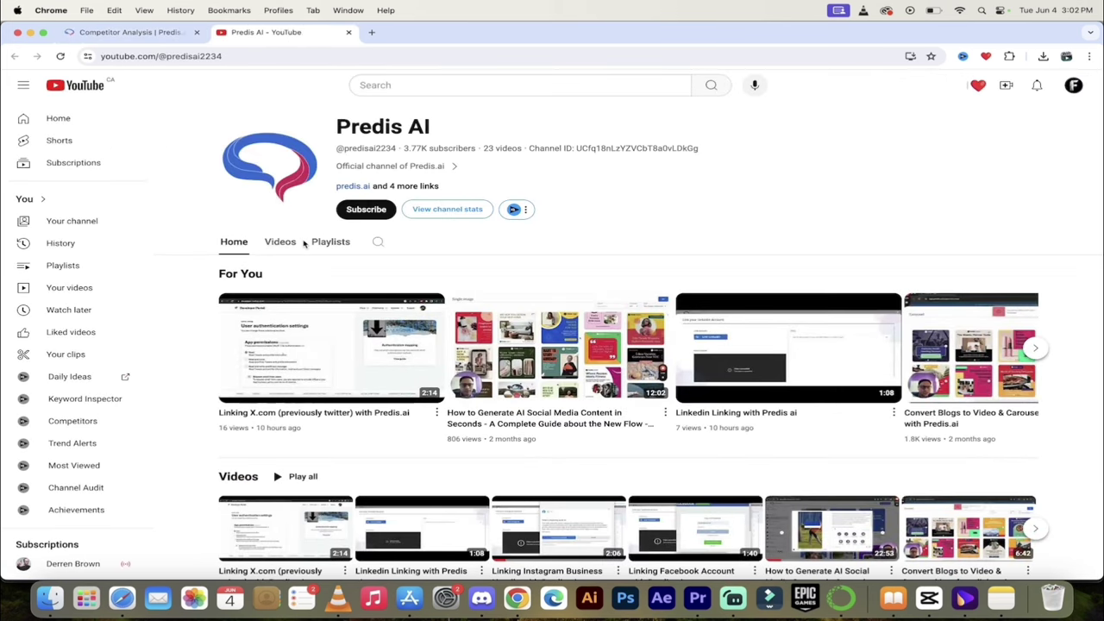
pyautogui.click(283, 245)
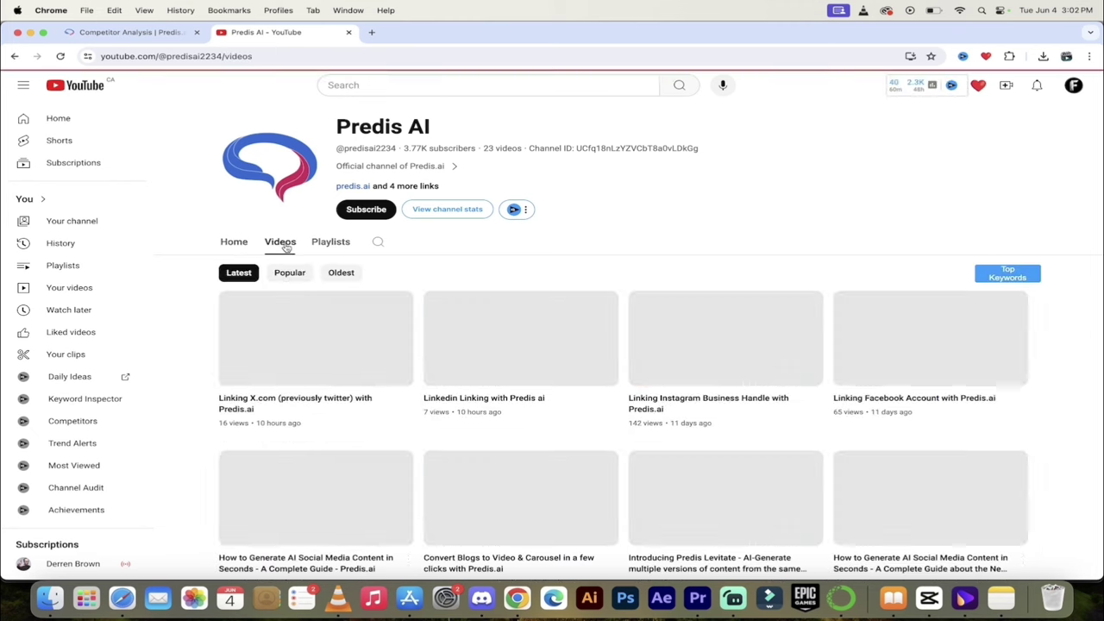